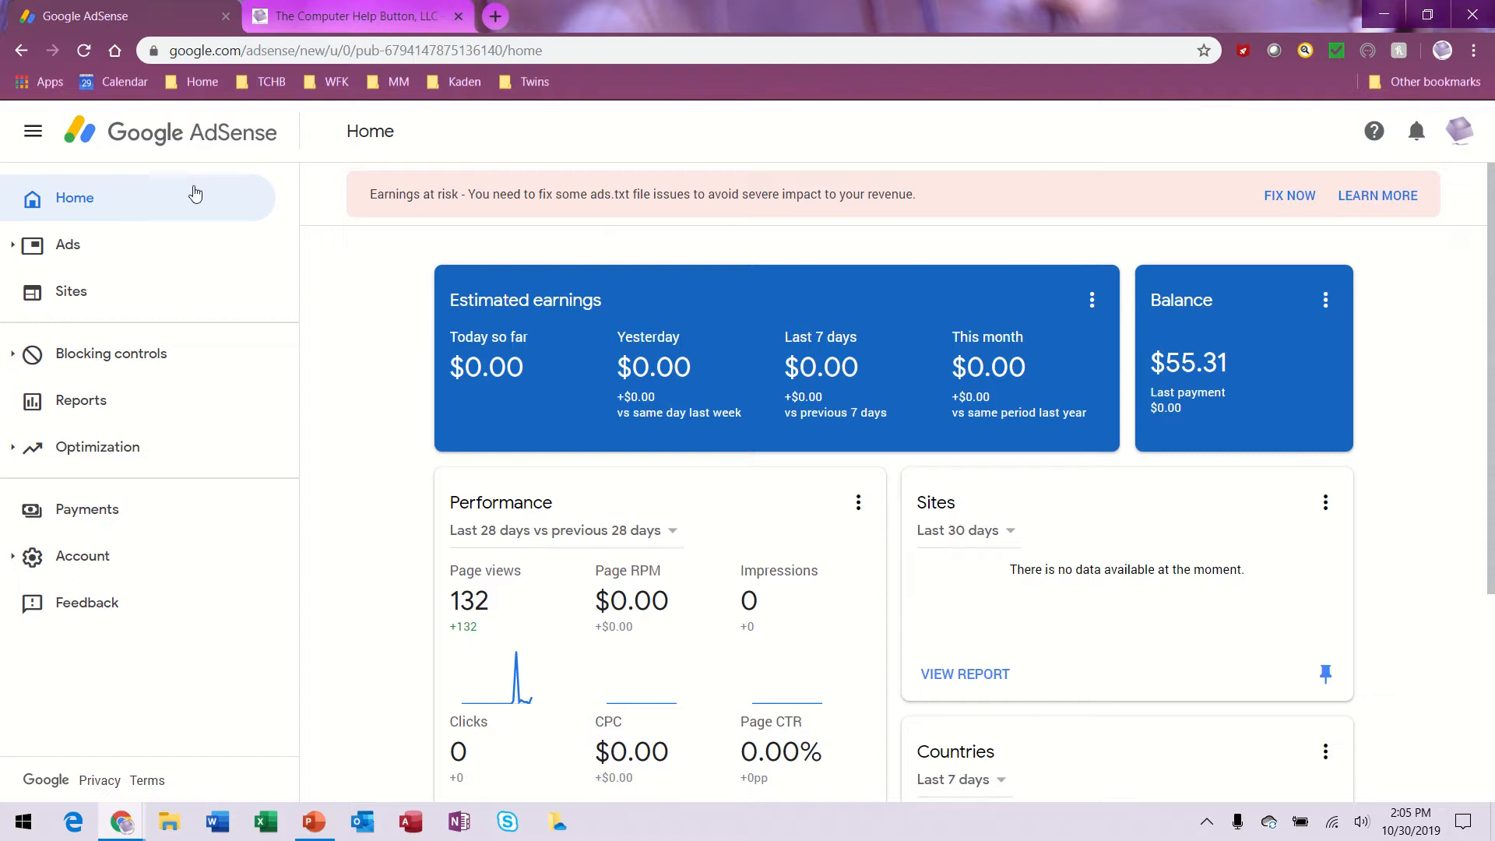
Start a new In-article ad unit from the ad unit overview and dismiss its introduction.
click(85, 255)
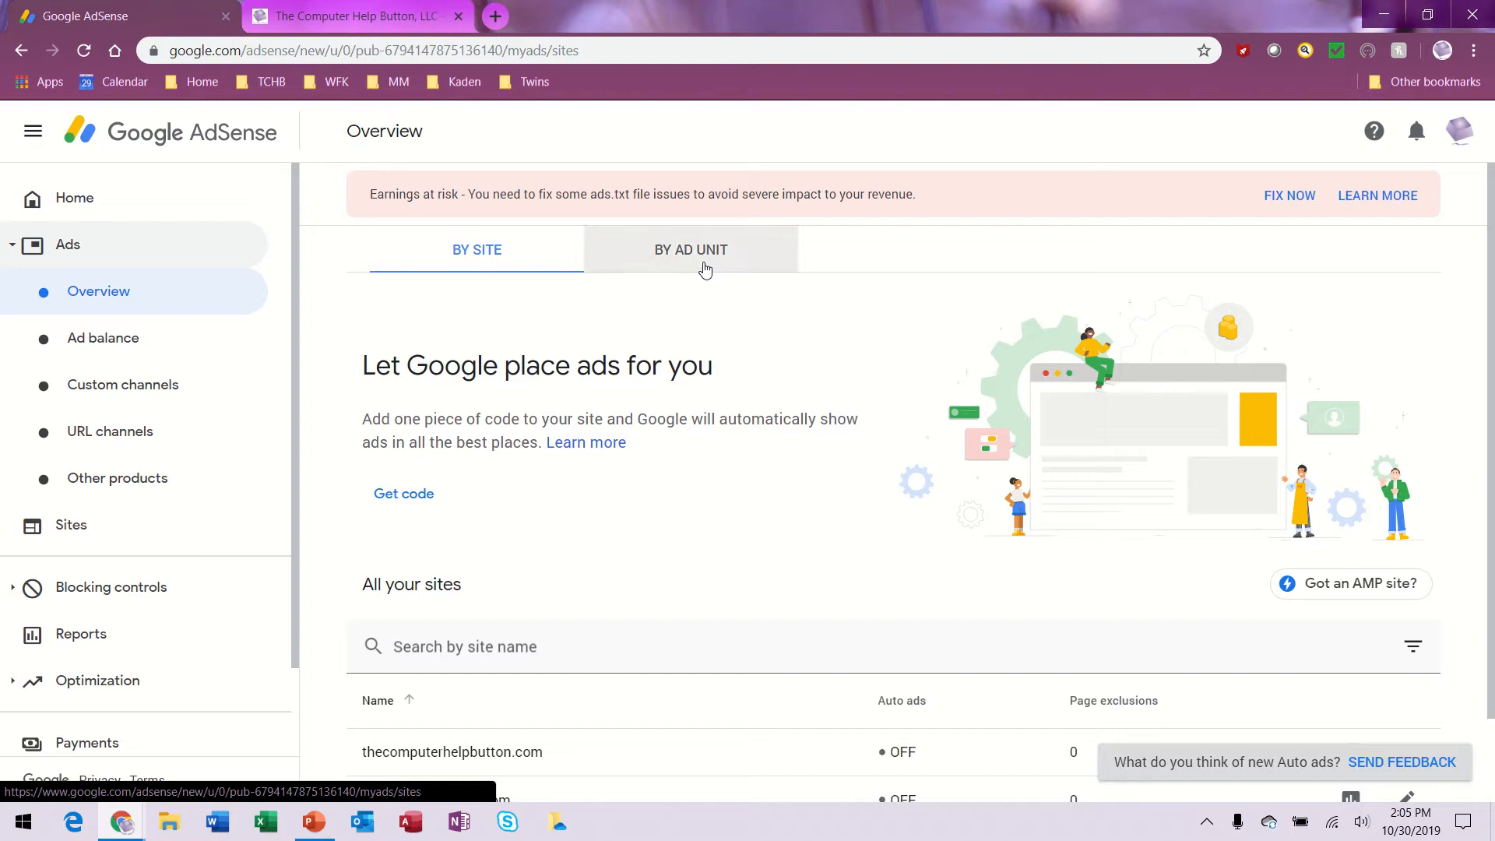
click(705, 257)
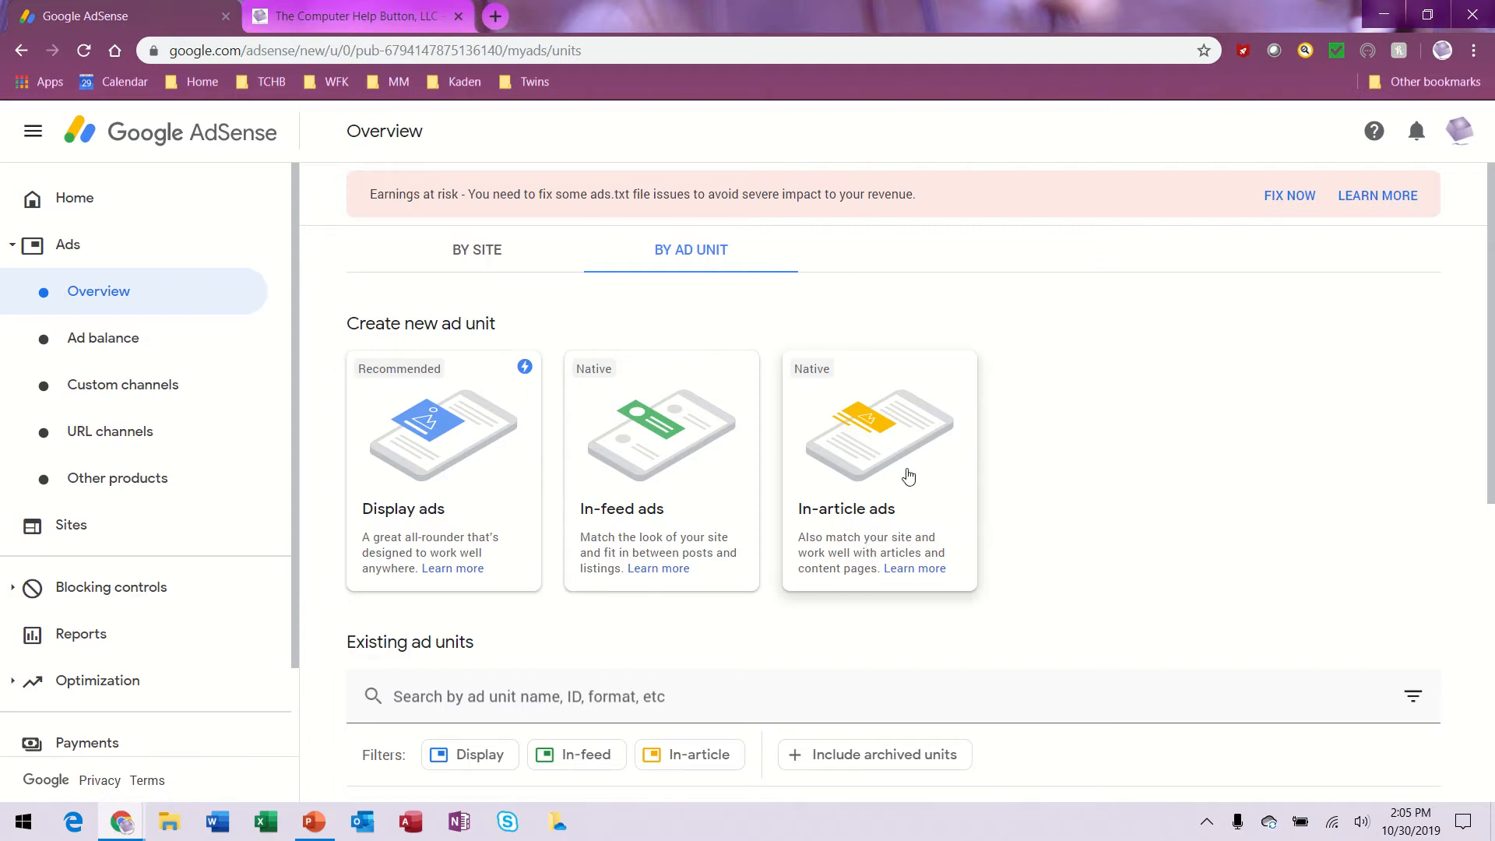
click(901, 467)
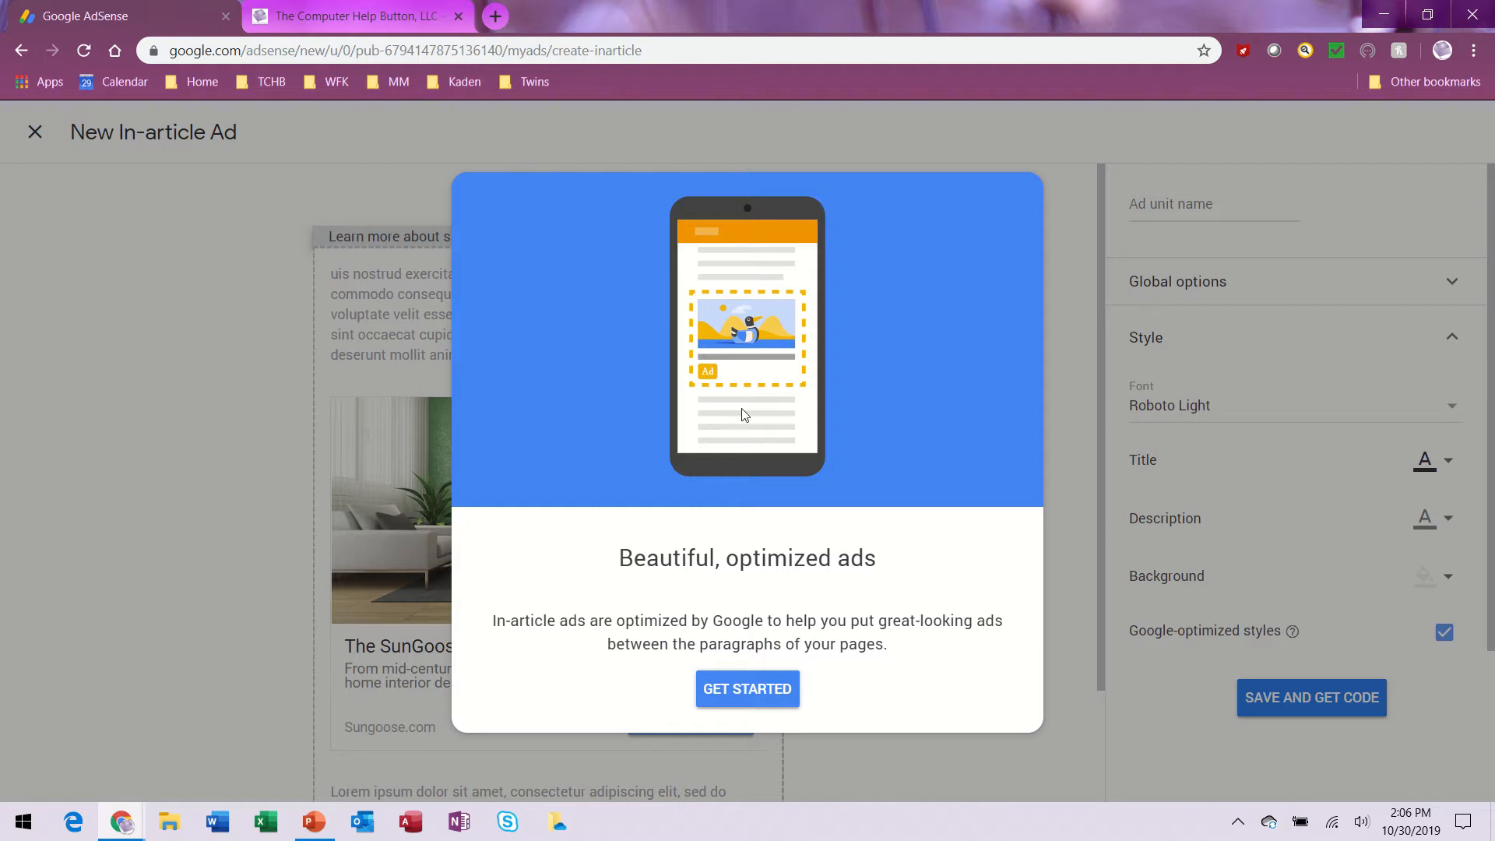
click(769, 703)
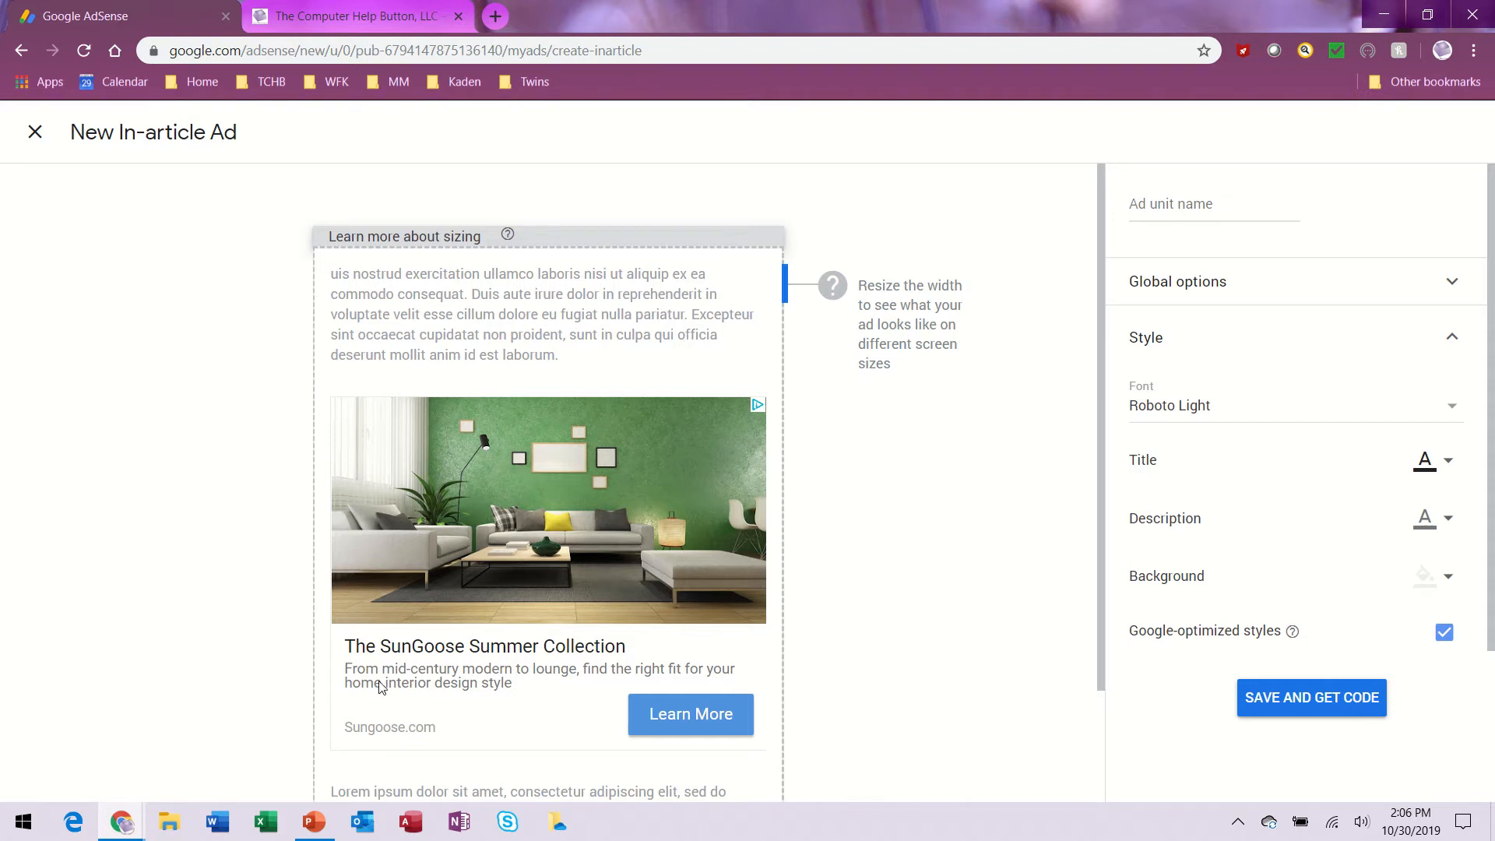
Check the sample ad preview and name the ad unit "Ad 3 In-Article Ad".
scroll(490, 612, down, 2)
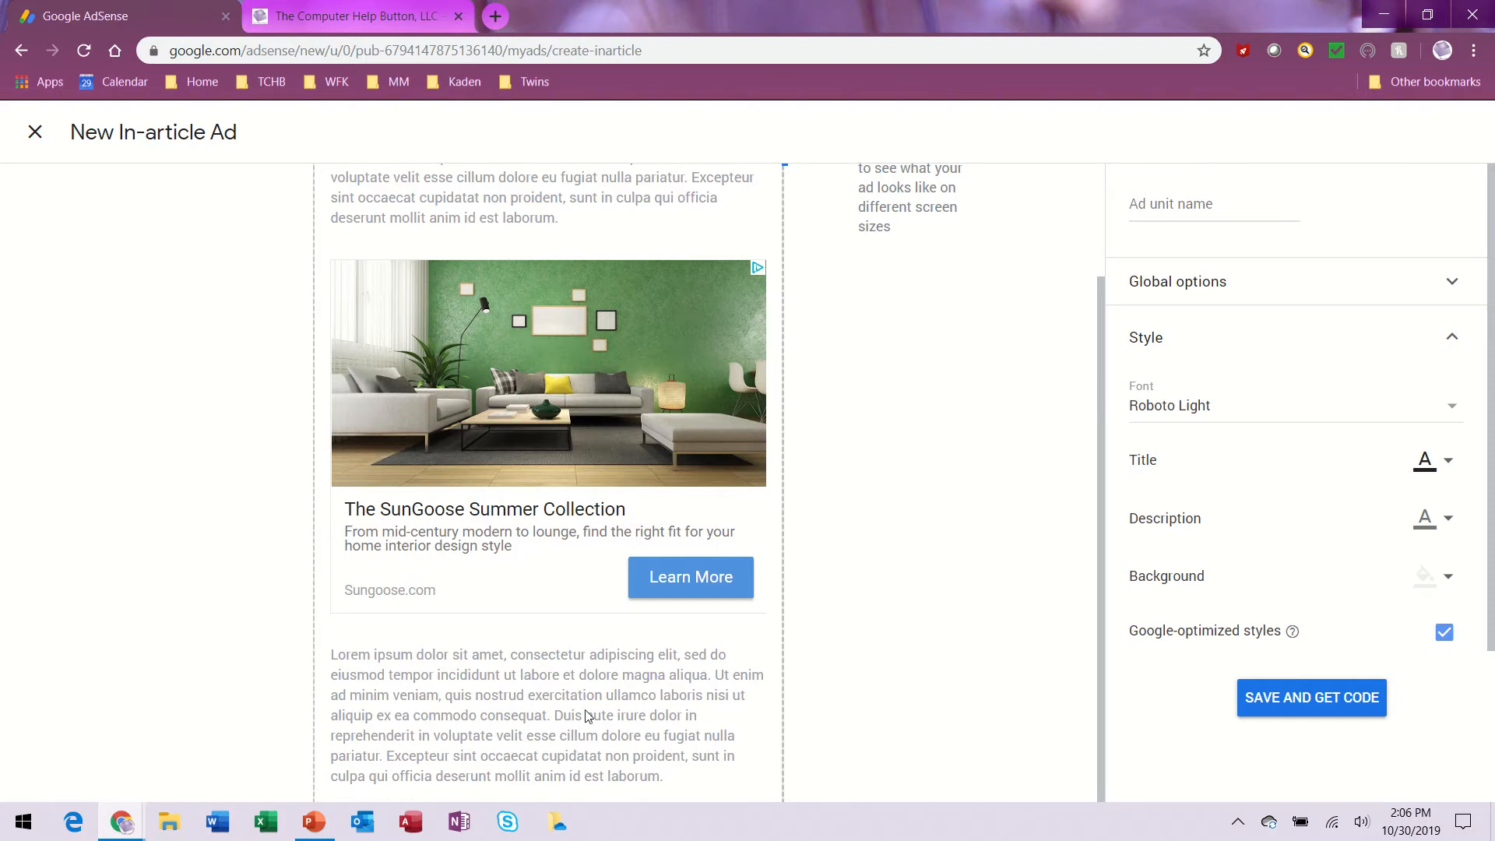
scroll(584, 525, up, 2)
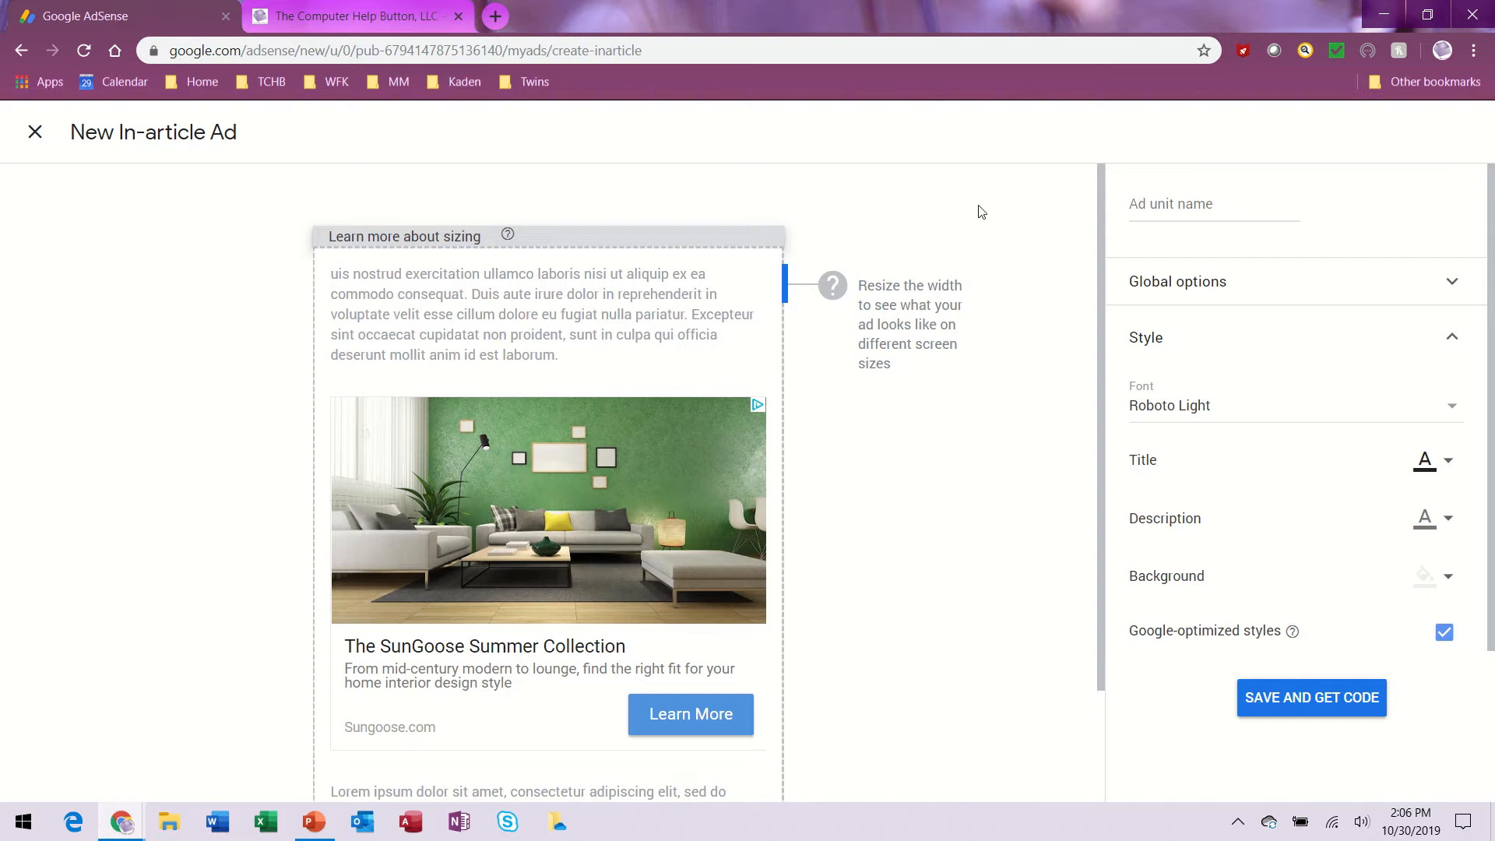
click(1159, 202)
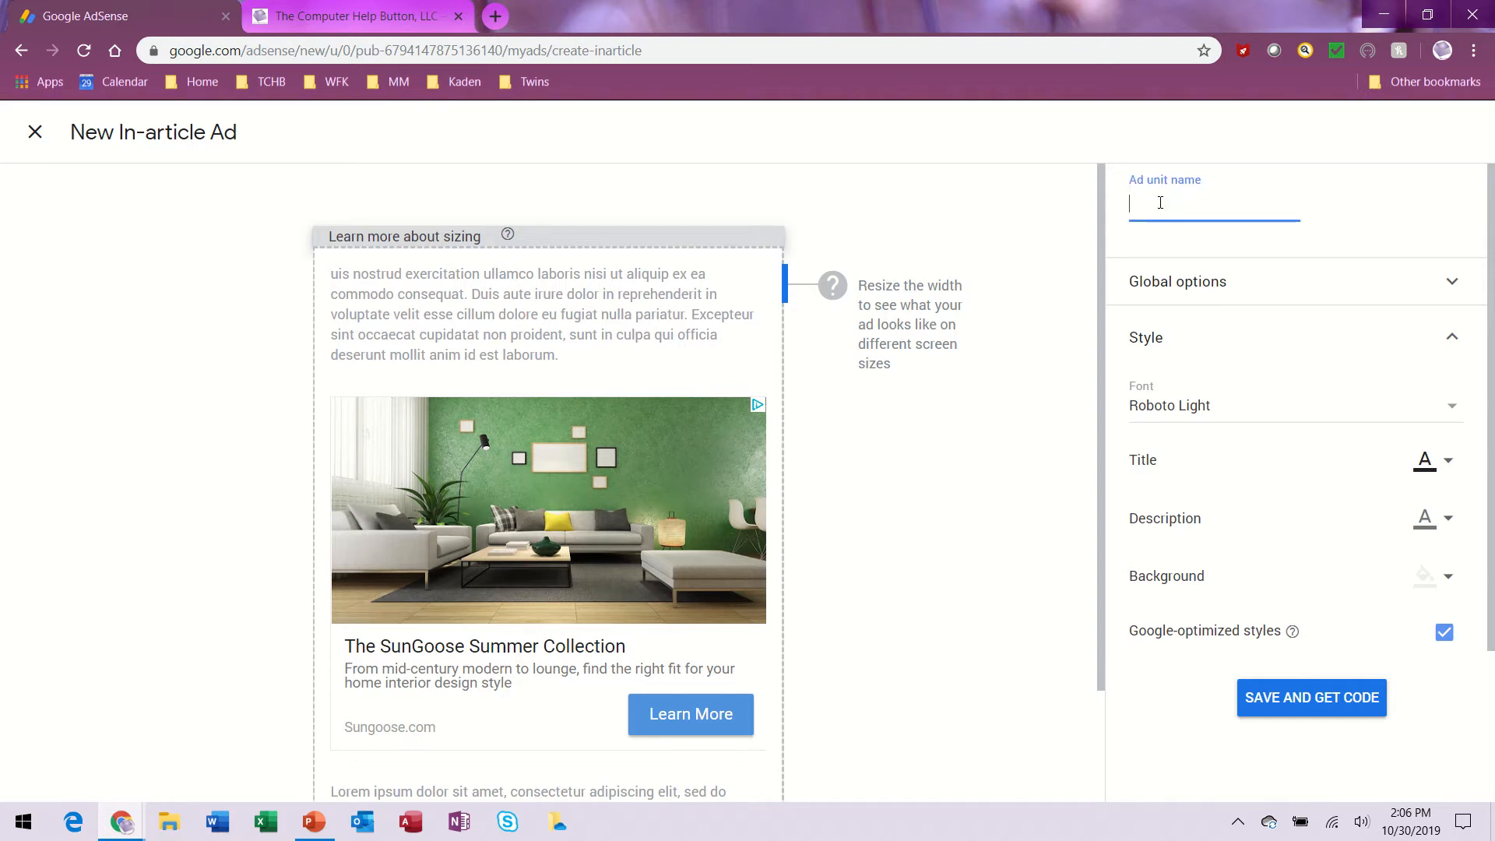
text(Ad 3 In-Article Ad)
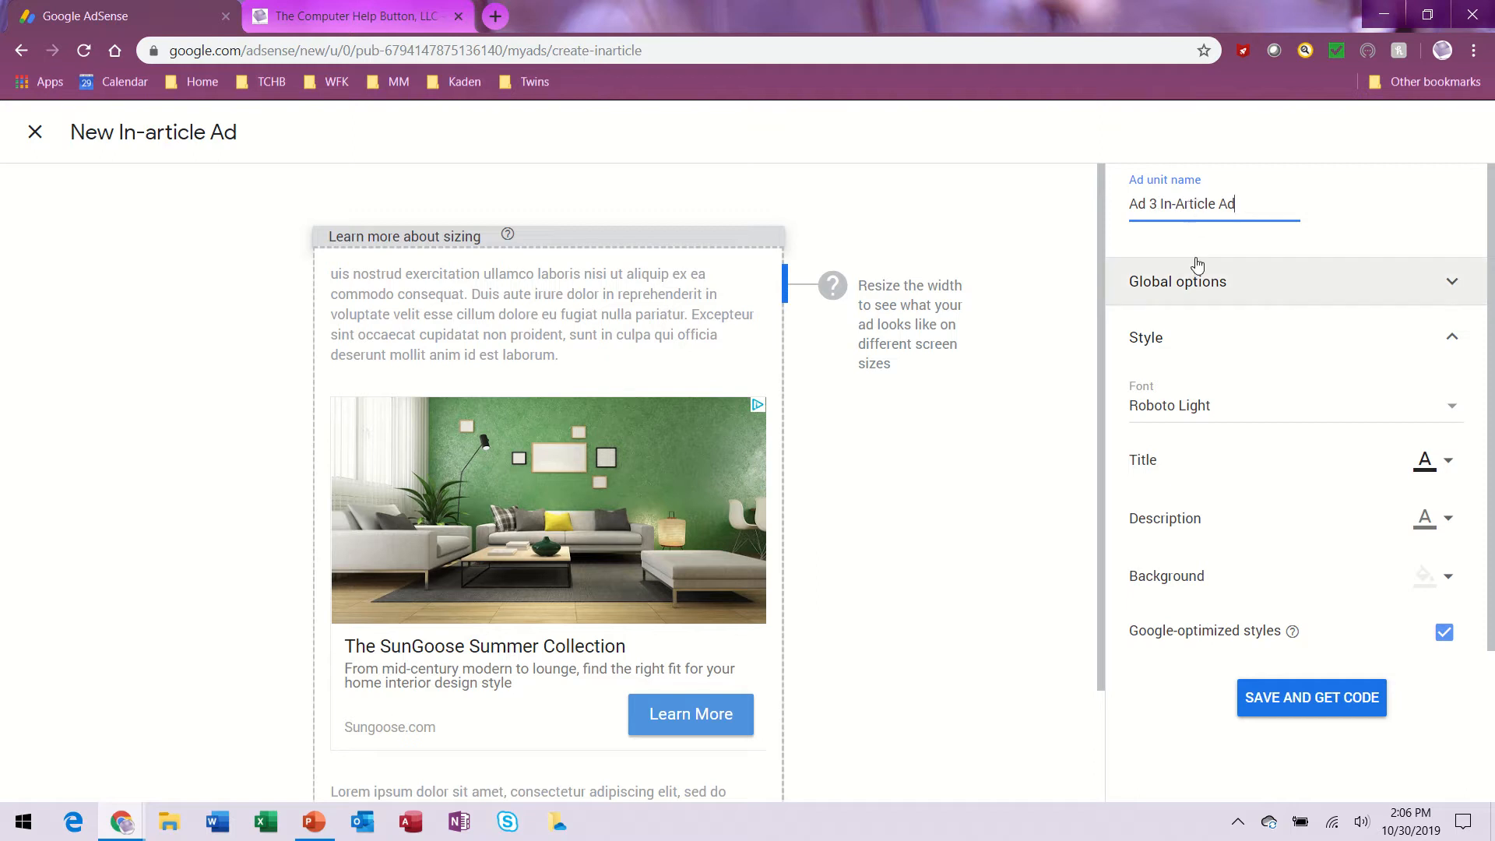
Review the ad unit's global options and the available style fonts.
click(1196, 281)
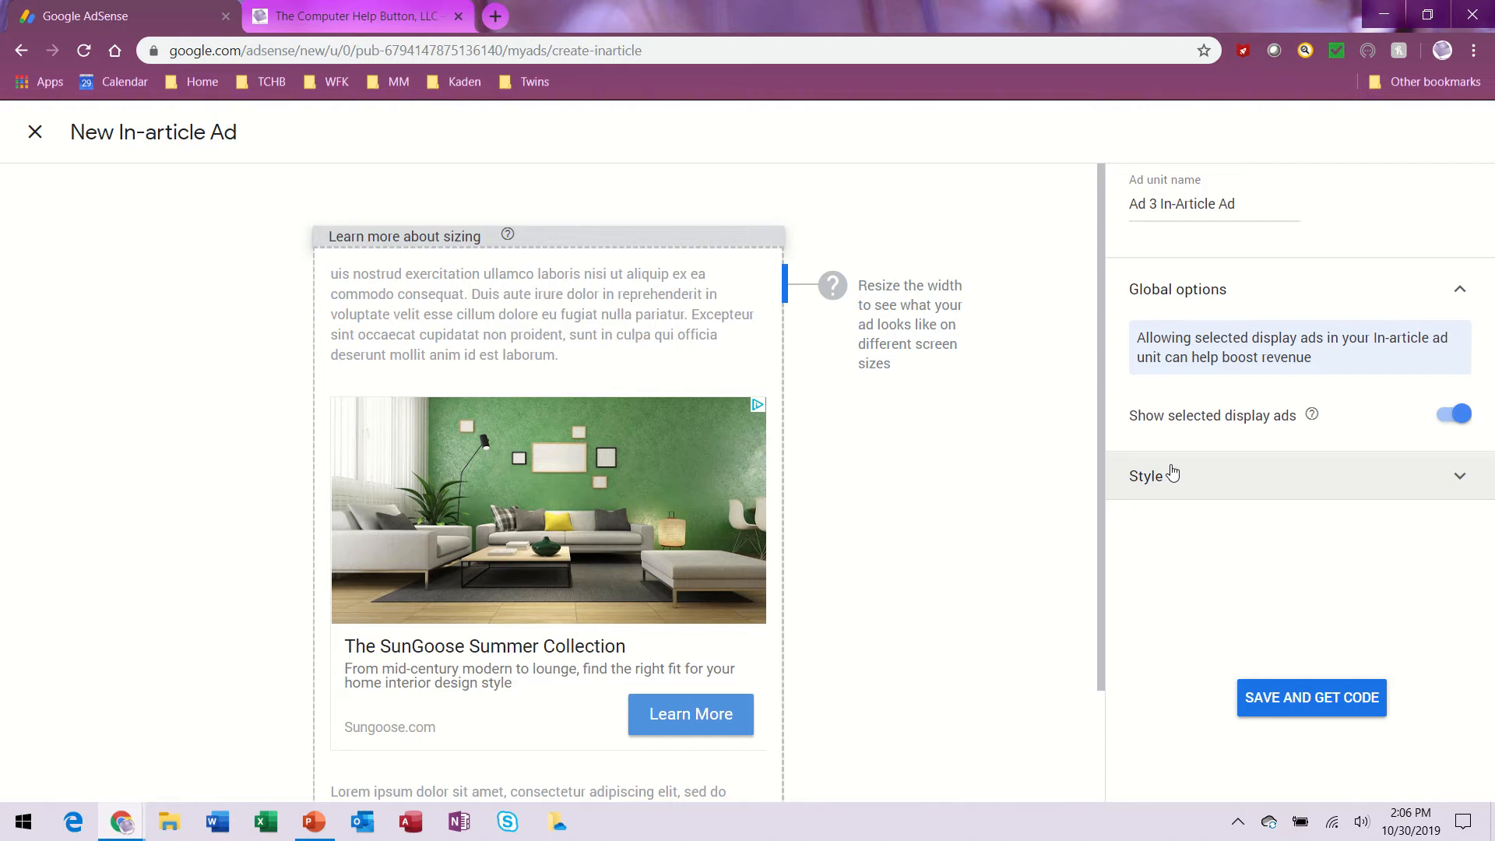
click(1172, 475)
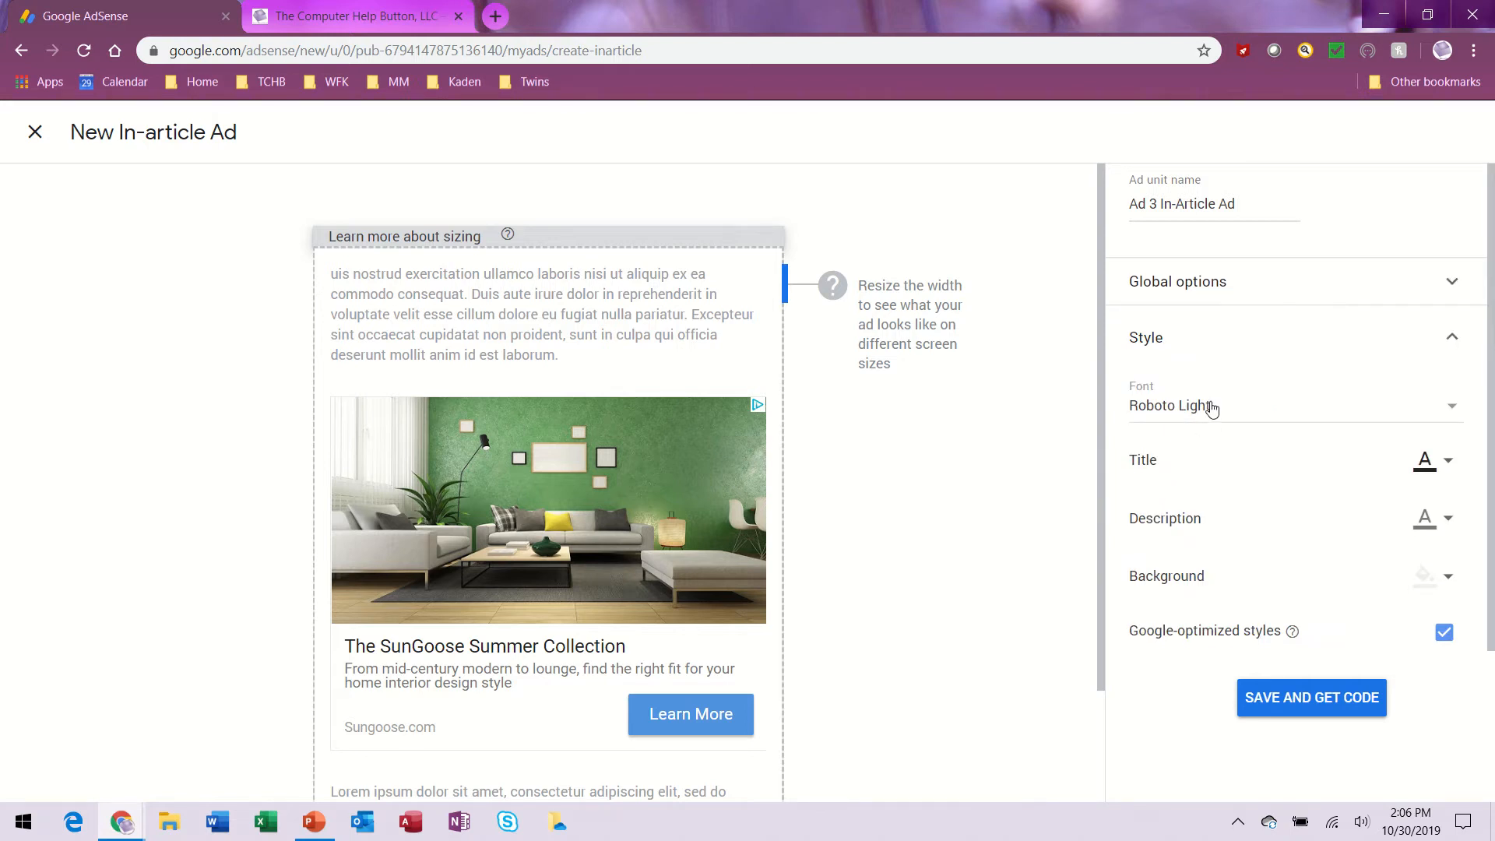
click(1209, 407)
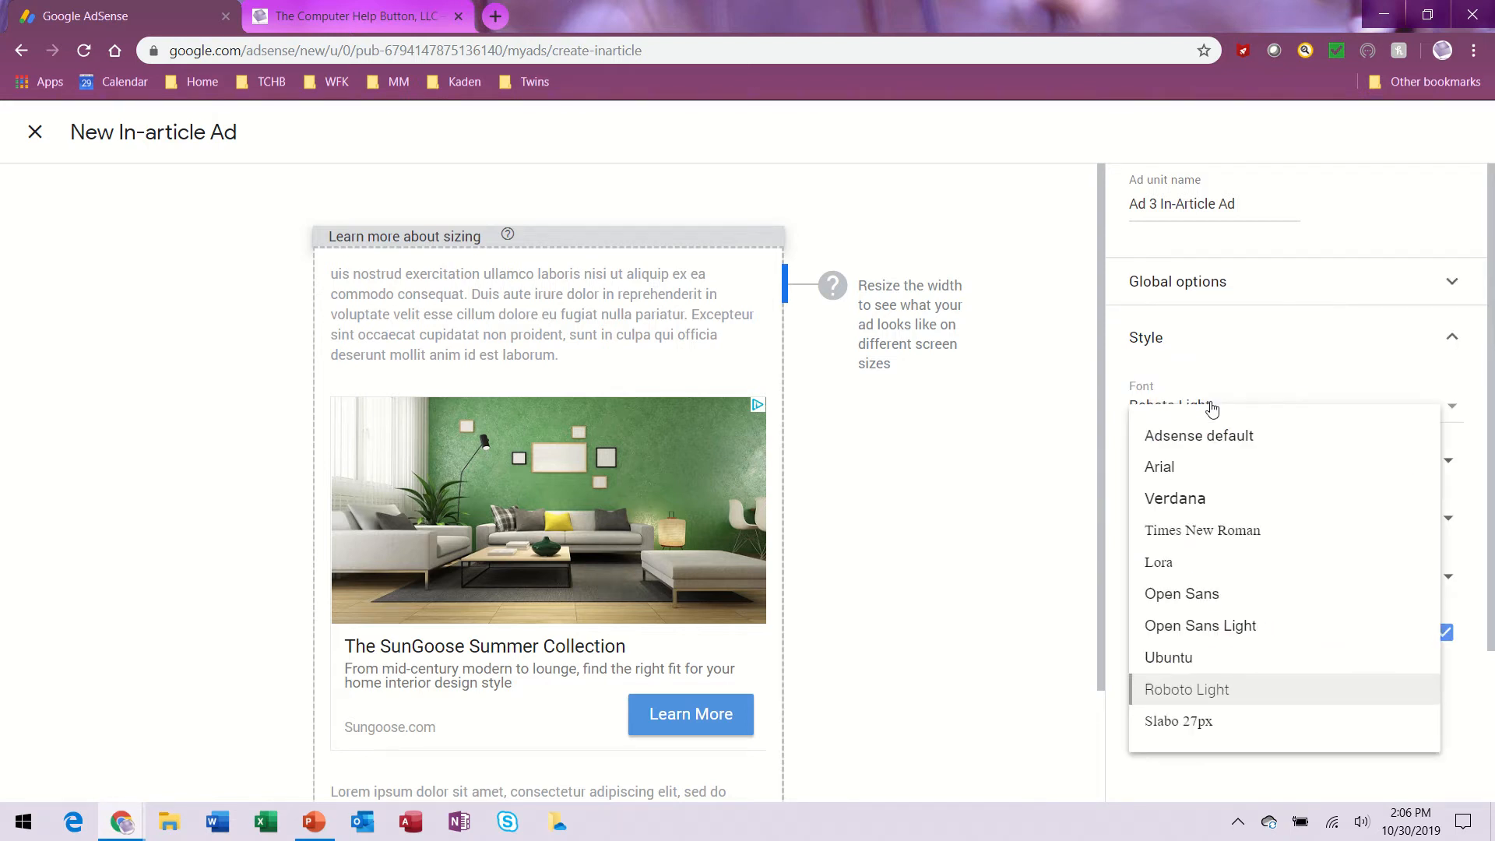
click(1282, 385)
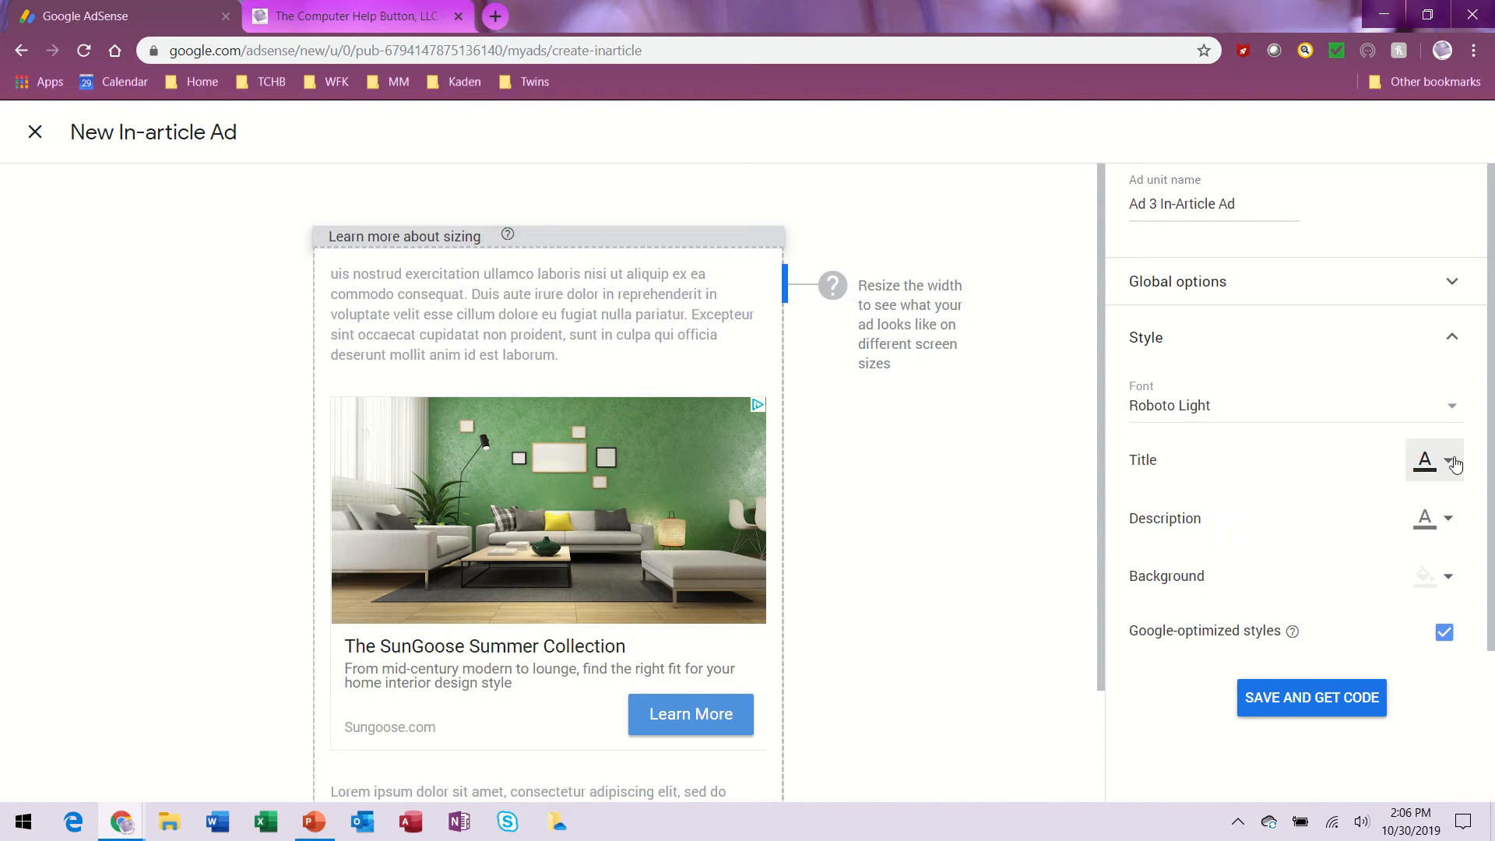
Set the ad's title color to purple and look at the description and background color choices.
click(1447, 460)
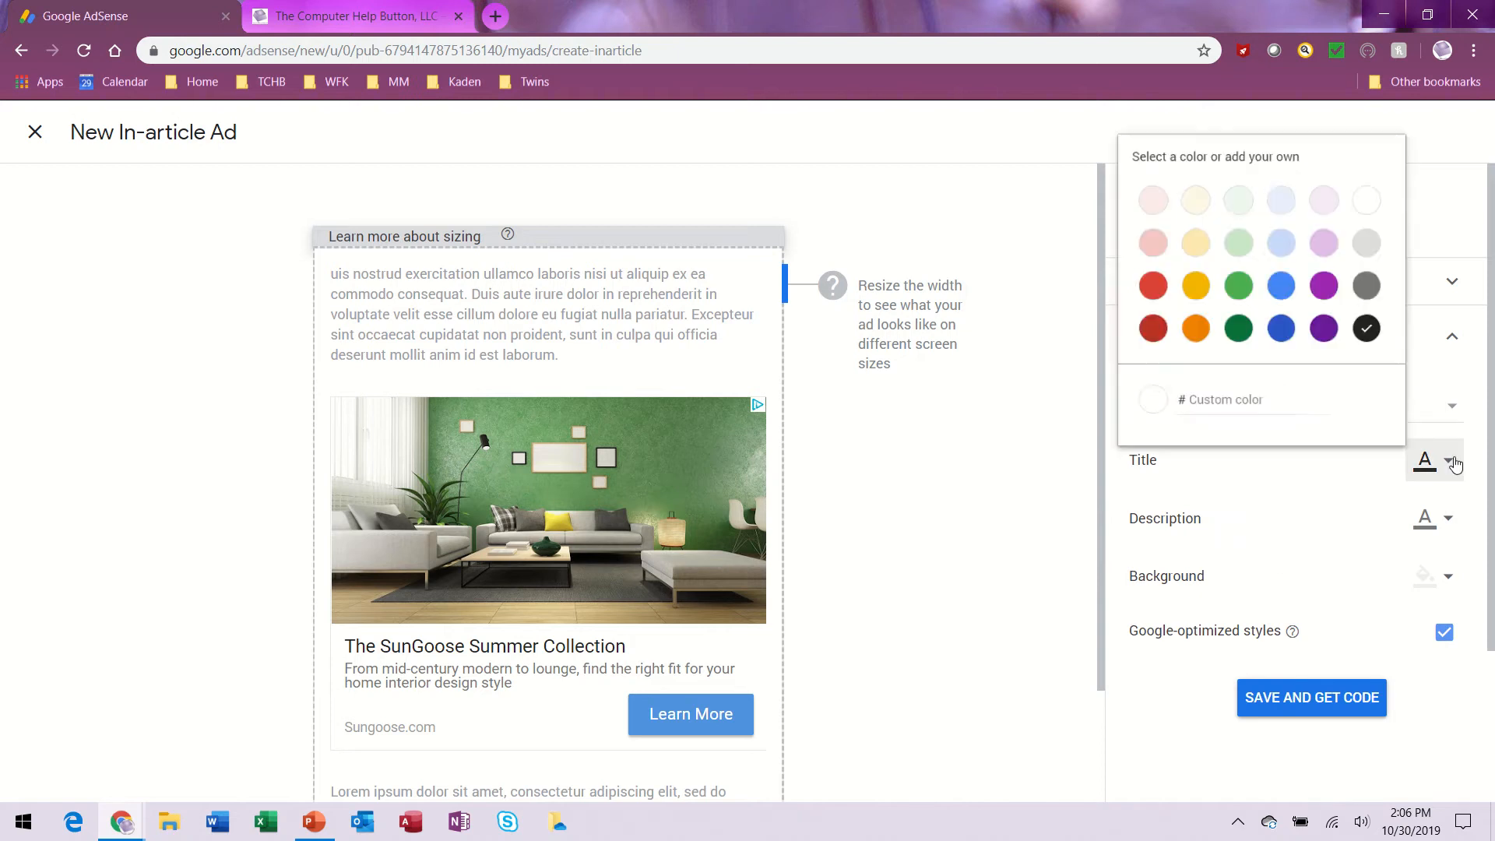
click(1316, 278)
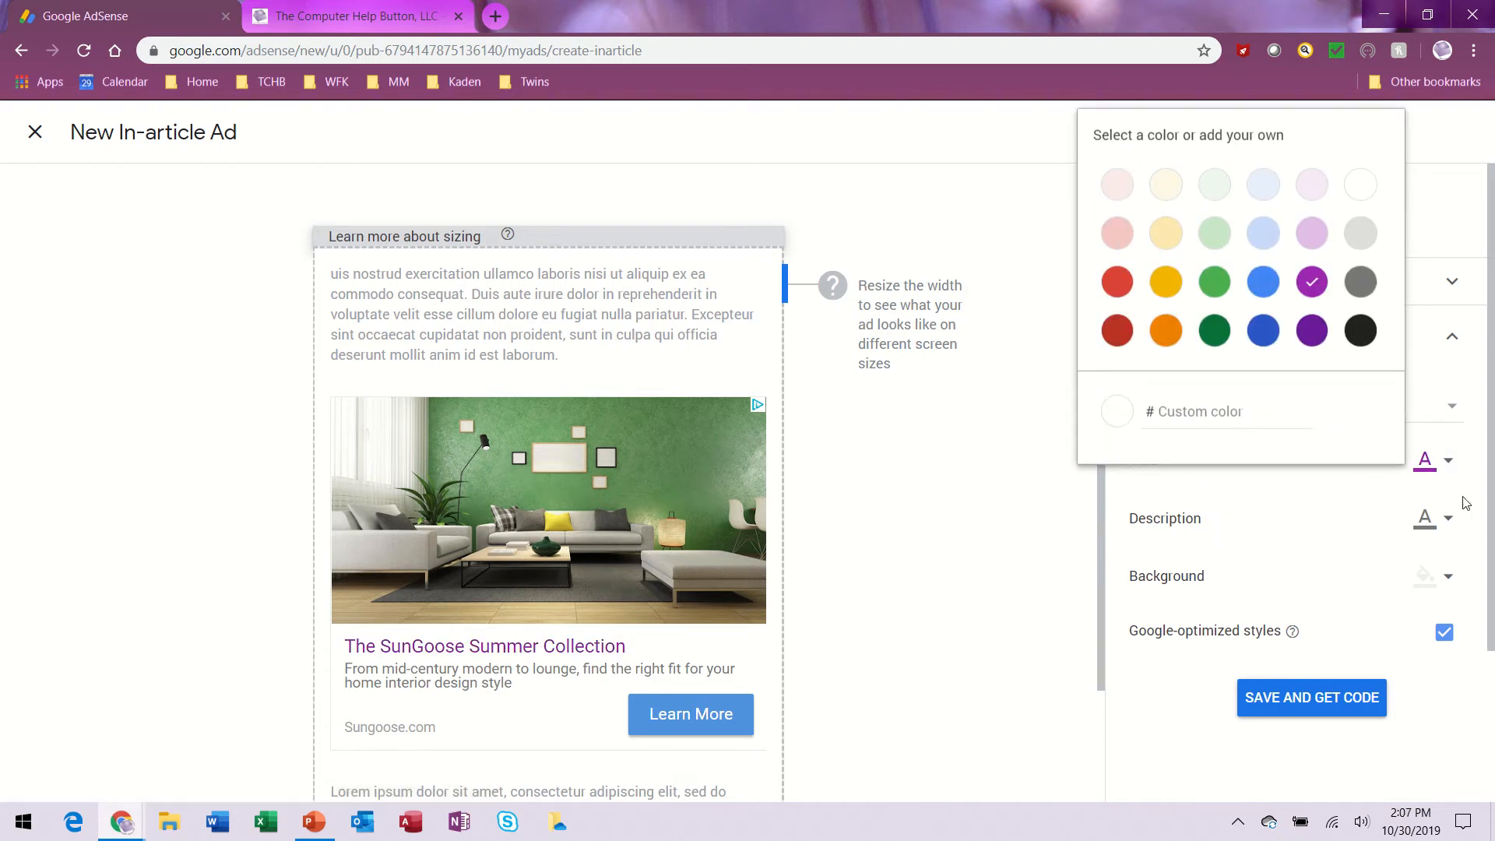
click(1454, 518)
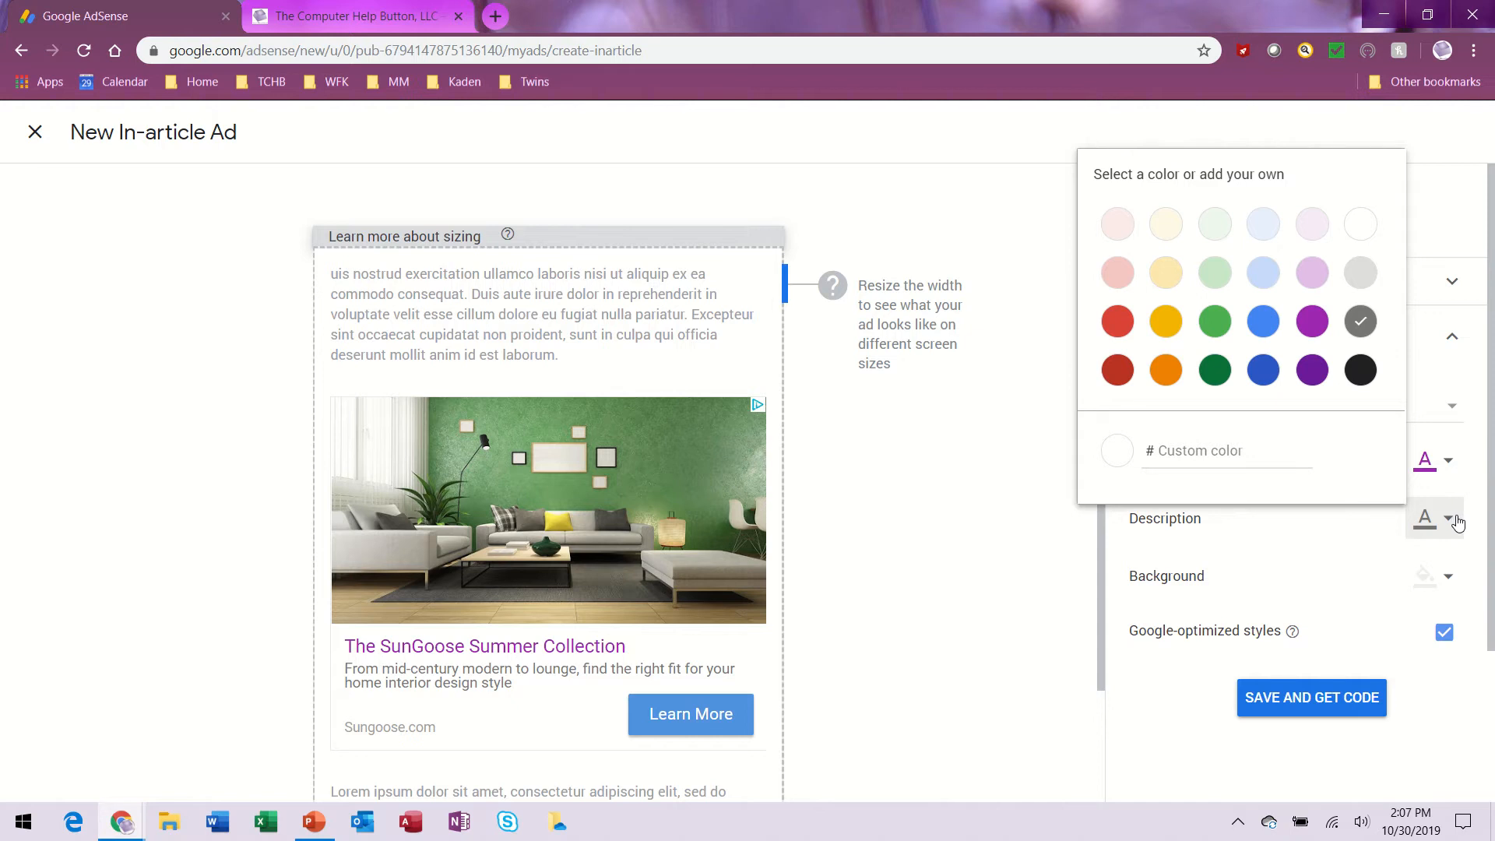
click(1448, 580)
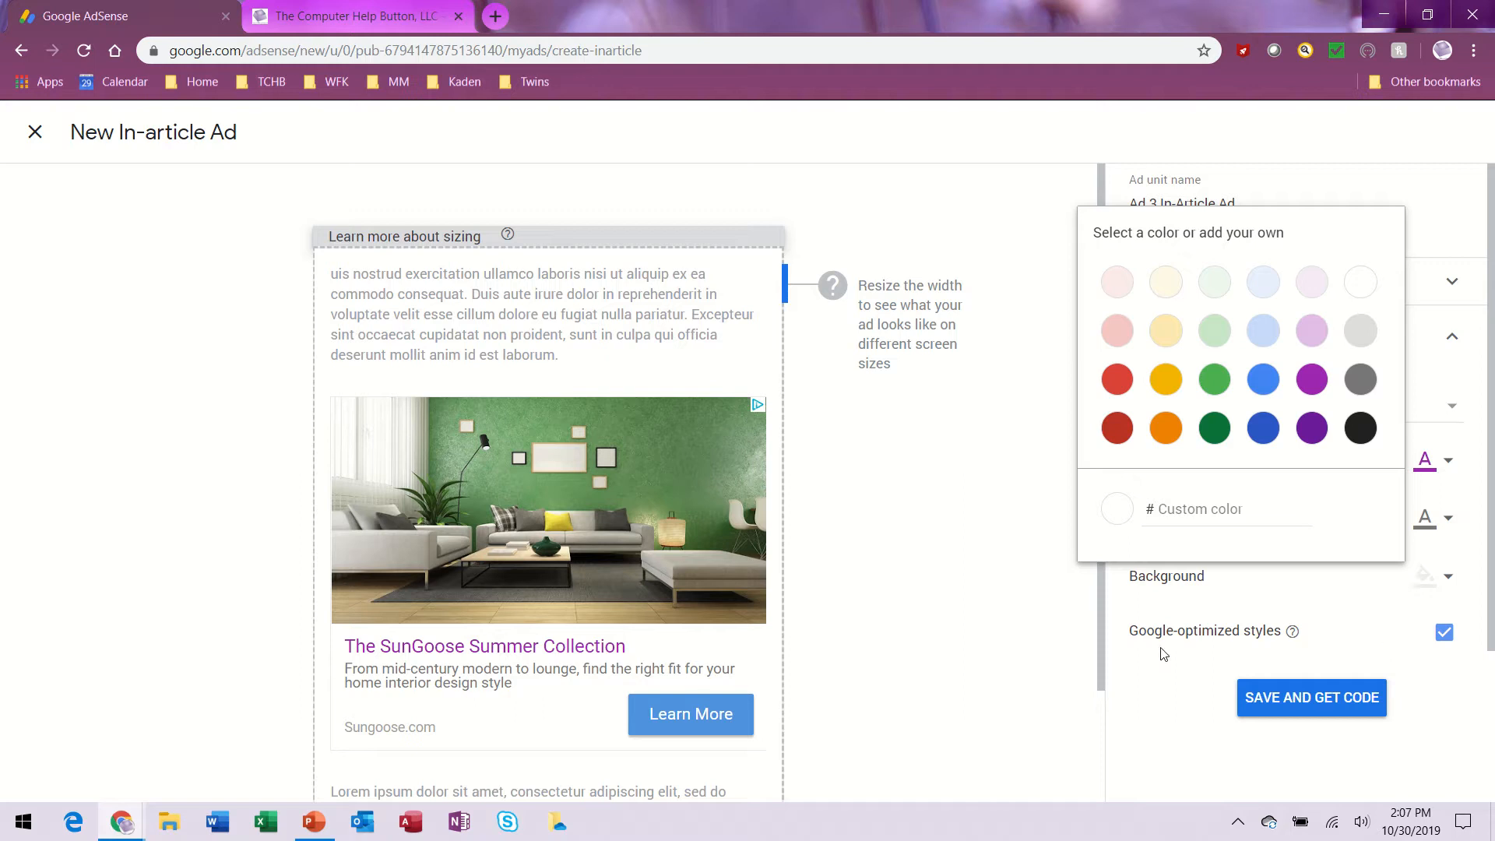
click(1203, 708)
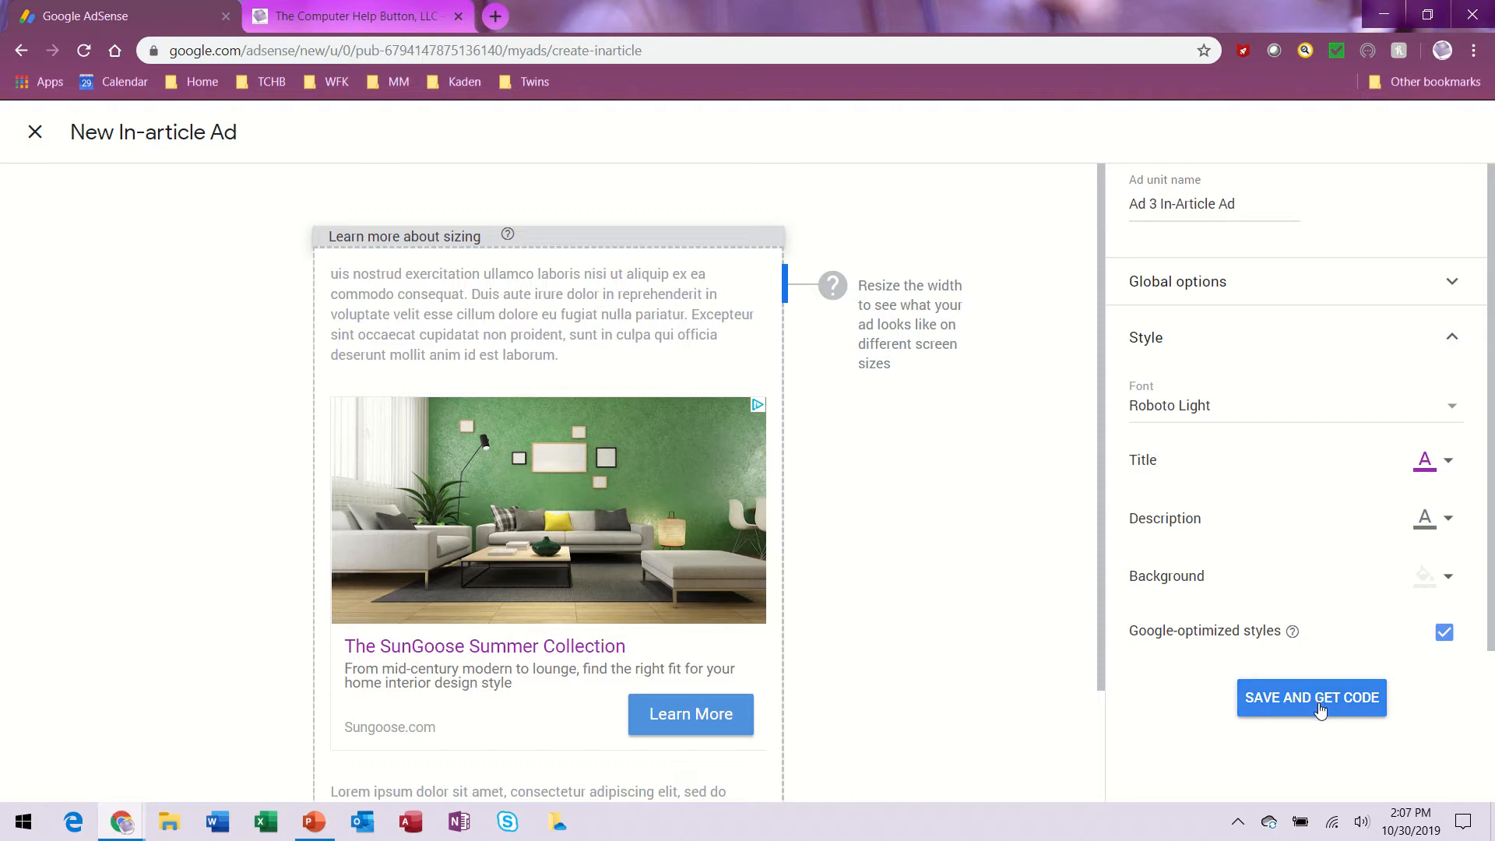
Save the In-article ad unit and get its code snippet.
click(1319, 706)
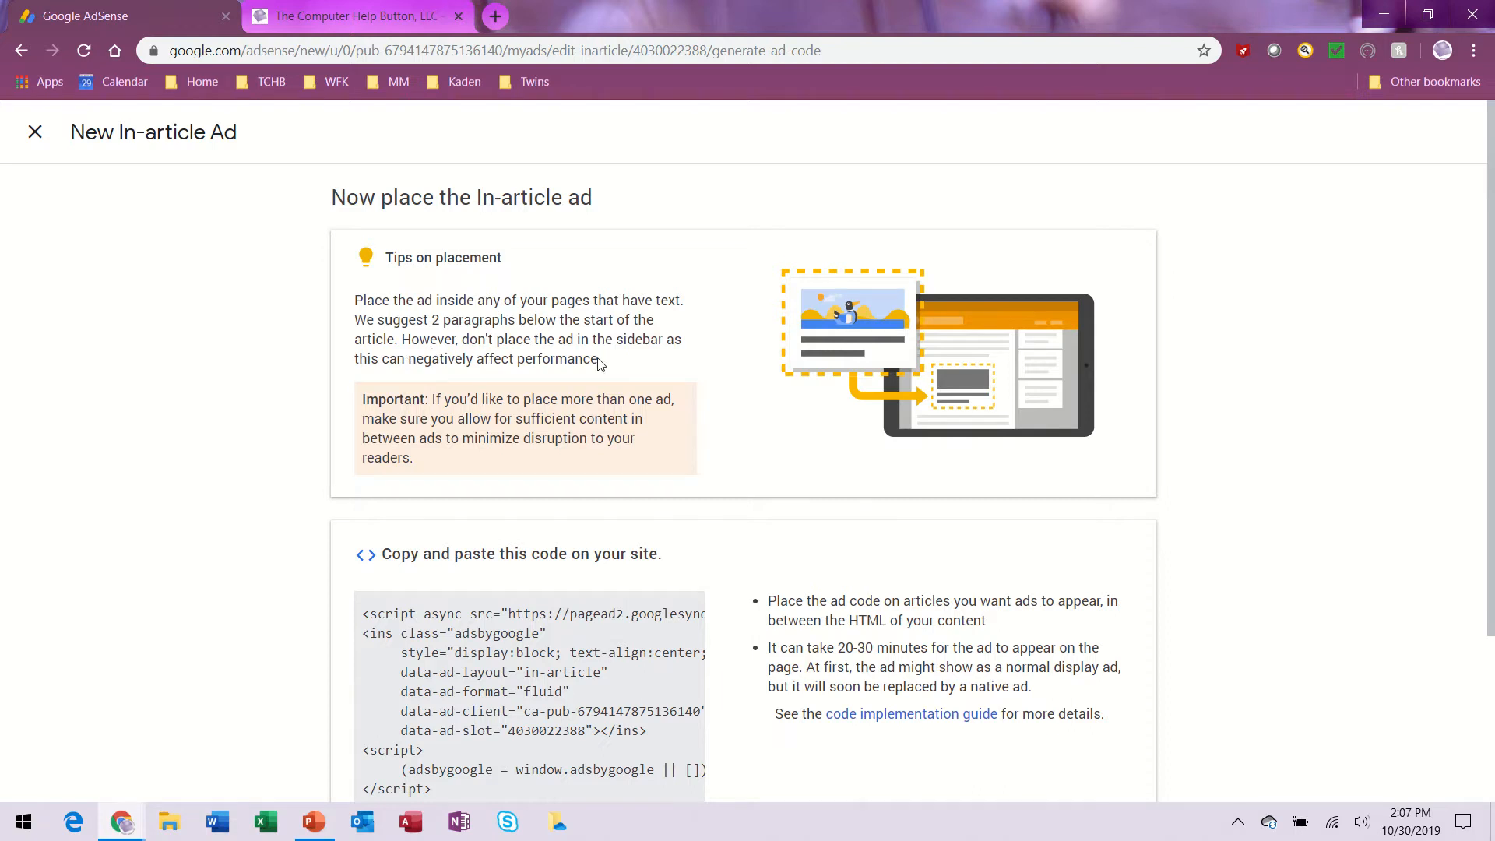
scroll(301, 494, down, 3)
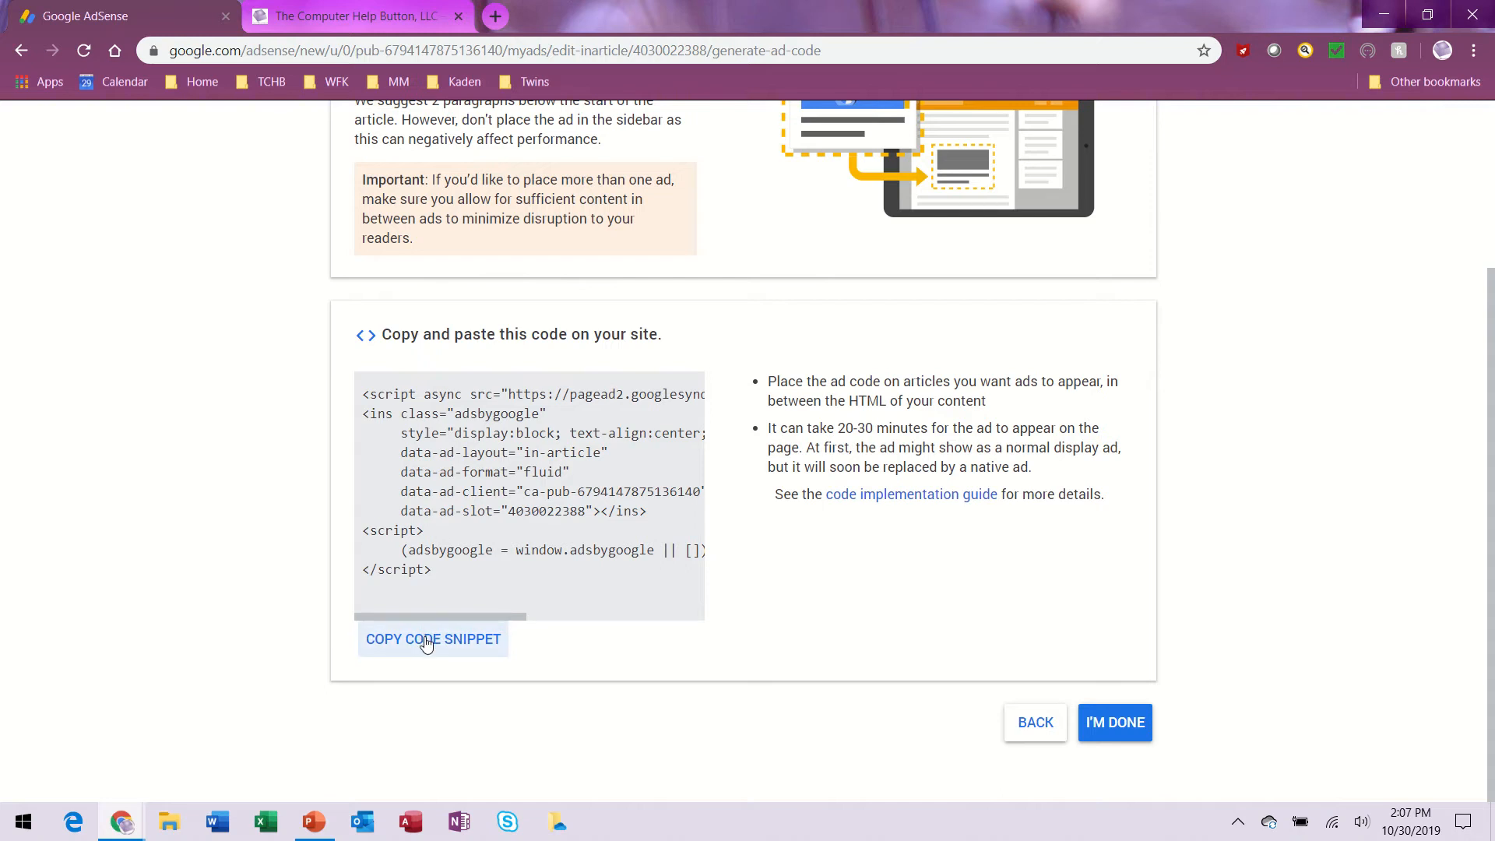
Switch to The Computer Help Button website and open its WordPress dashboard.
click(317, 22)
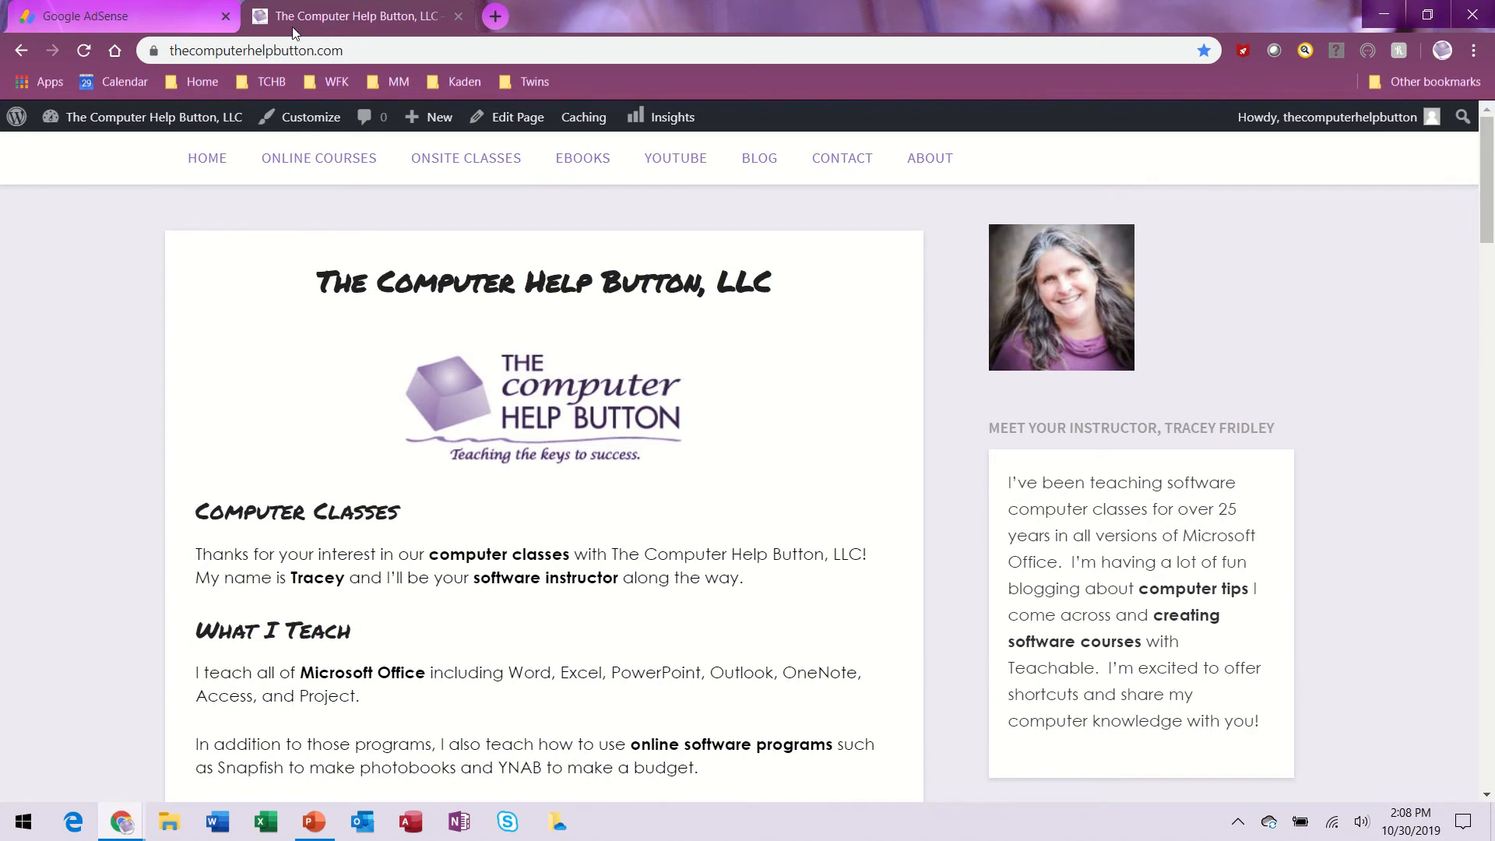
mouse_move(187, 128)
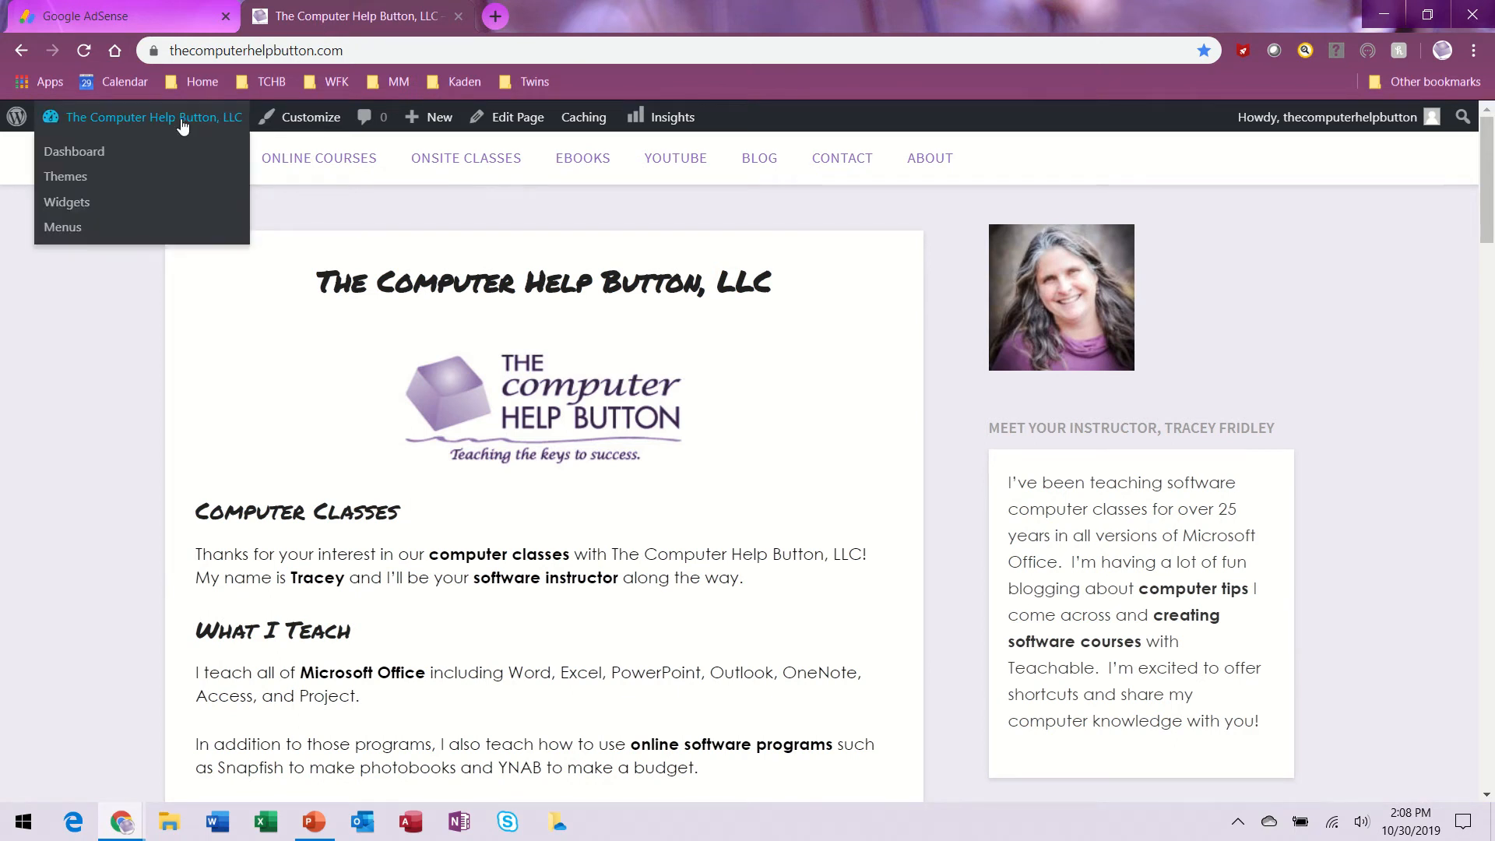
click(181, 126)
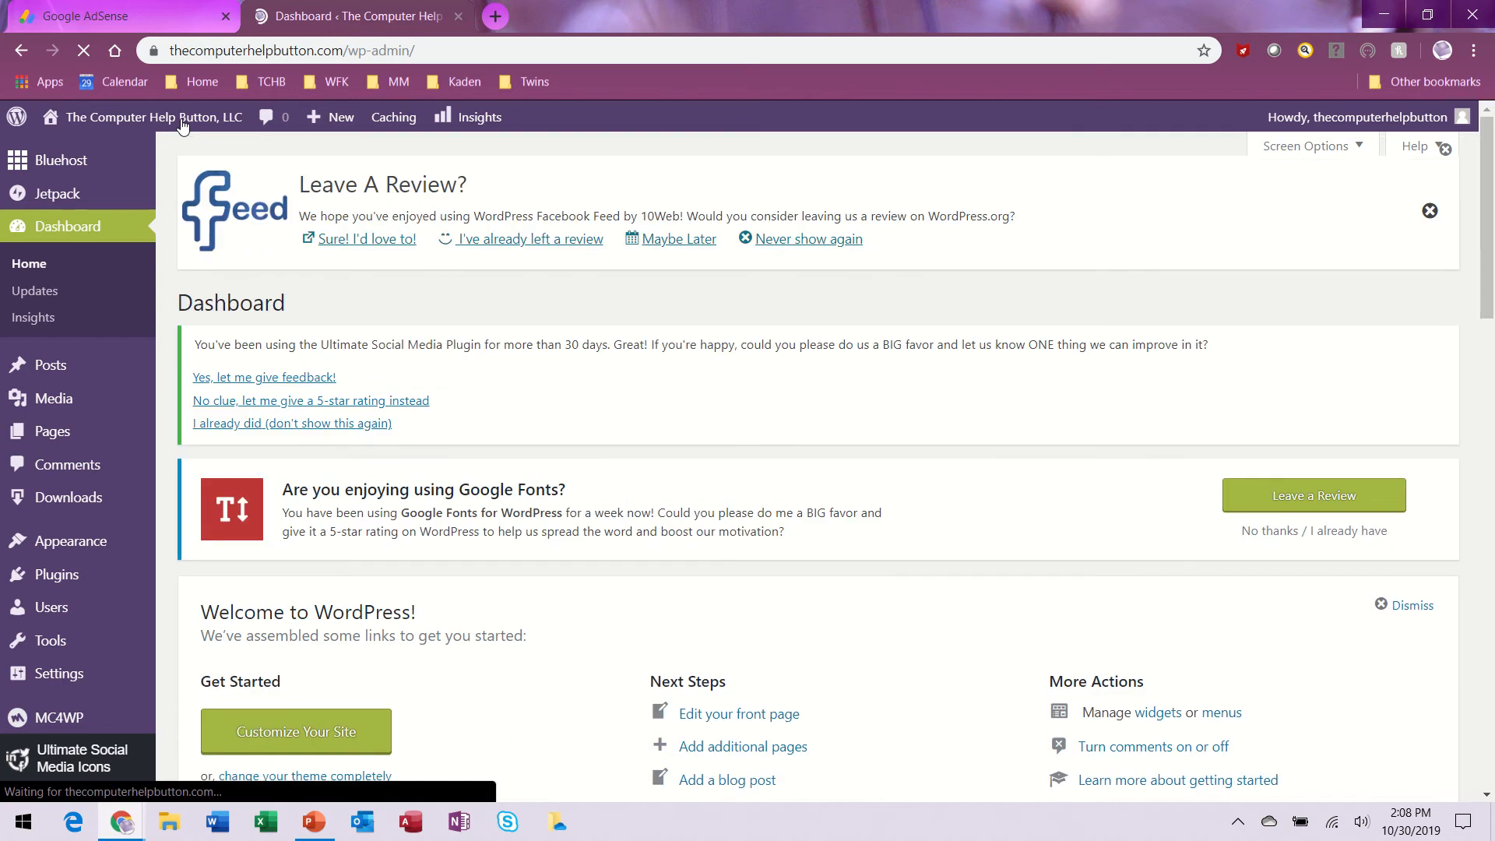
mouse_move(182, 129)
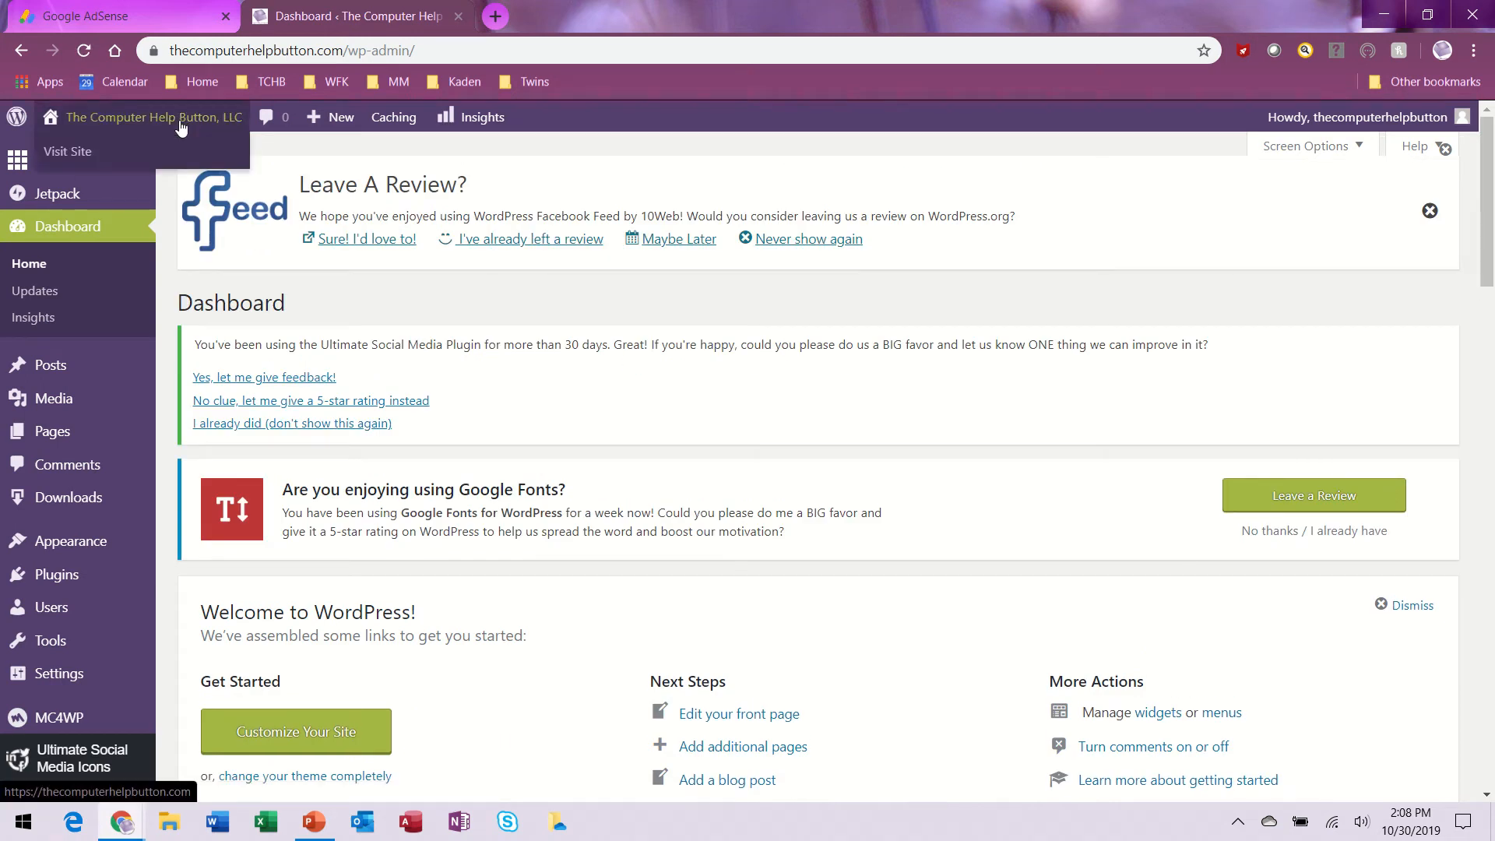
List only the published posts and open "Excel Tips and Shortcuts" for editing.
click(68, 369)
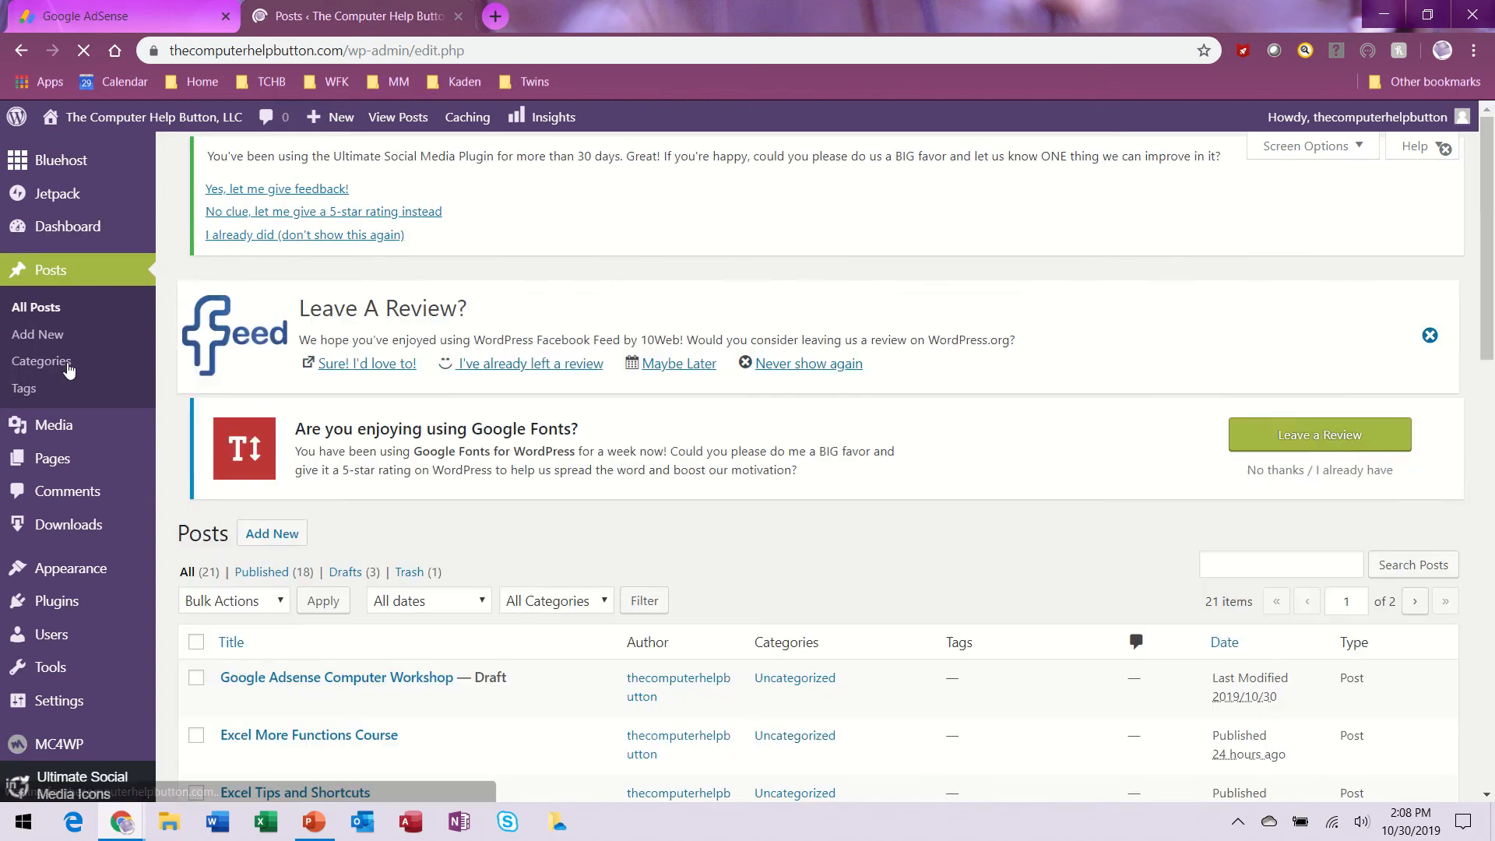
click(276, 598)
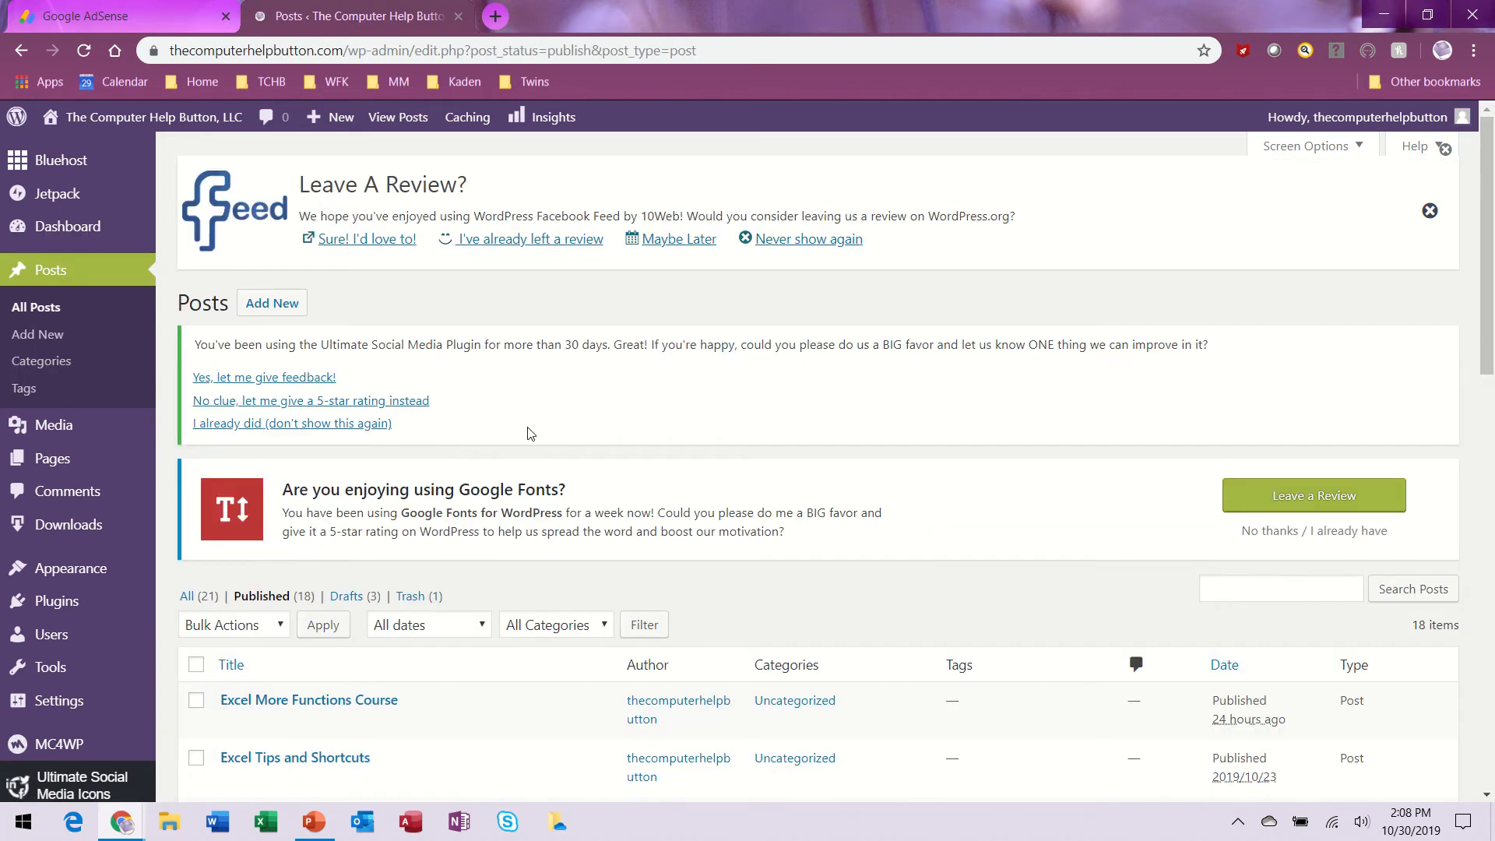
scroll(401, 441, down, 3)
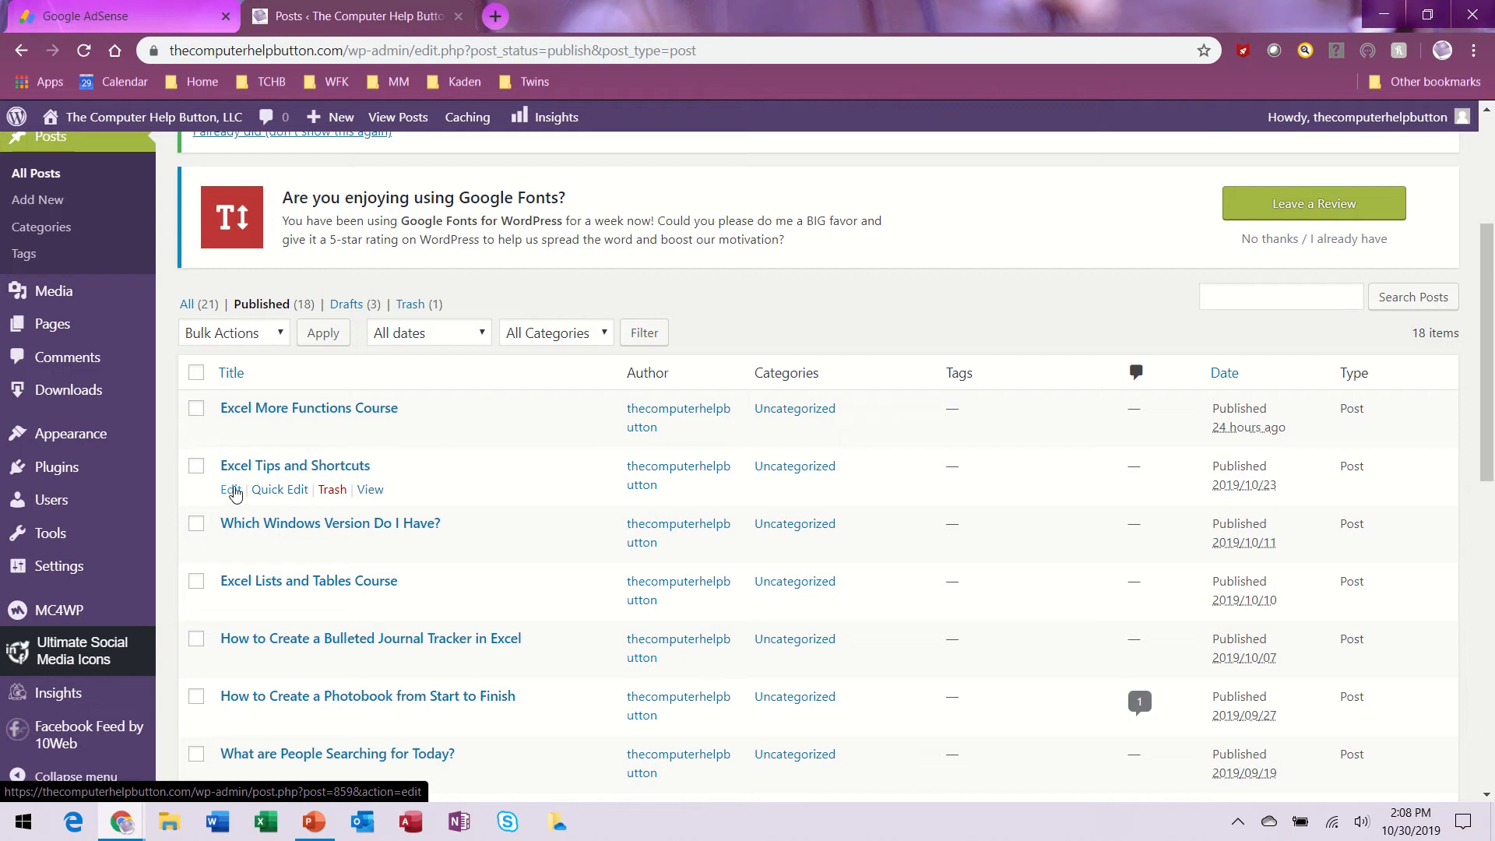
click(232, 494)
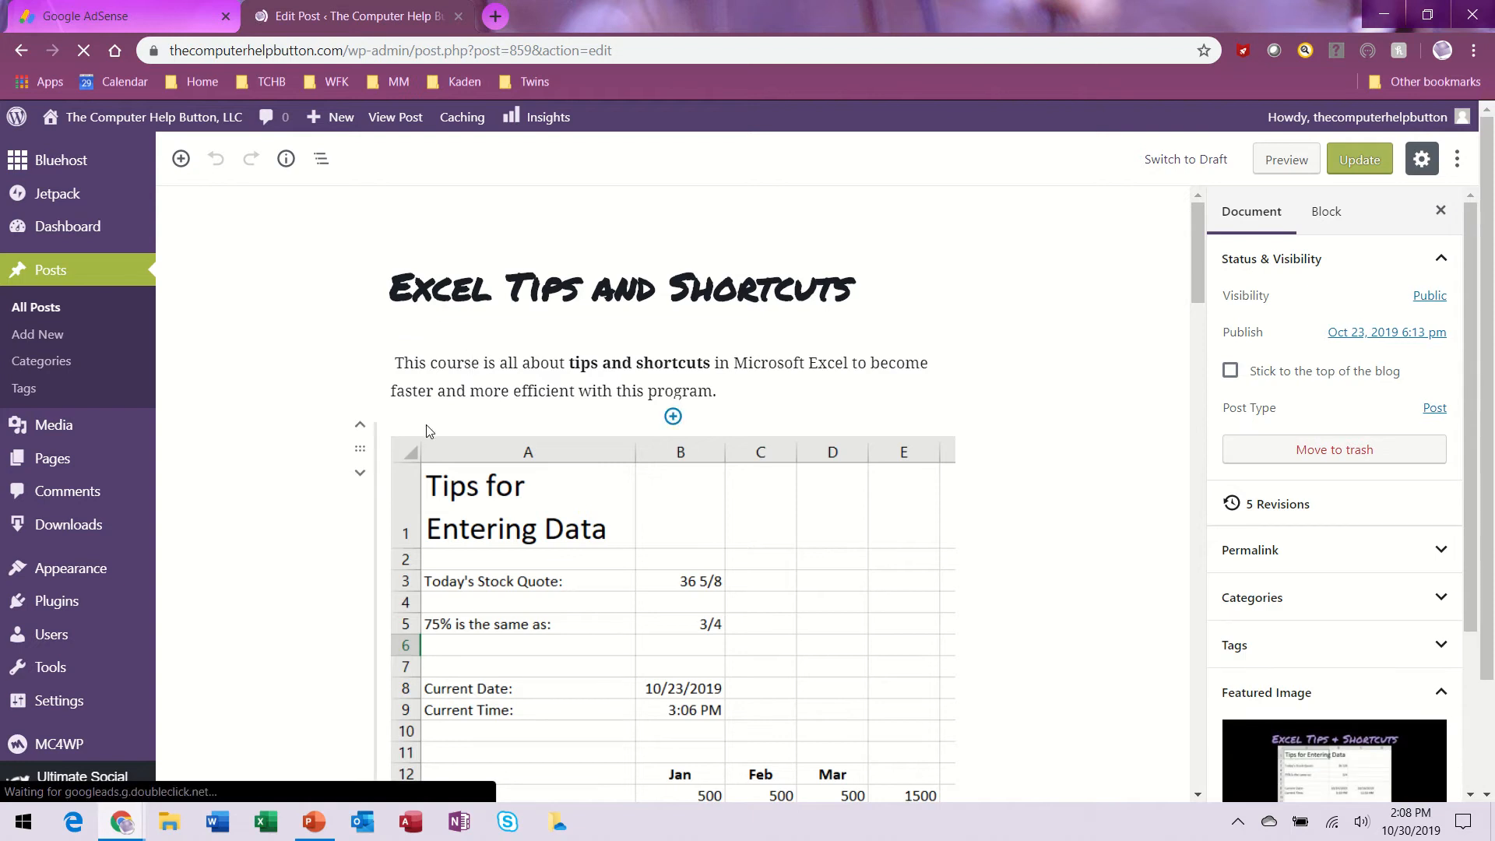
Look through the post from the introduction down to the end for a suitable place for the ad.
scroll(373, 436, down, 7)
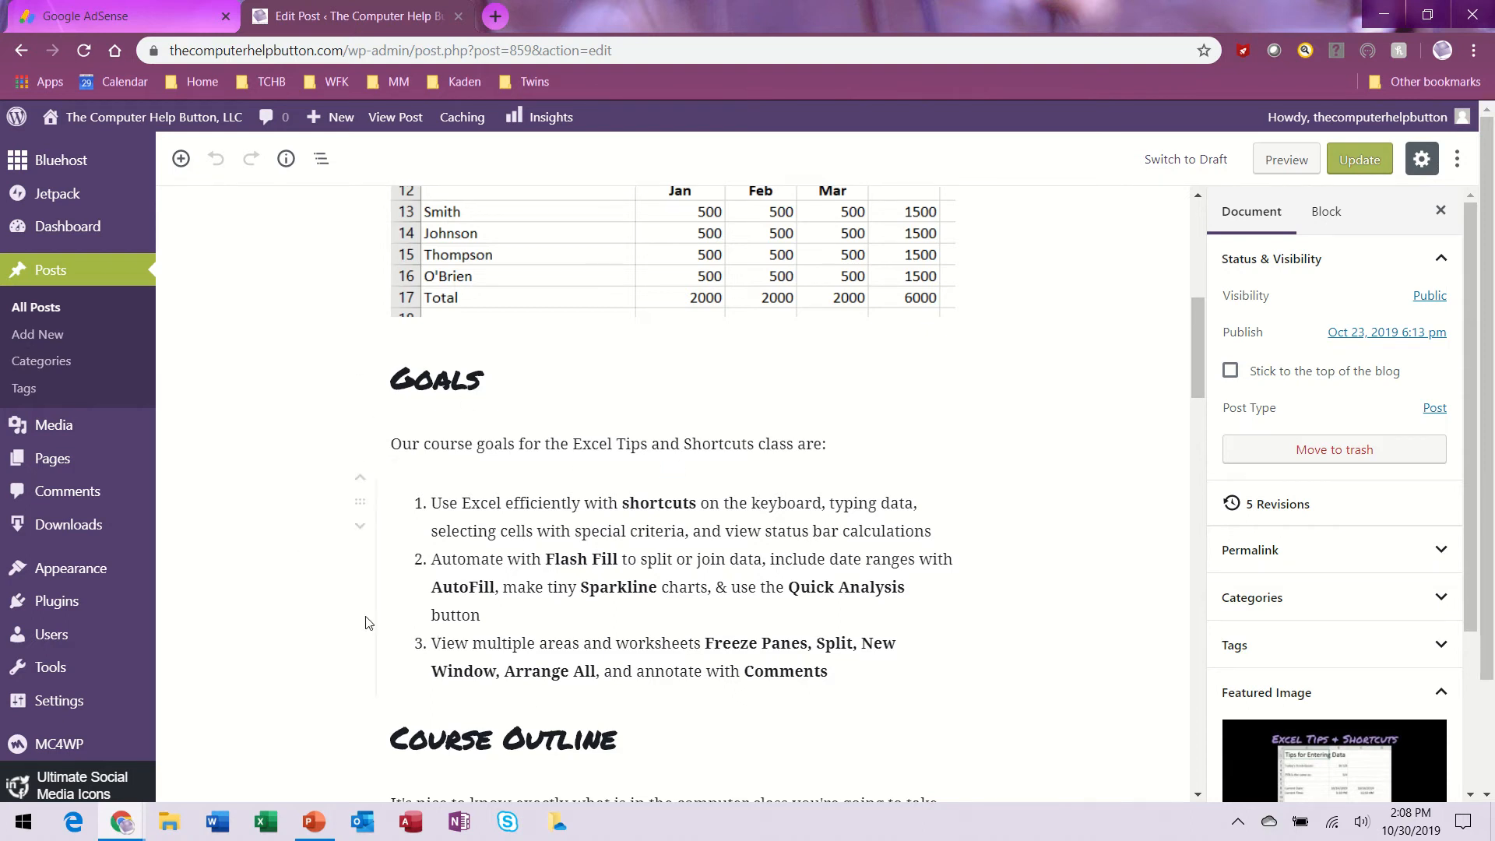
scroll(382, 622, down, 3)
scroll(625, 492, down, 3)
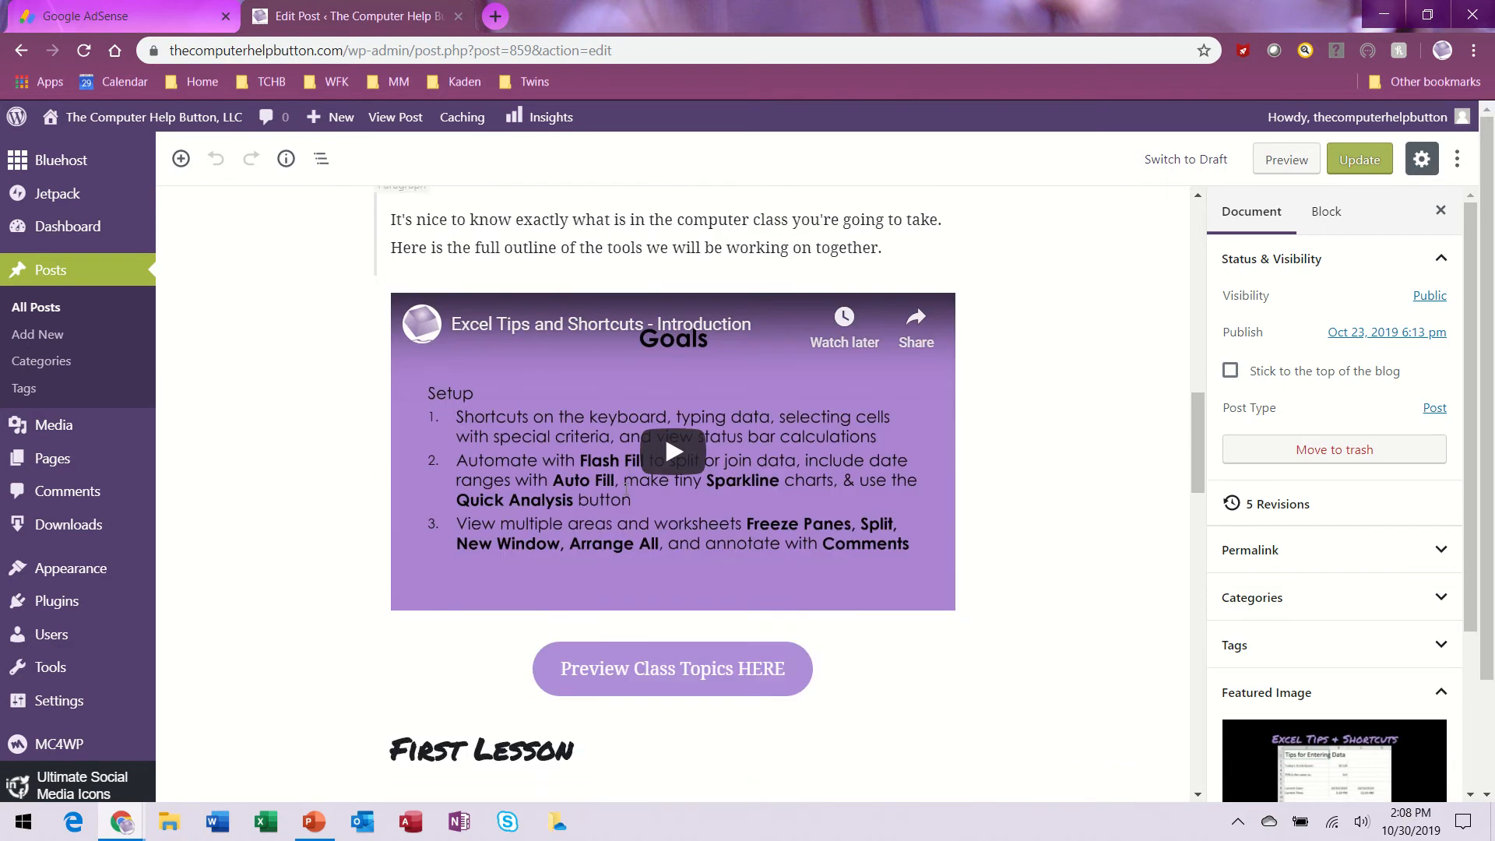
scroll(625, 492, up, 3)
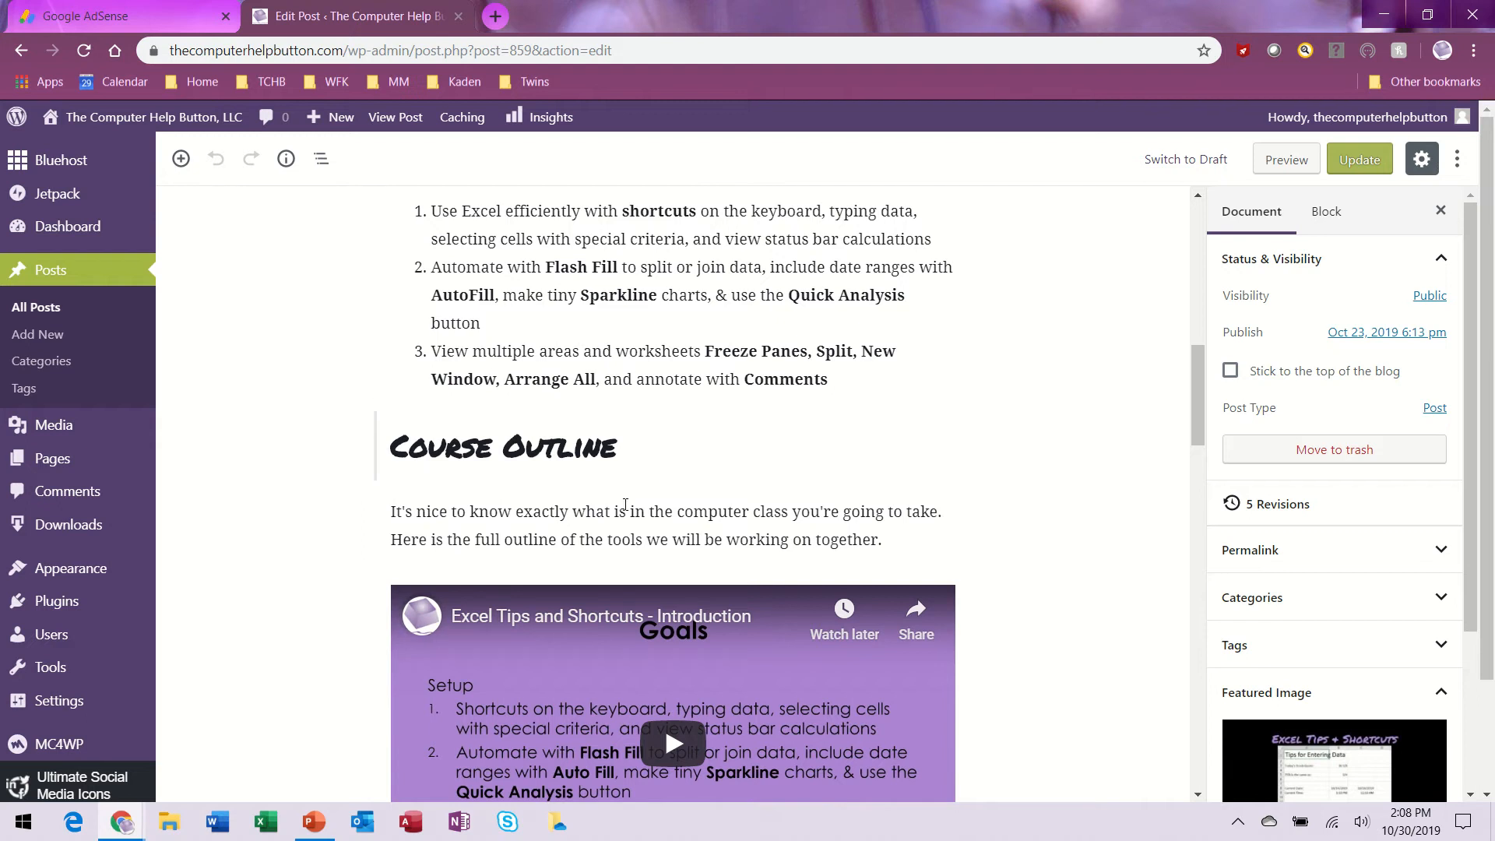
scroll(578, 483, down, 5)
scroll(582, 558, down, 12)
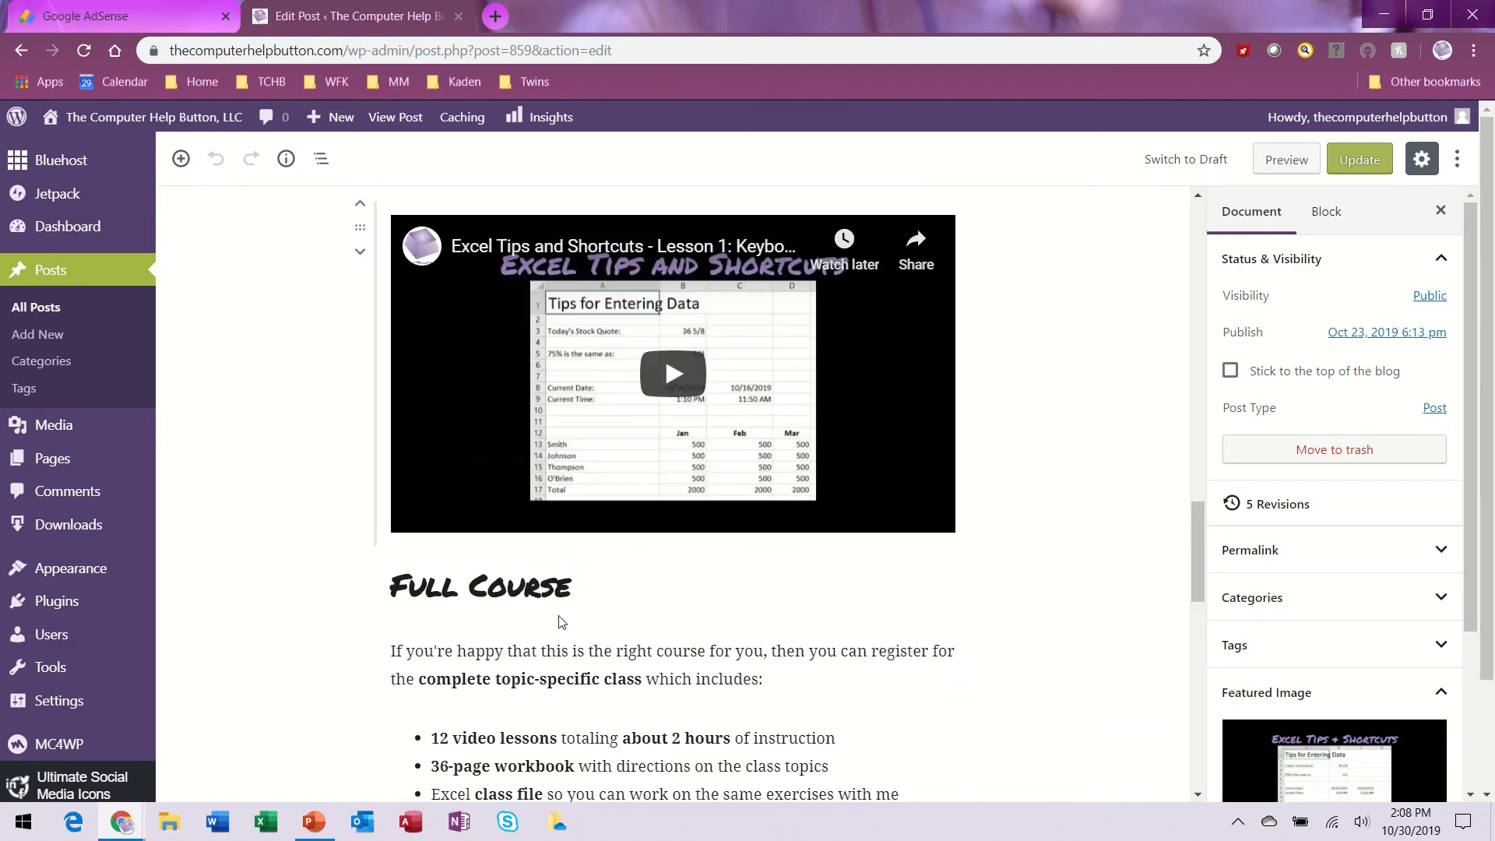
scroll(596, 490, down, 7)
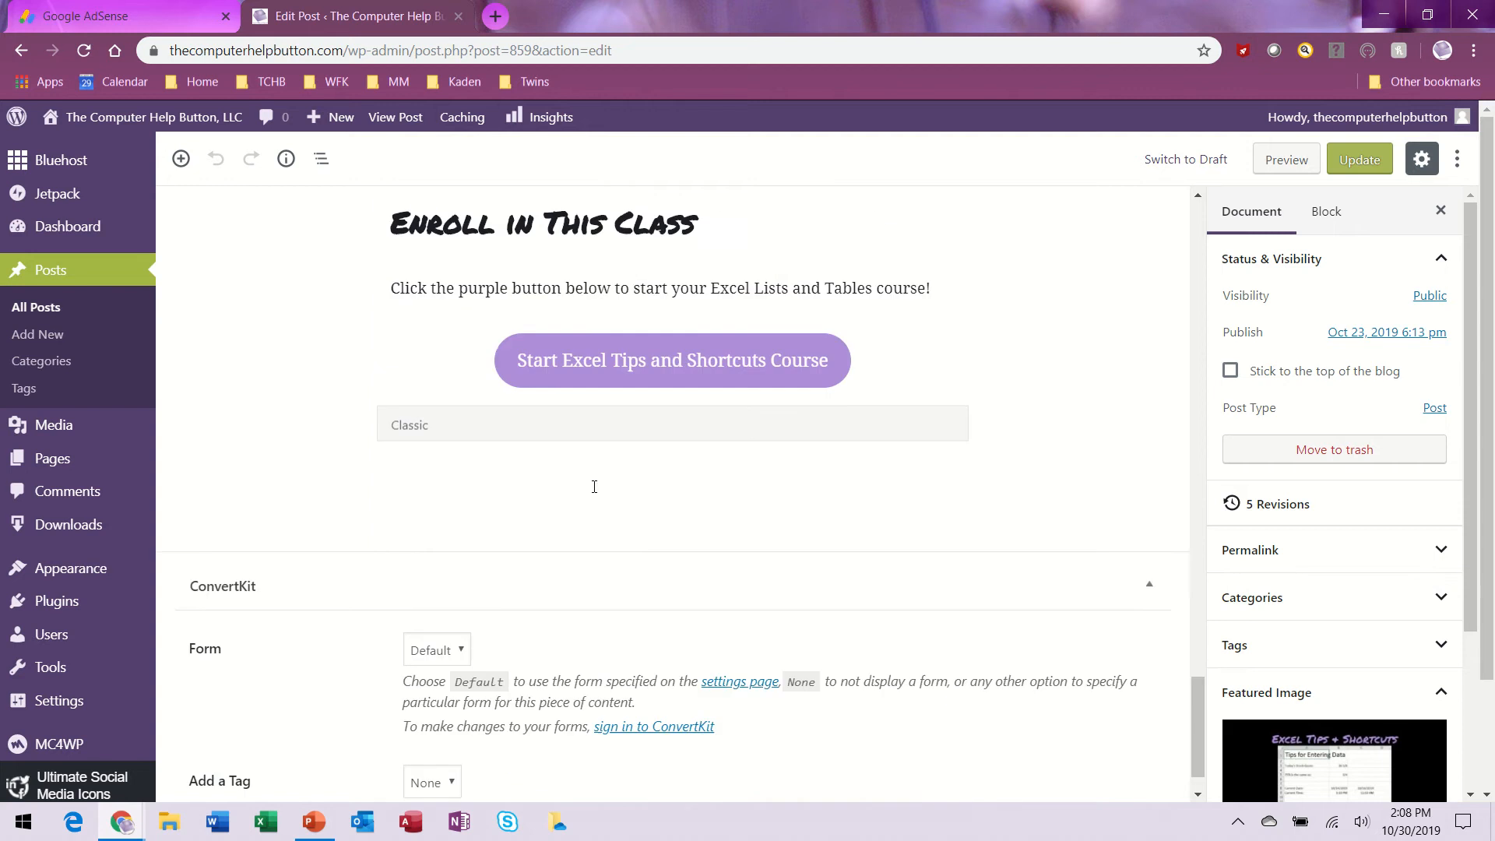
scroll(595, 493, up, 5)
scroll(595, 496, up, 5)
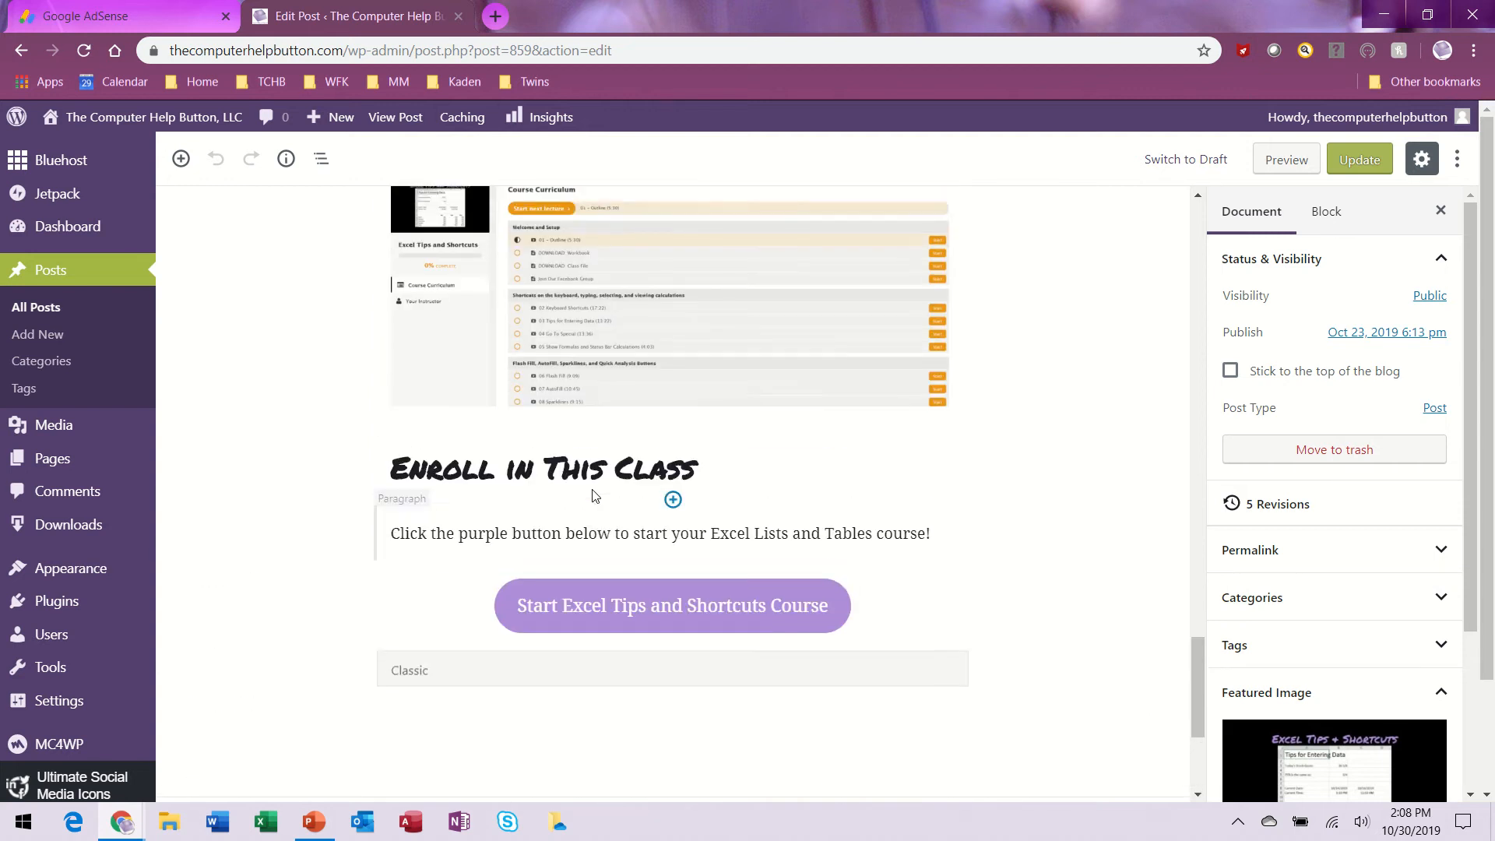
scroll(588, 498, down, 8)
scroll(590, 471, up, 3)
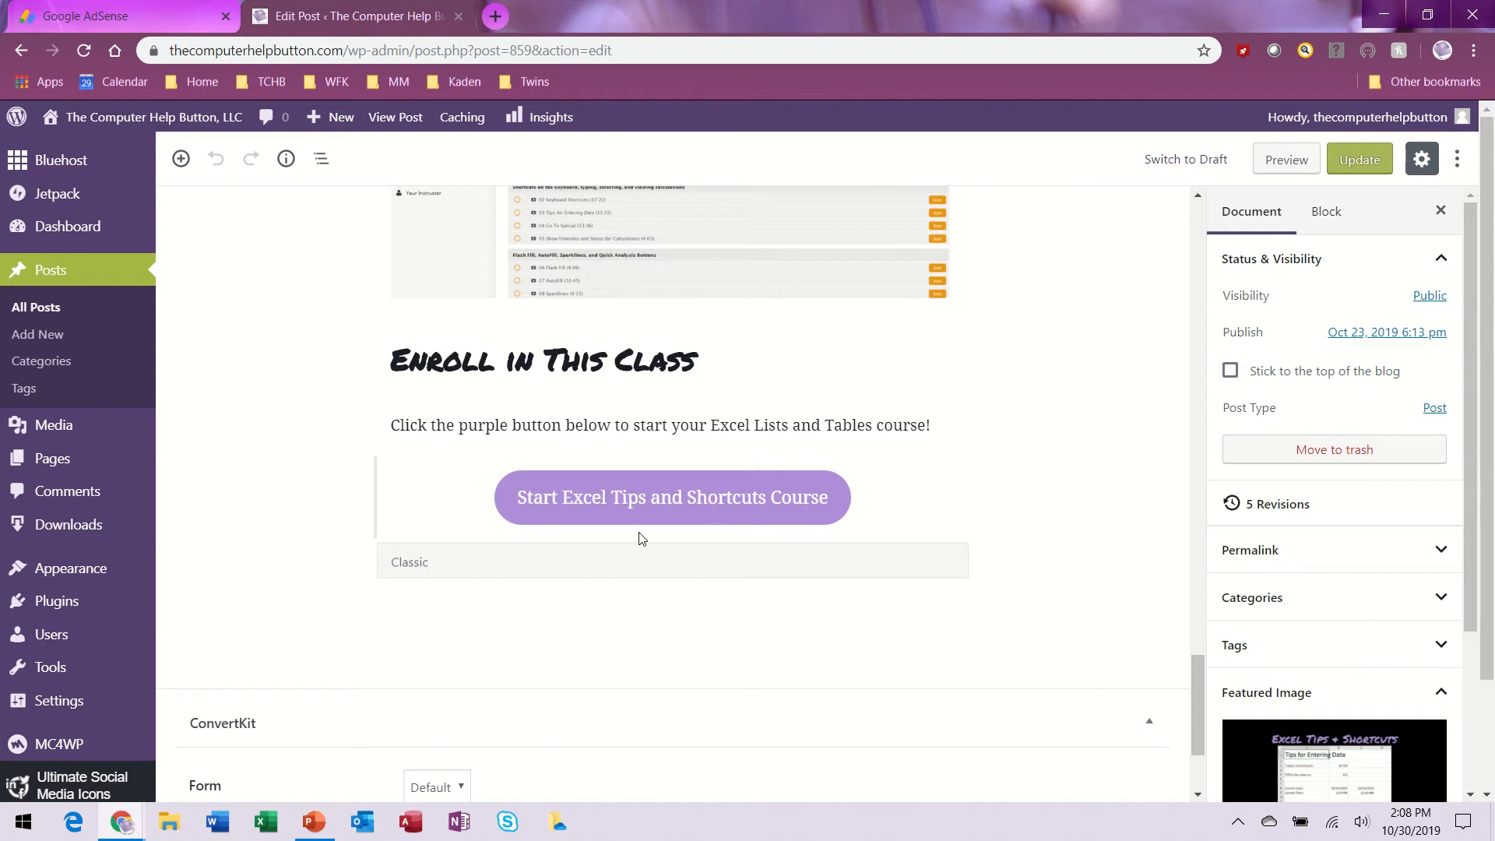
Add a Custom HTML block at the end of the post and paste the AdSense ad code into it.
click(617, 597)
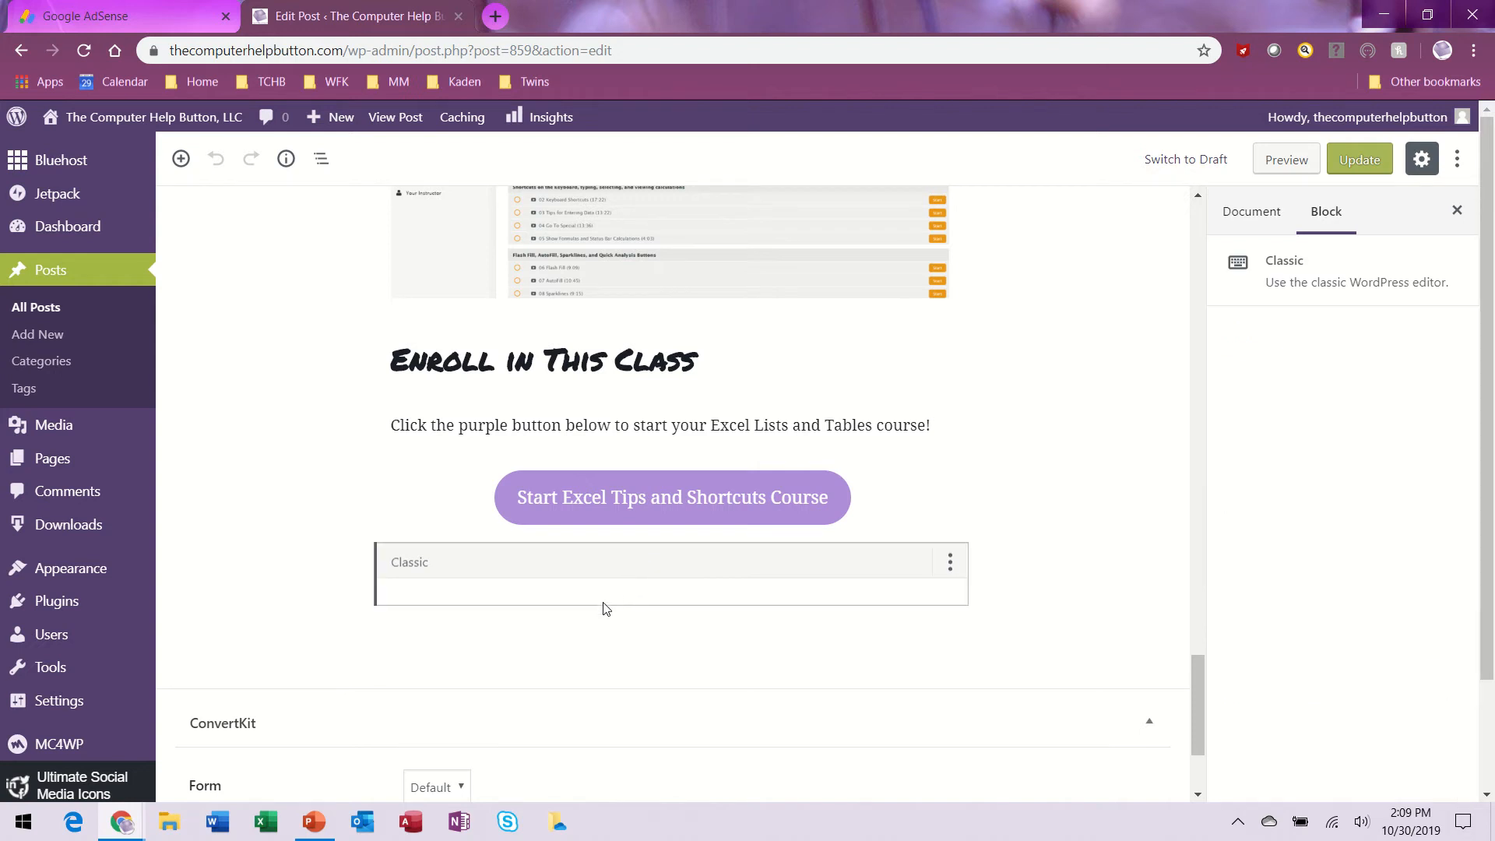
click(560, 598)
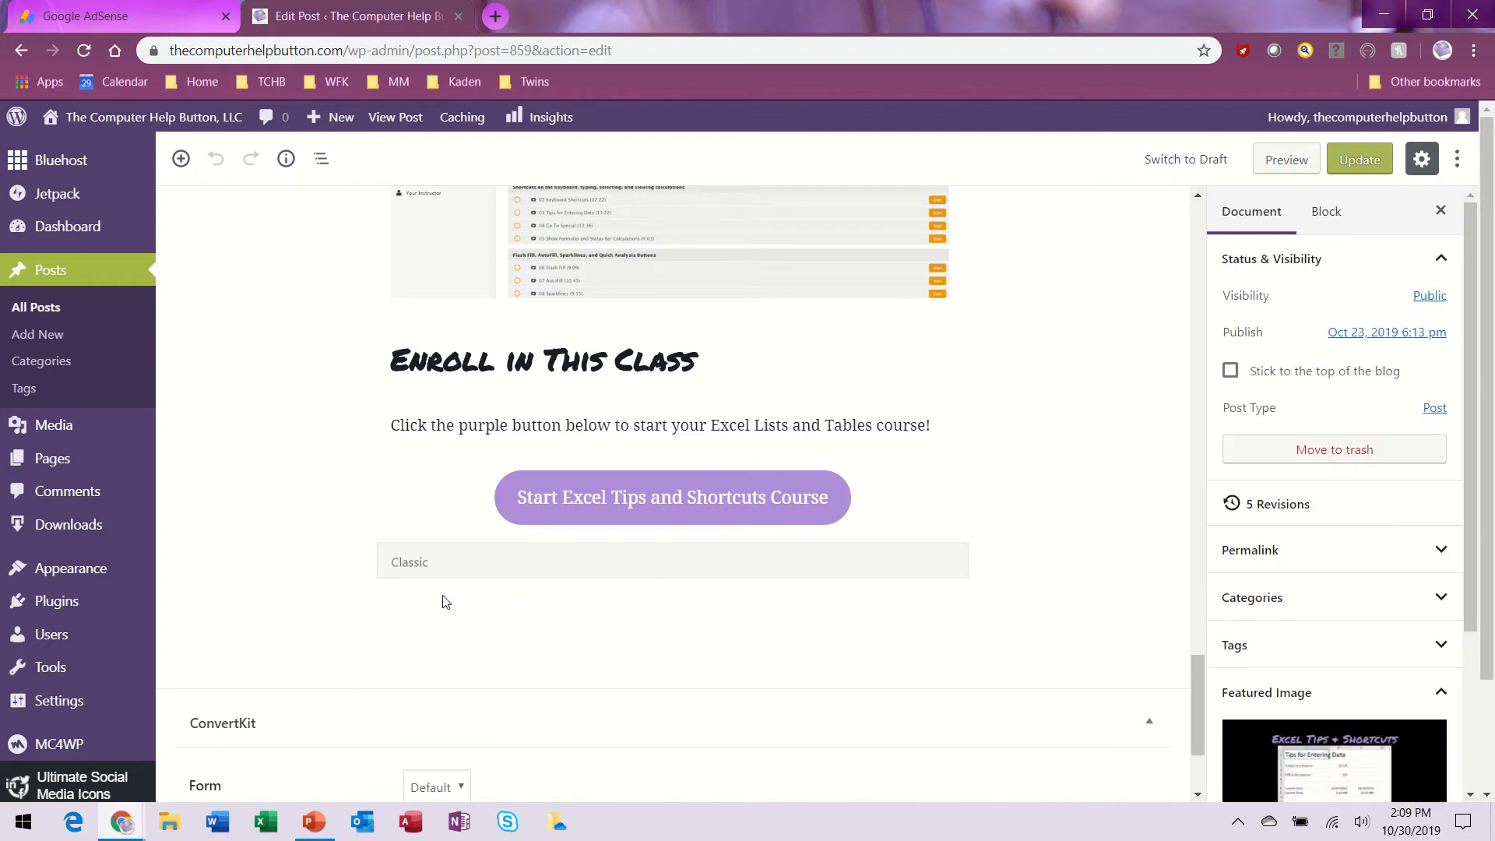
click(181, 158)
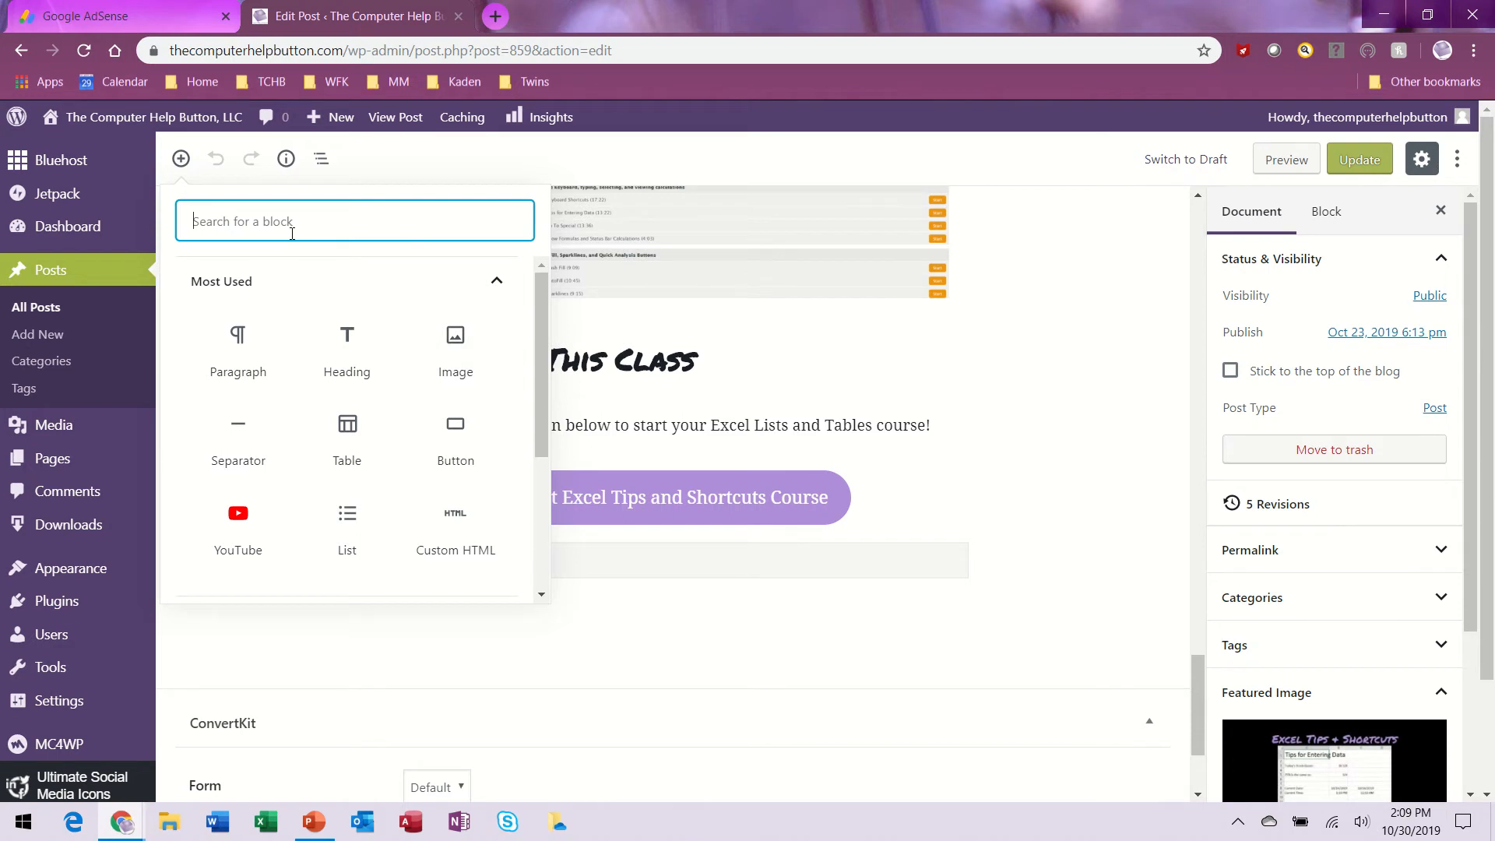
text(html)
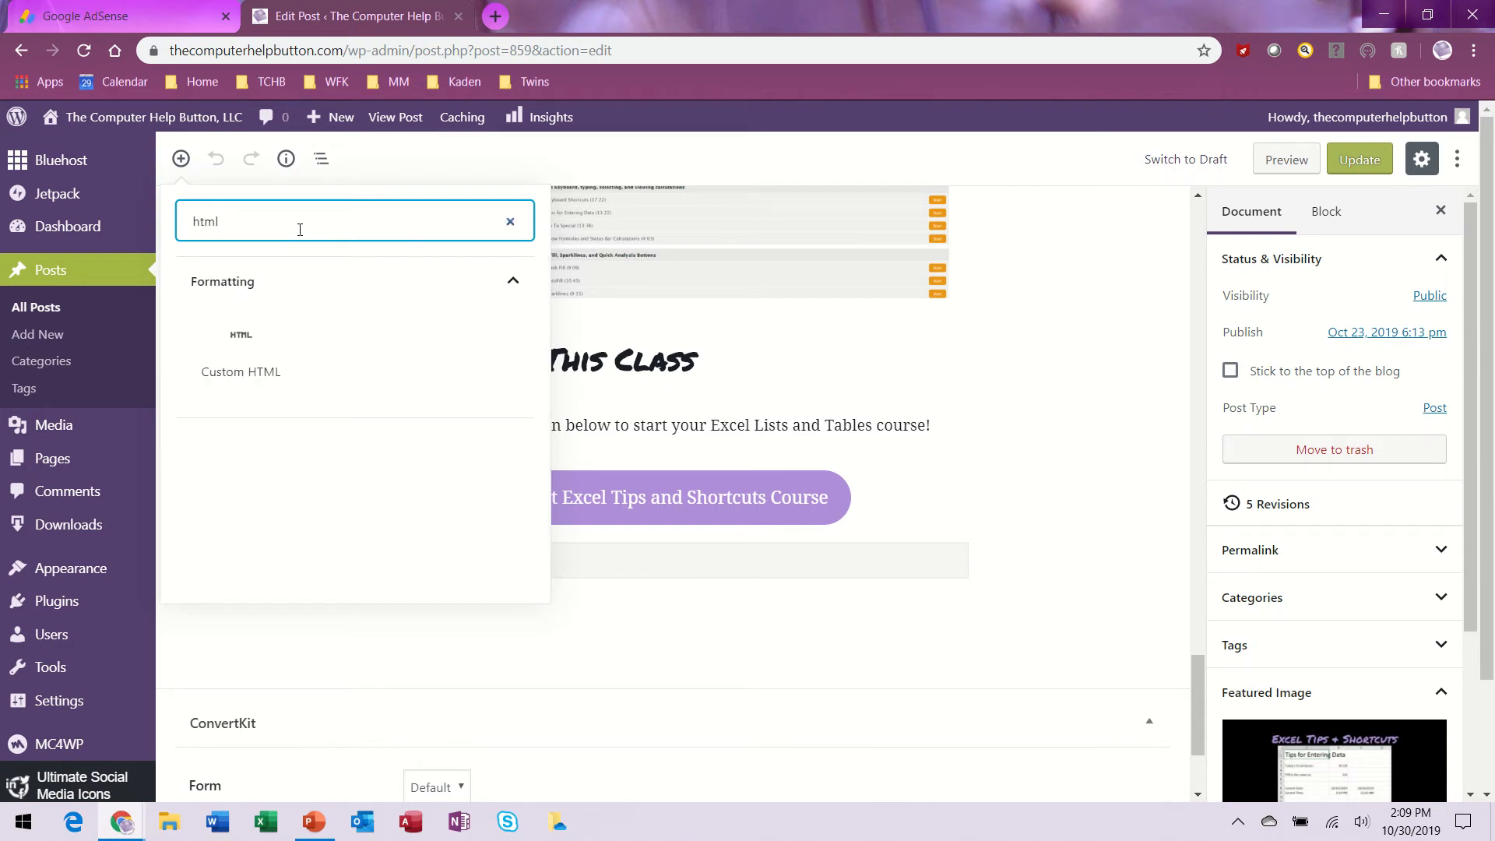
click(260, 354)
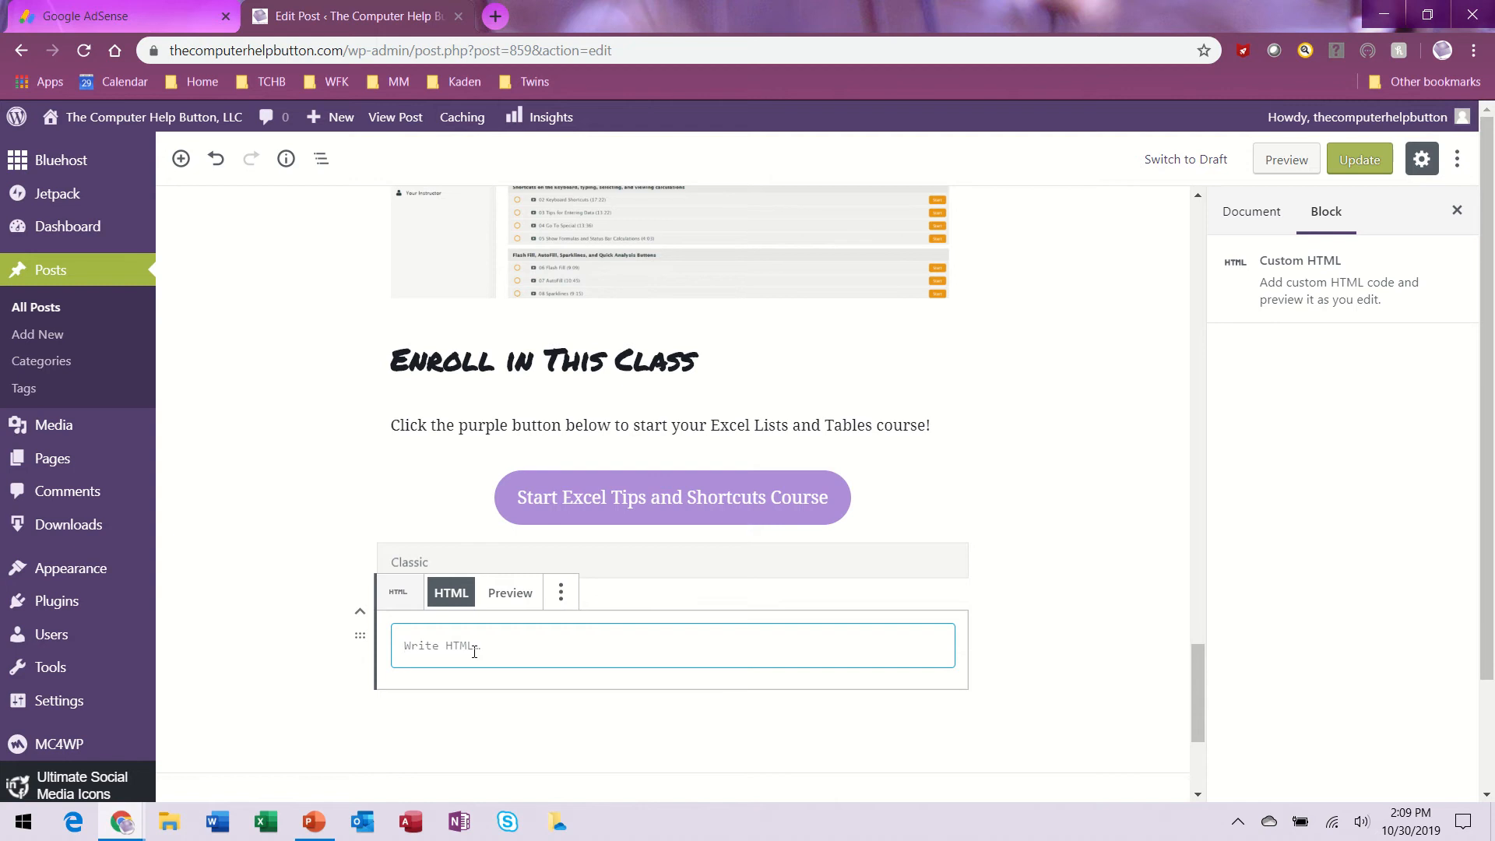
key(ctrl+v)
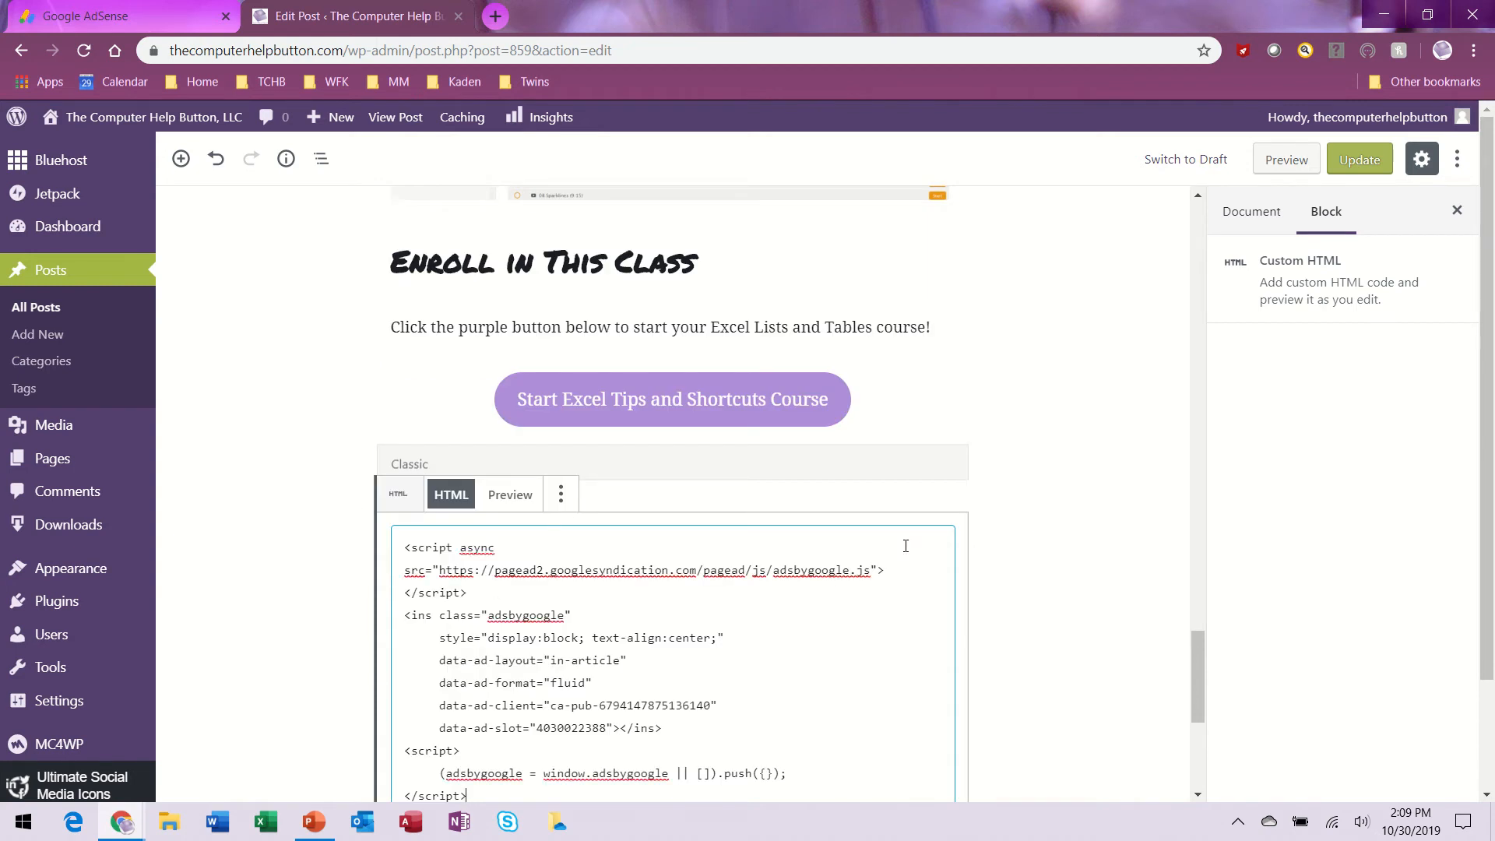
Preview the Custom HTML block that holds the ad code.
click(991, 534)
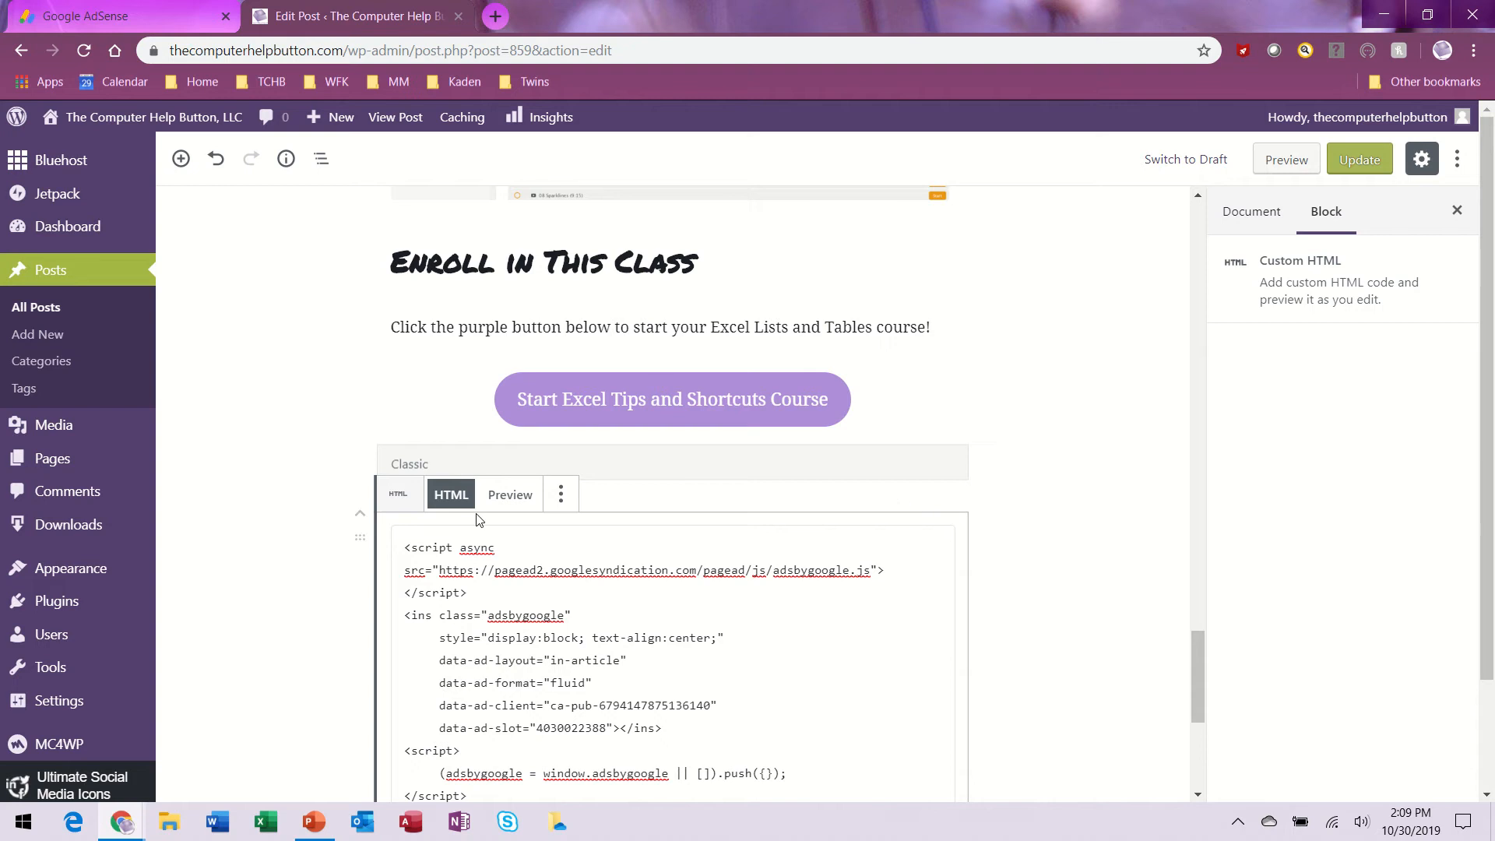
click(503, 498)
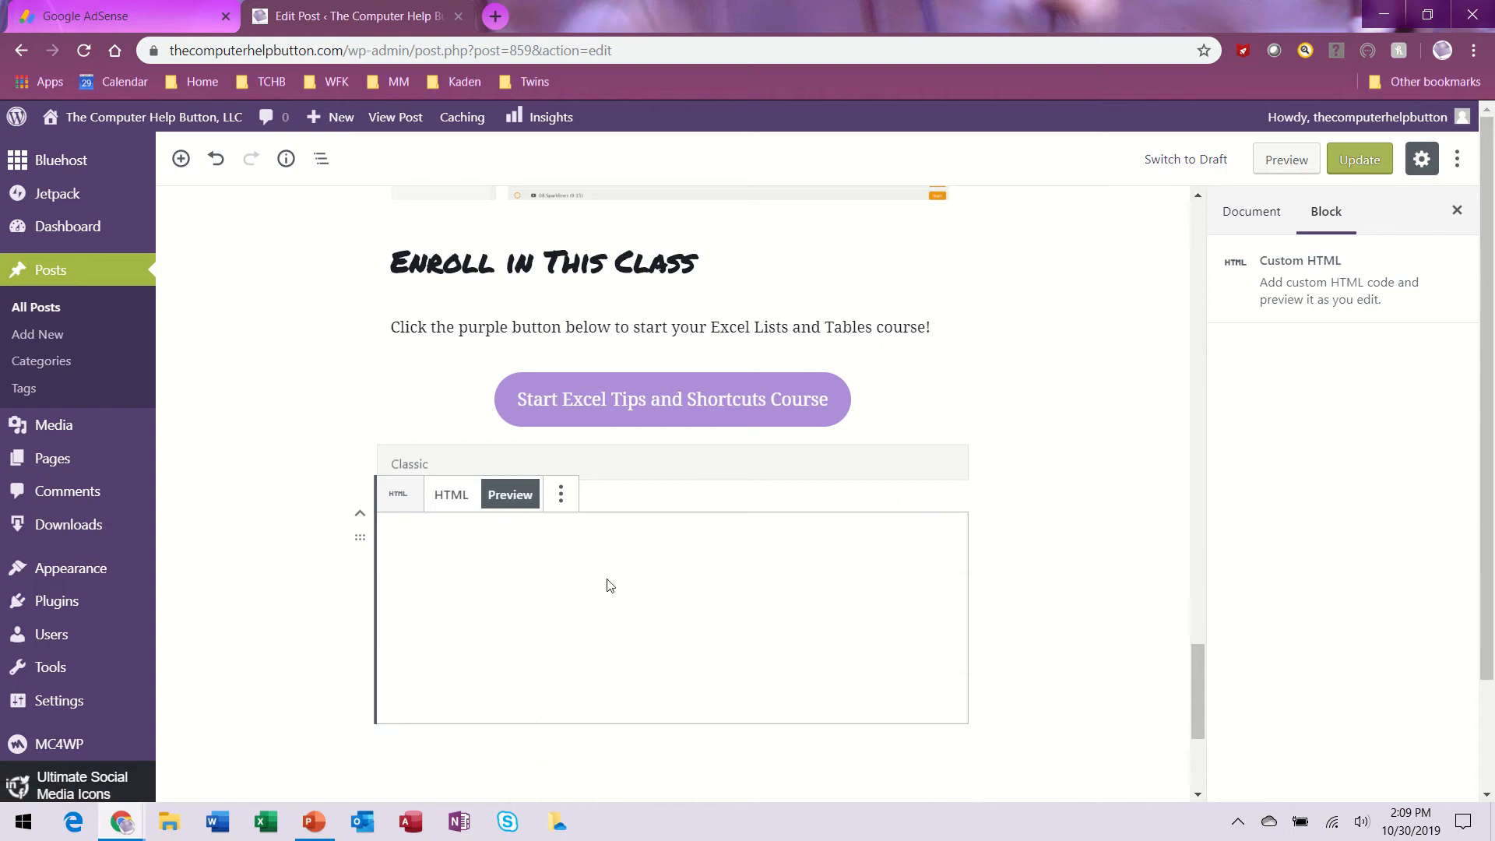
click(1014, 511)
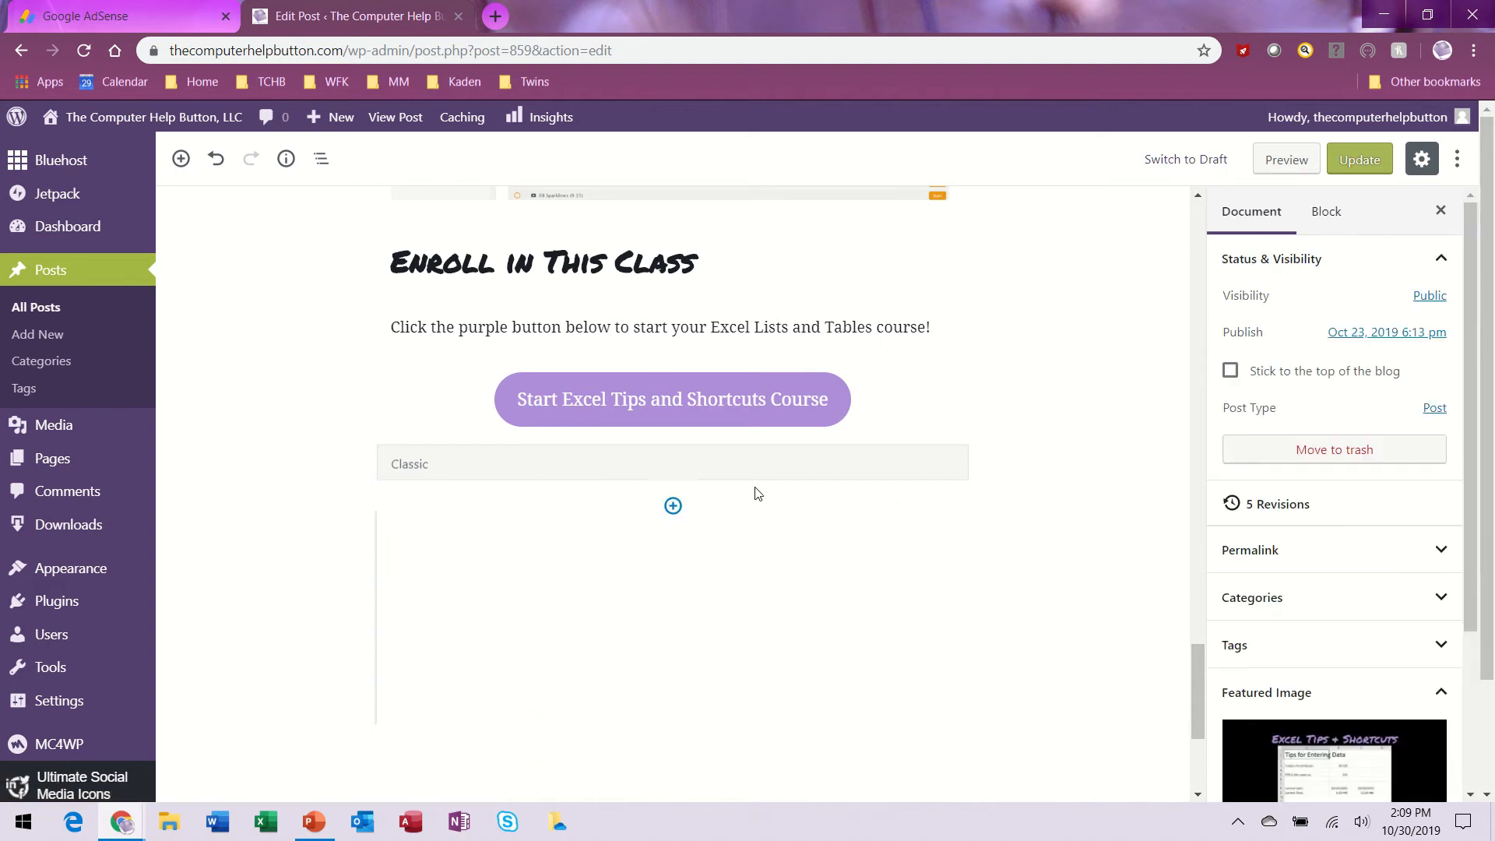
Remove the empty Classic block between the "Start Excel Tips and Shortcuts Course" button and the ad block.
click(681, 471)
click(952, 464)
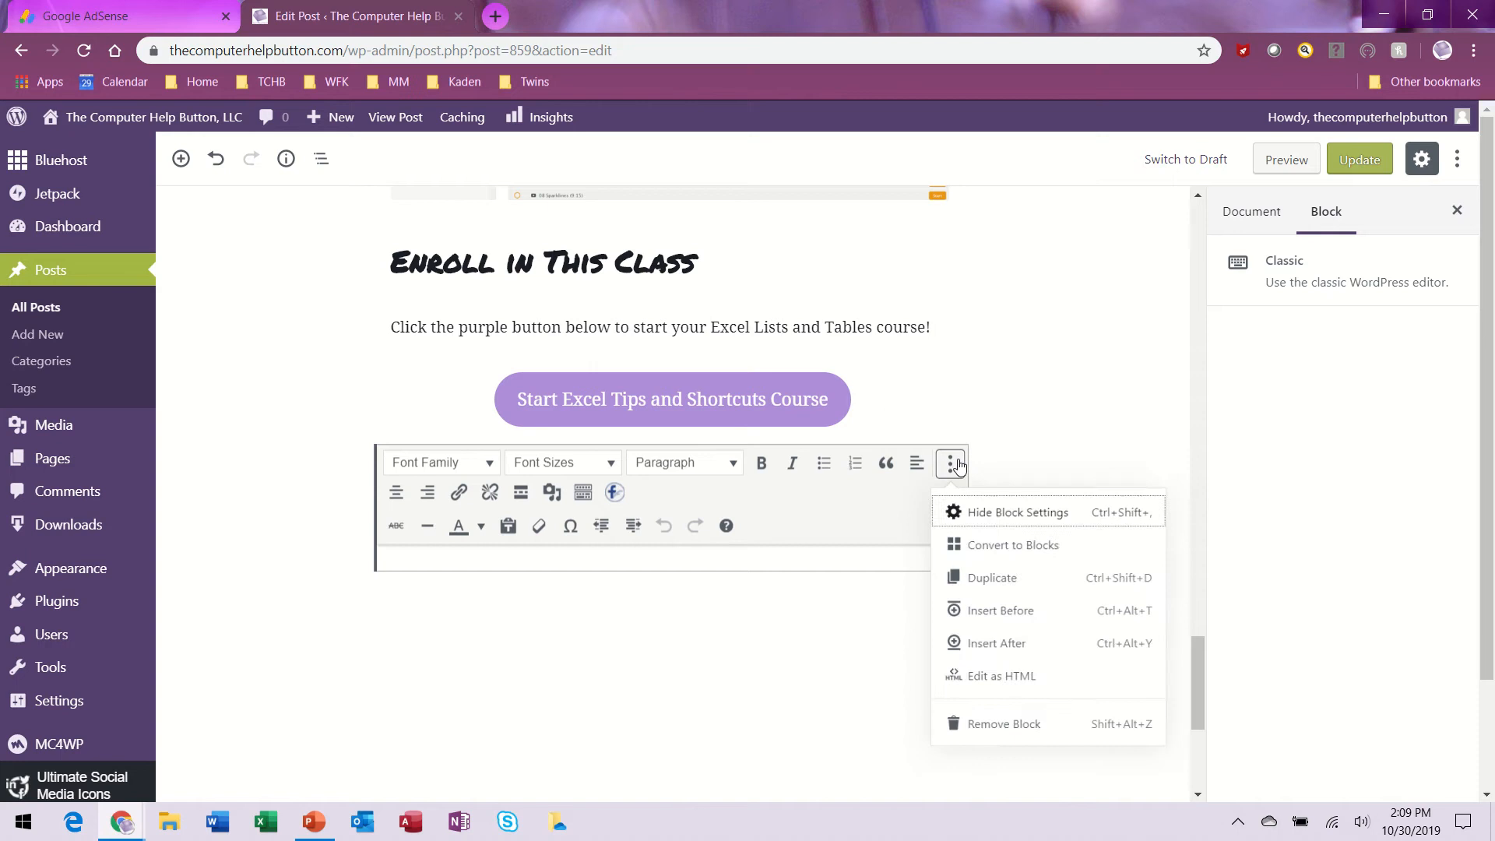
click(1008, 727)
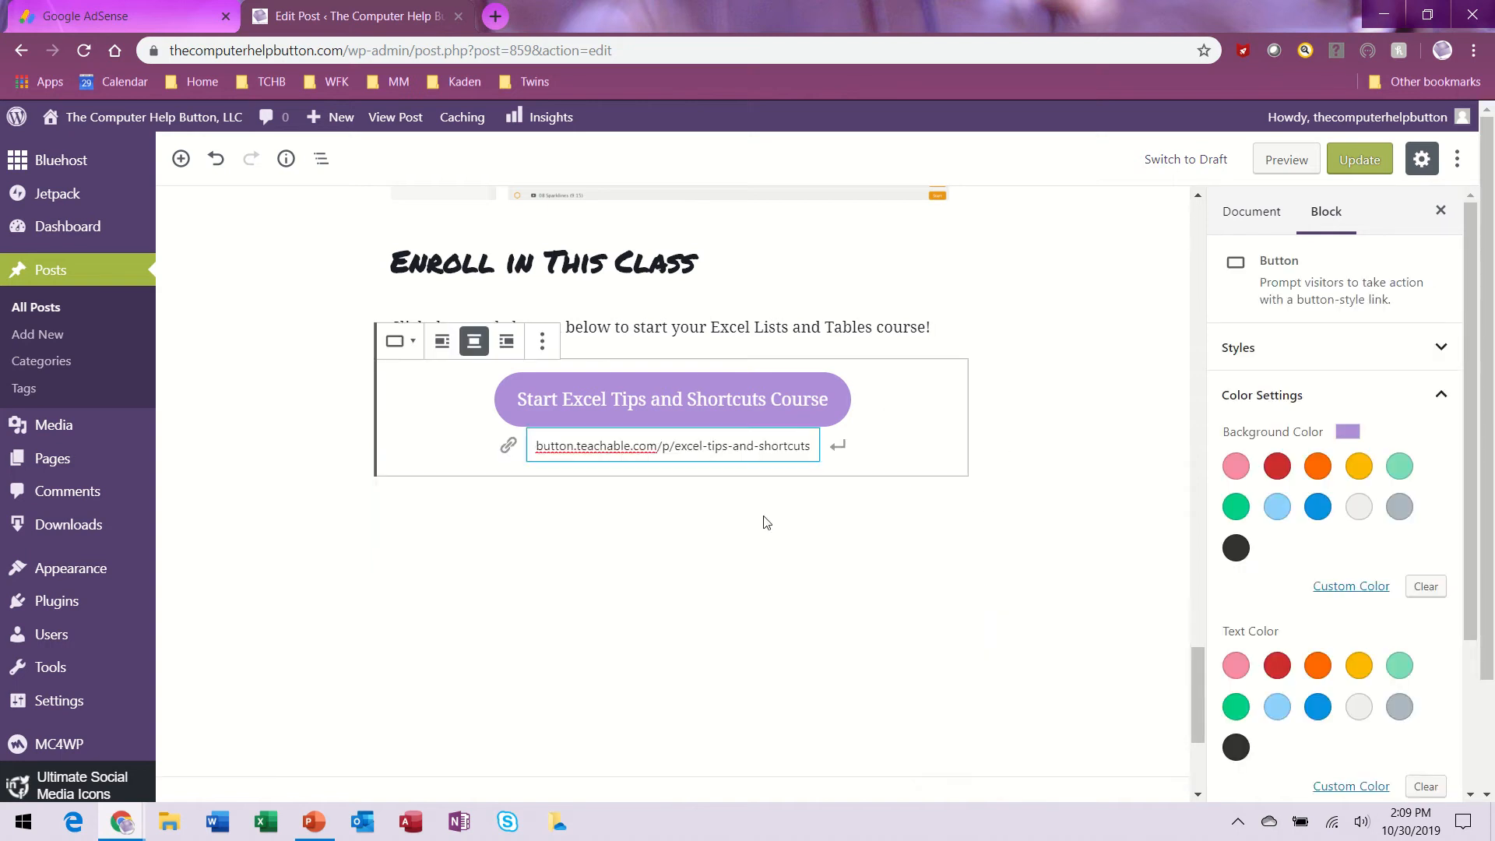
click(688, 592)
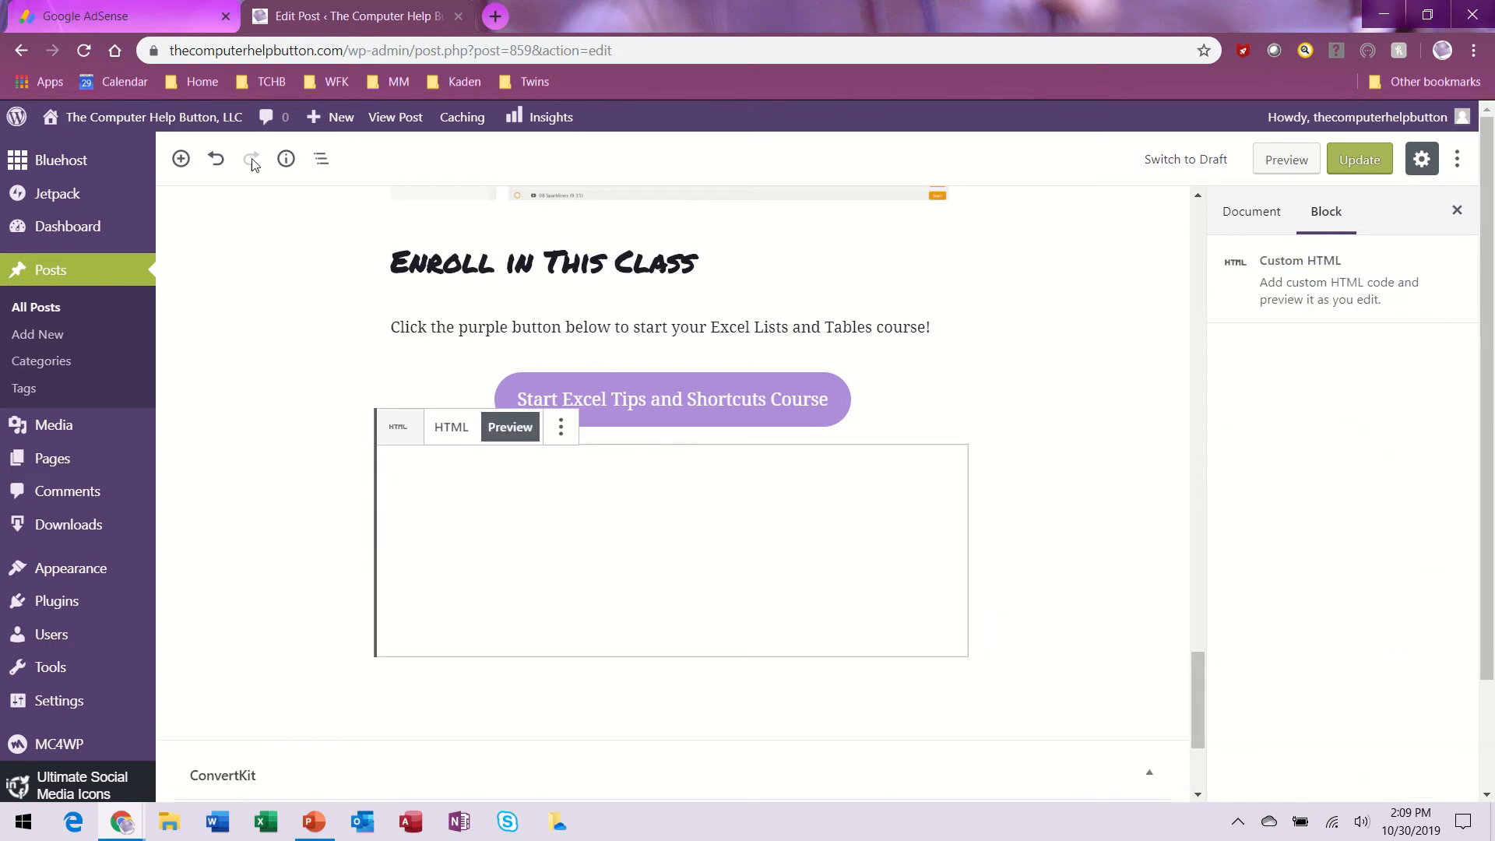
Insert a Separator block between the "Start Excel Tips and Shortcuts Course" button and the Custom HTML block.
click(895, 390)
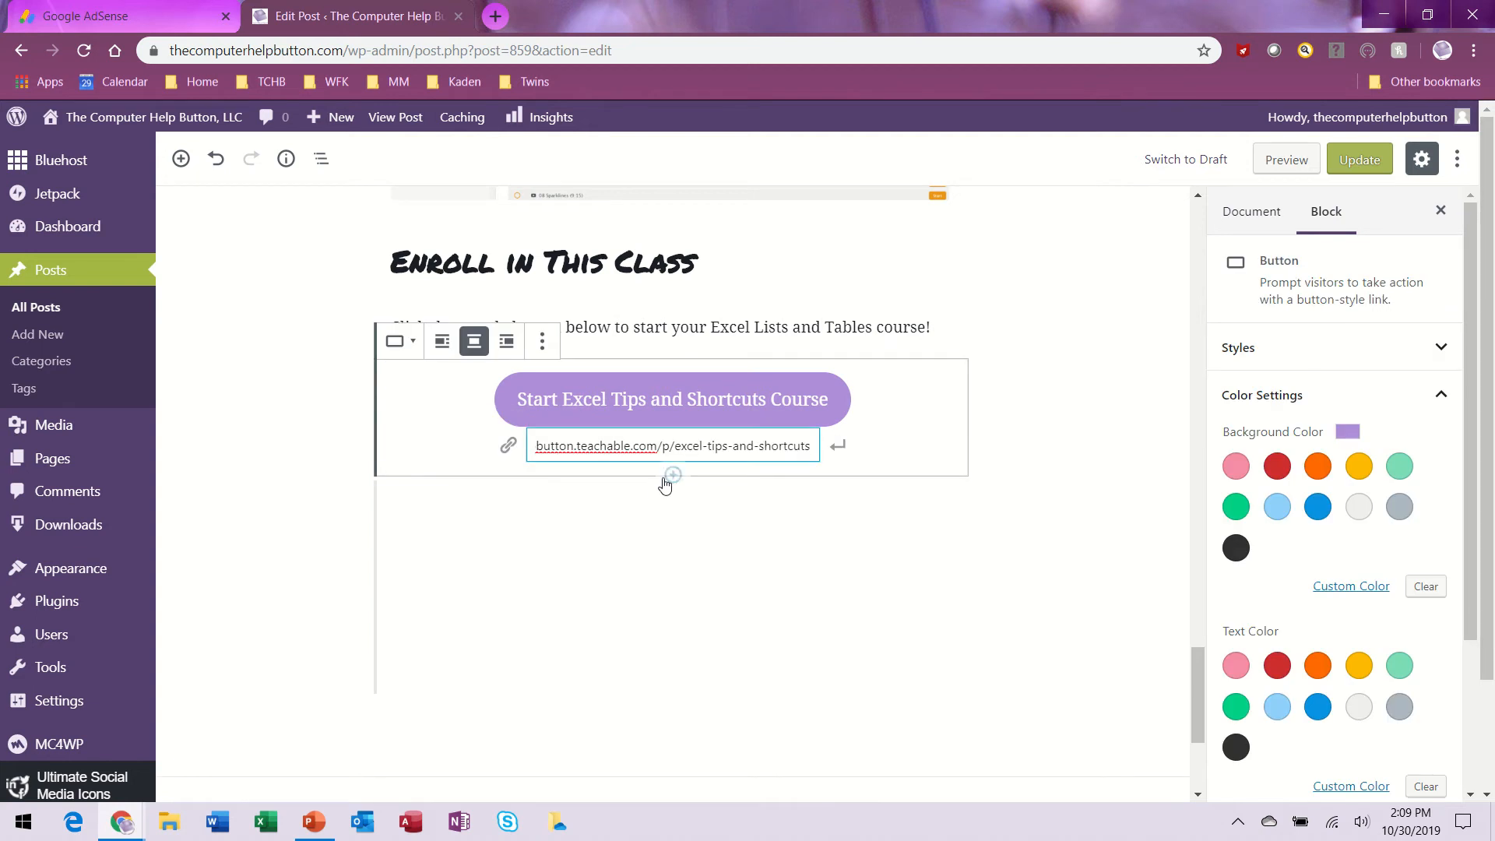
click(673, 476)
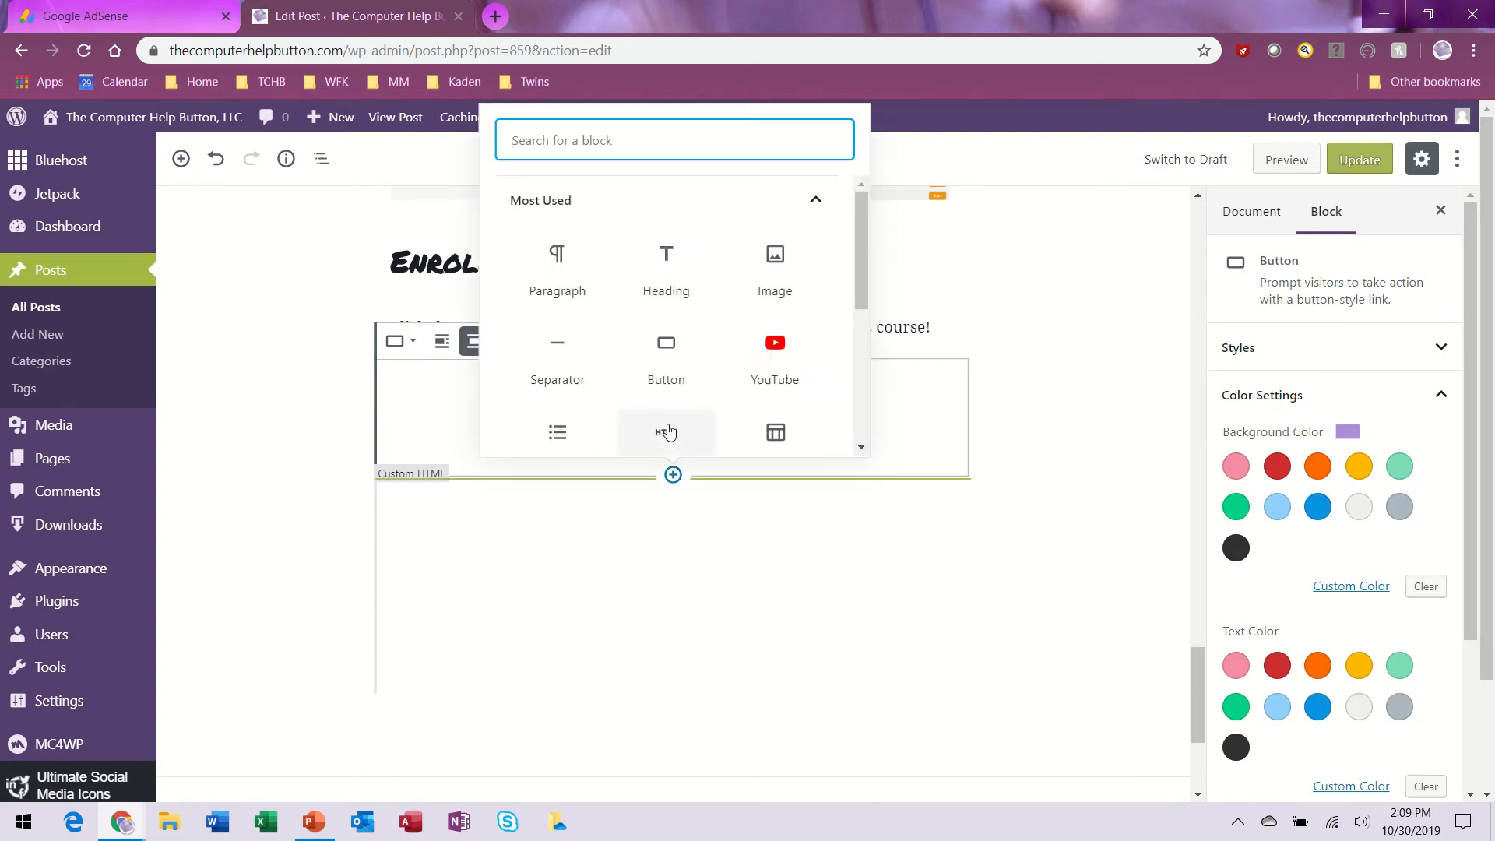
click(556, 367)
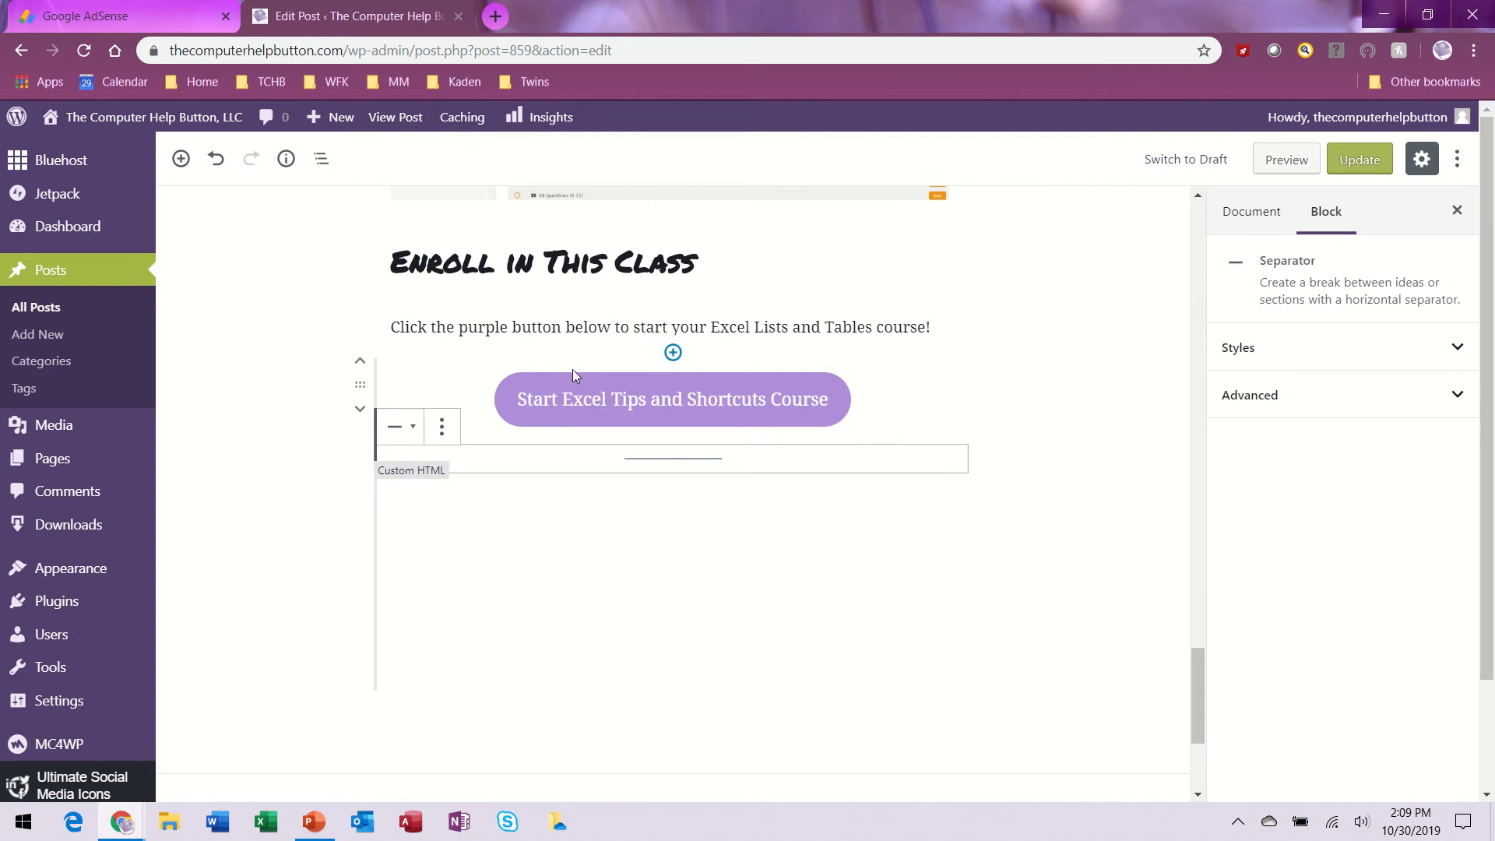
click(1012, 449)
Review the ad block and the rest of the post for ad placement, ending at the post title.
click(714, 575)
scroll(718, 582, down, 3)
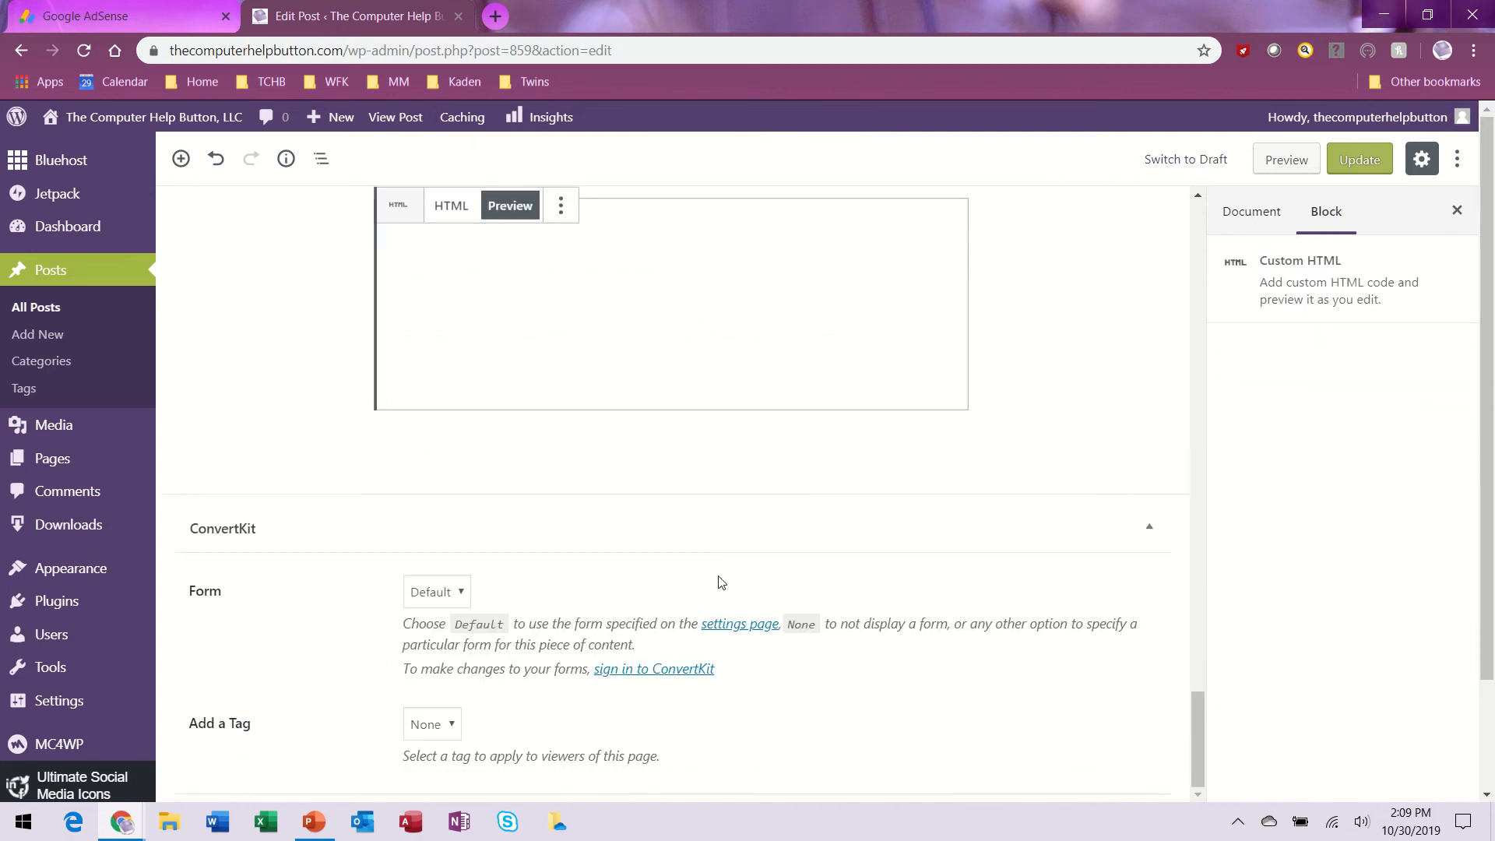
scroll(718, 581, up, 3)
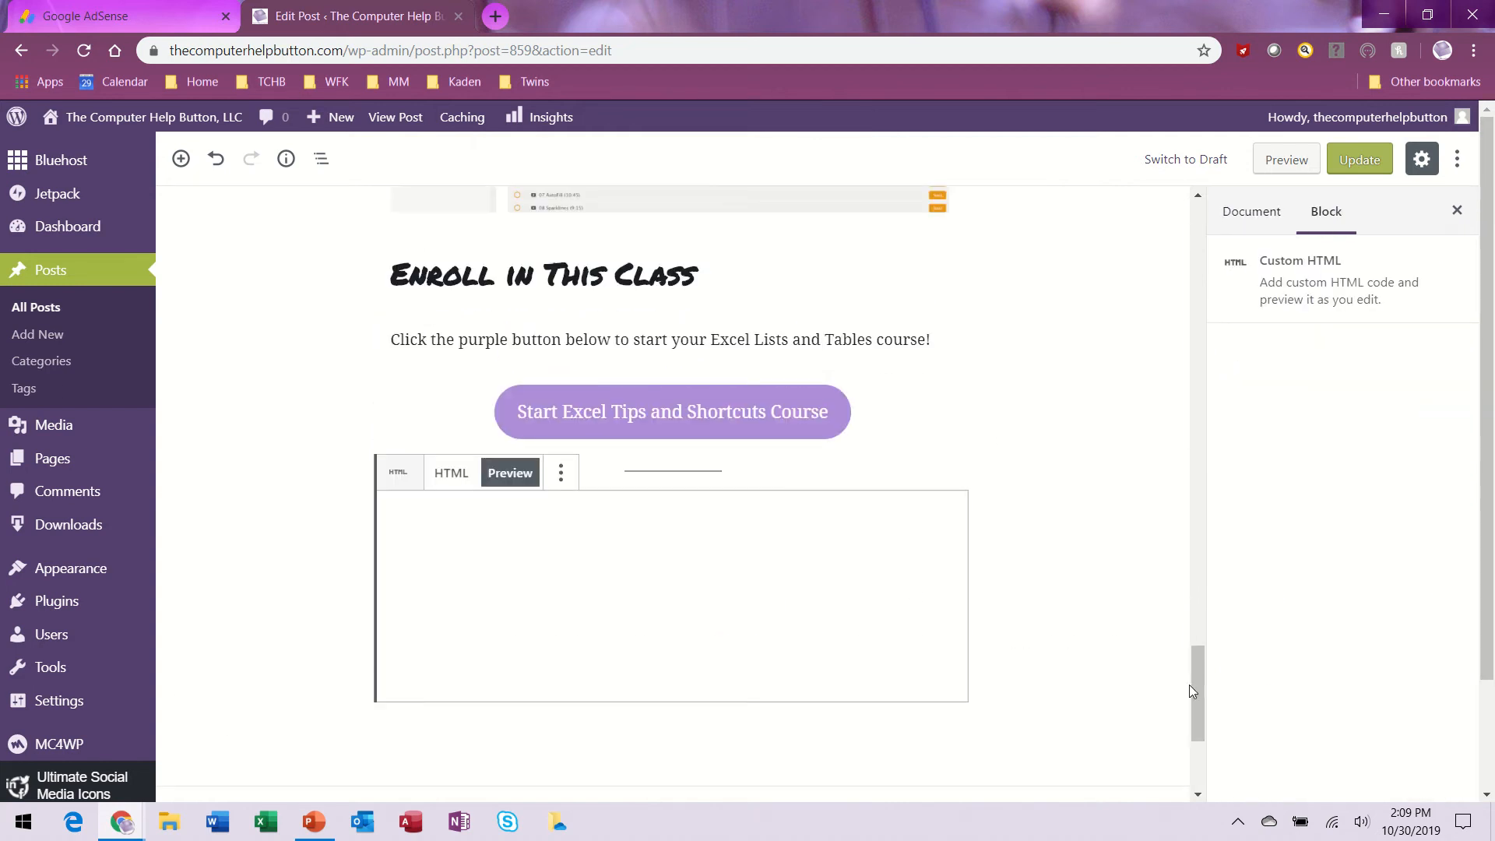
drag(1189, 684, 1221, 219)
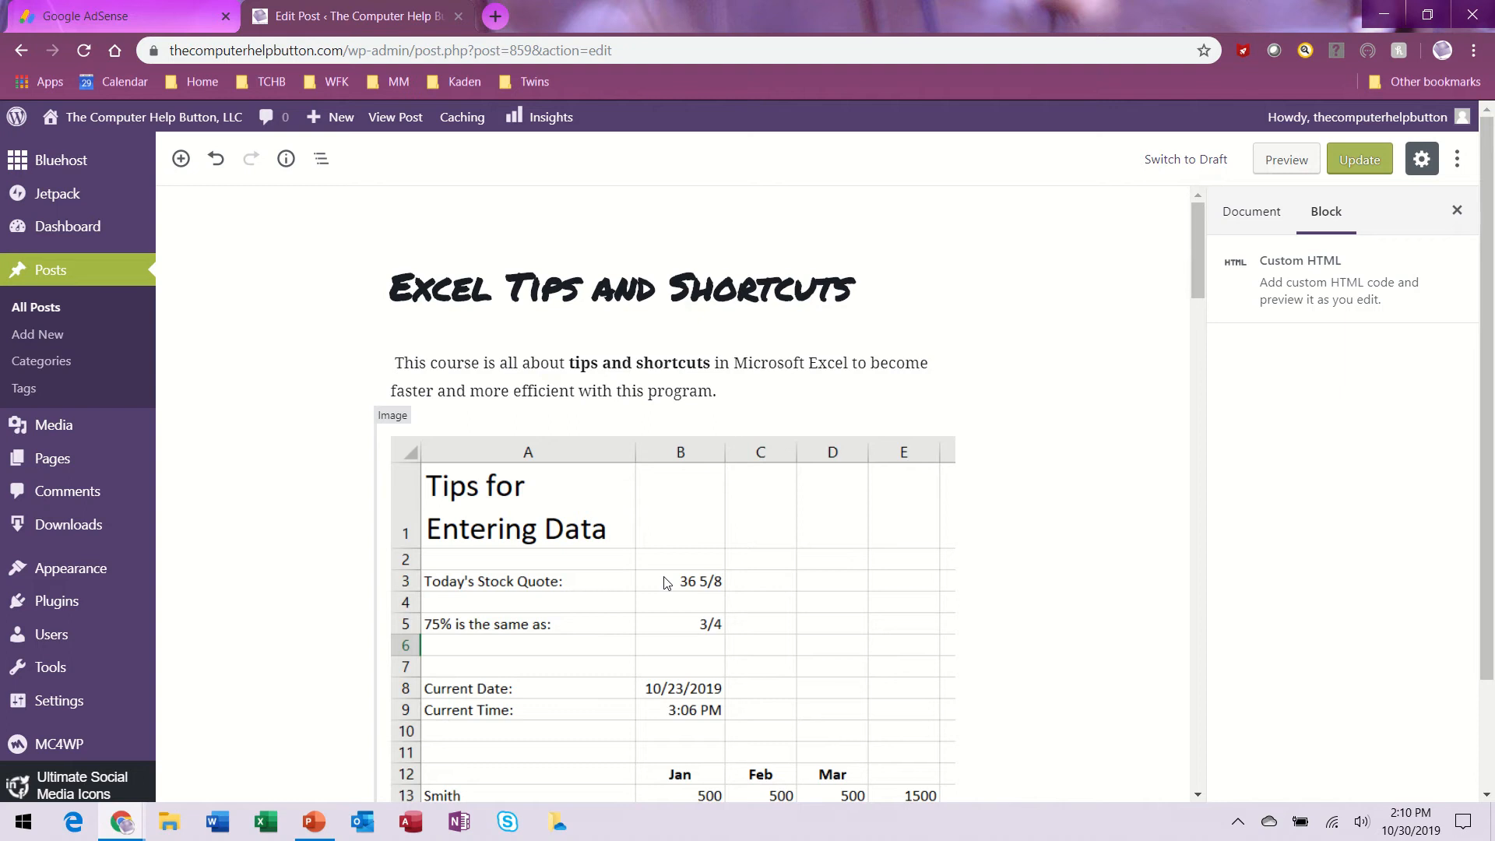
scroll(680, 644, down, 14)
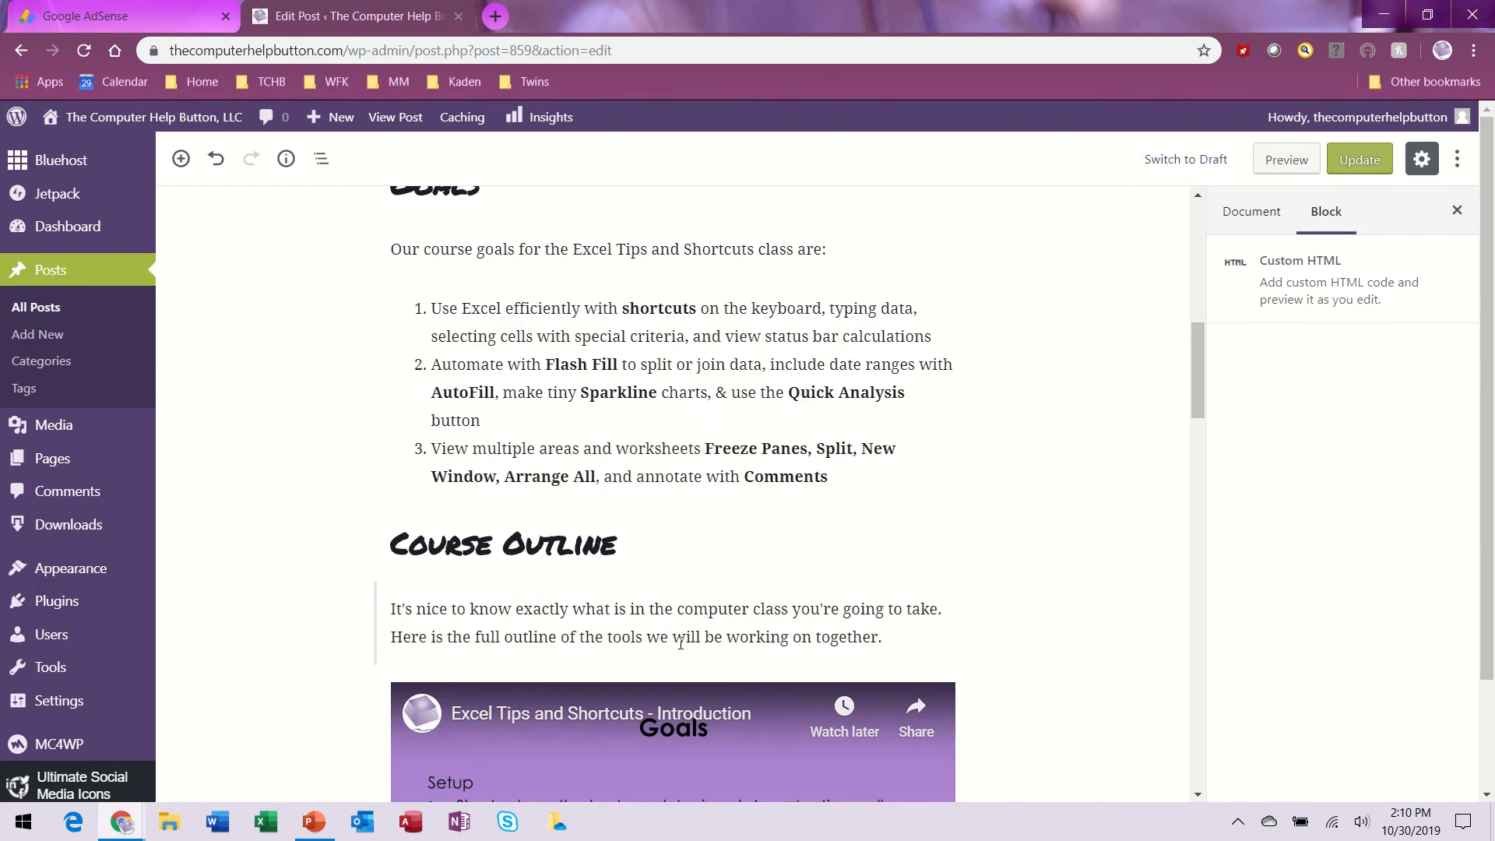
scroll(680, 643, down, 3)
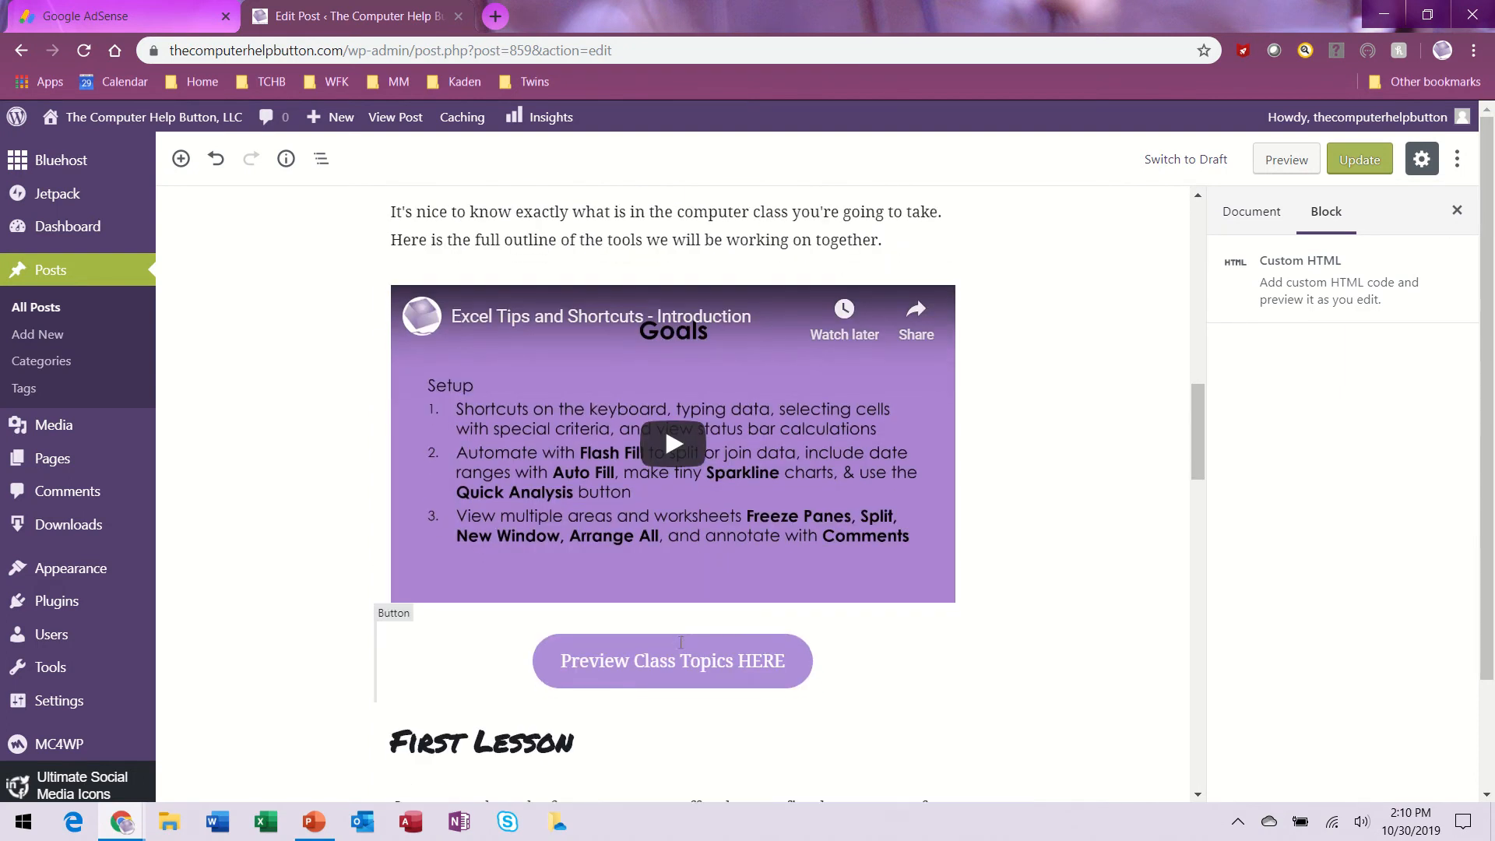
scroll(680, 643, down, 15)
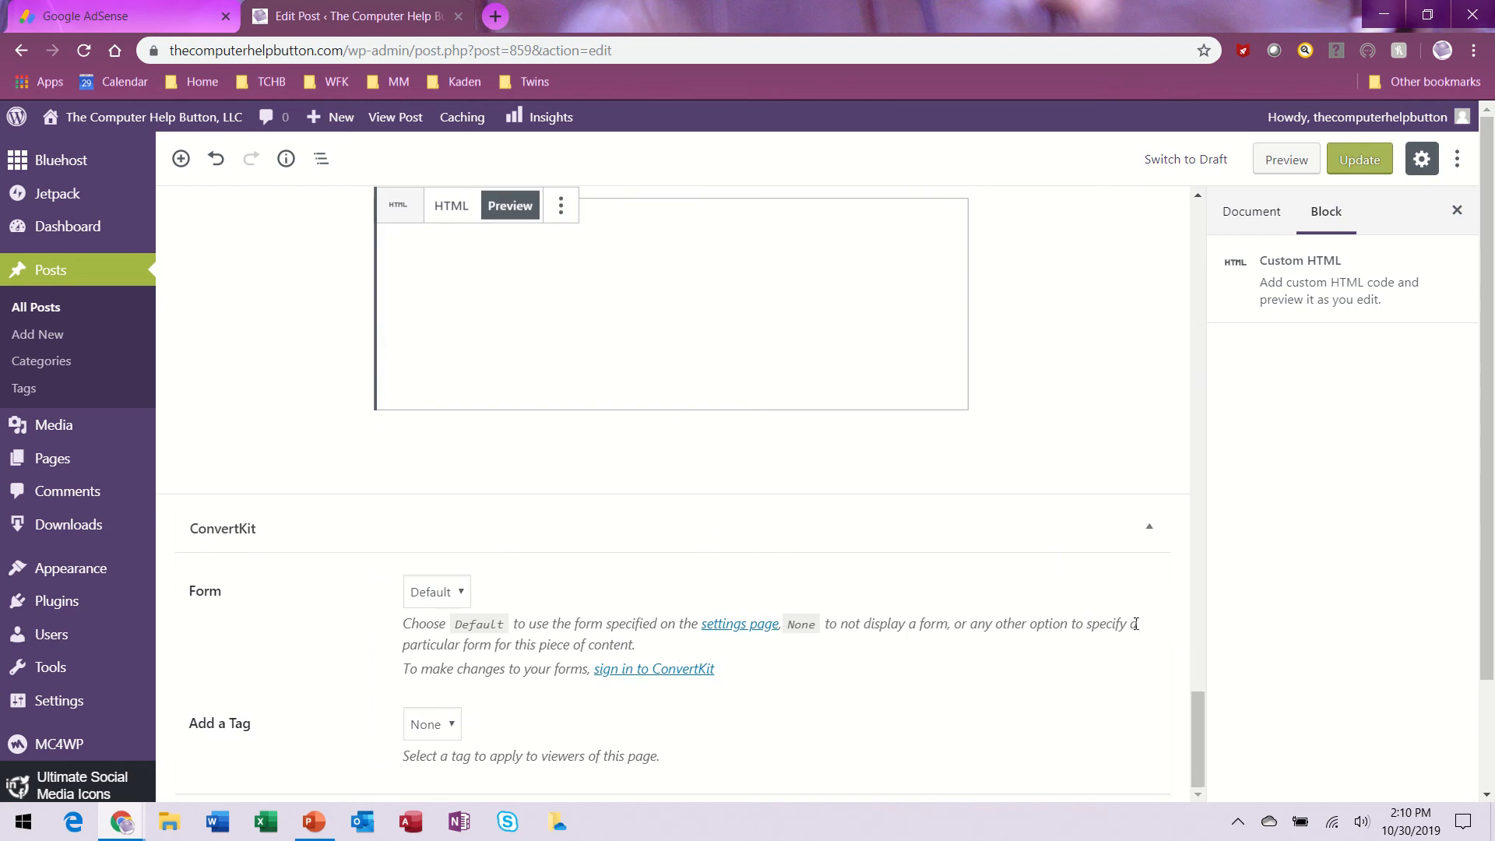
drag(1199, 708, 1212, 236)
click(854, 292)
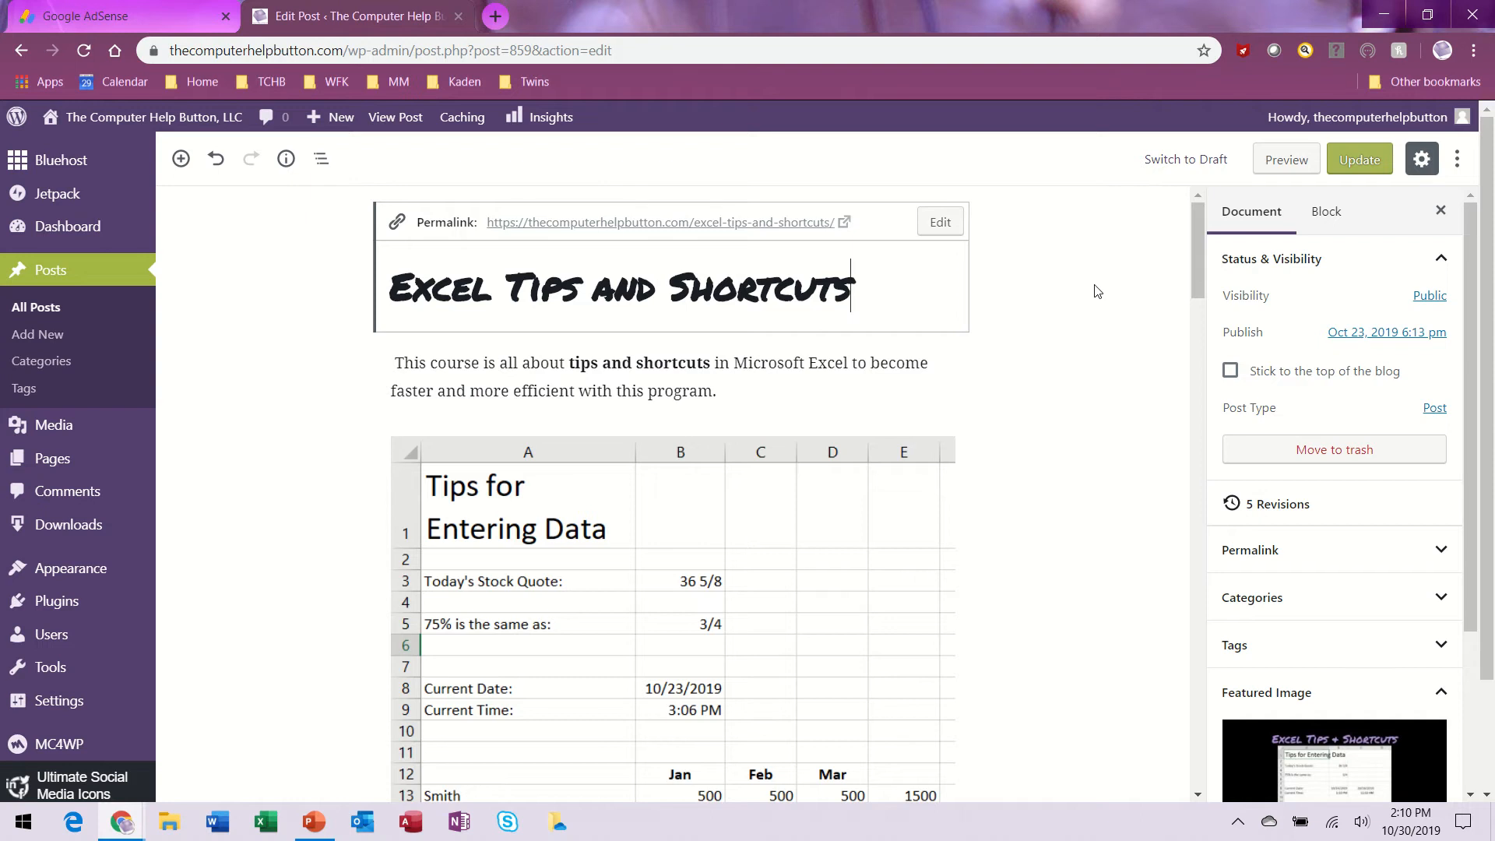
Update the post and open its published page to check the ad beneath the "Start Excel Tips and Shortcuts Course" button.
click(1347, 160)
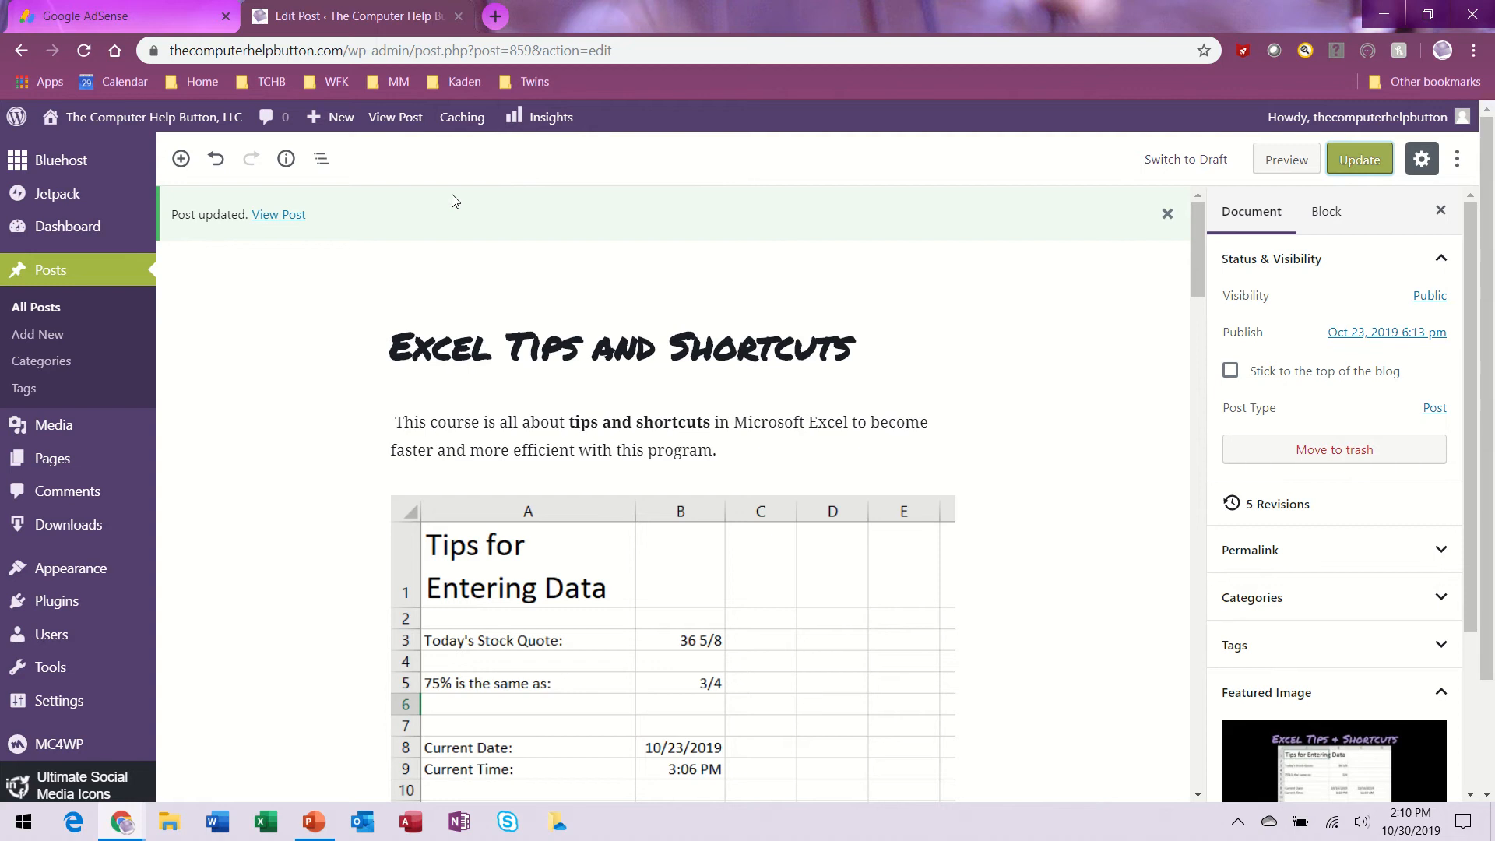
click(395, 121)
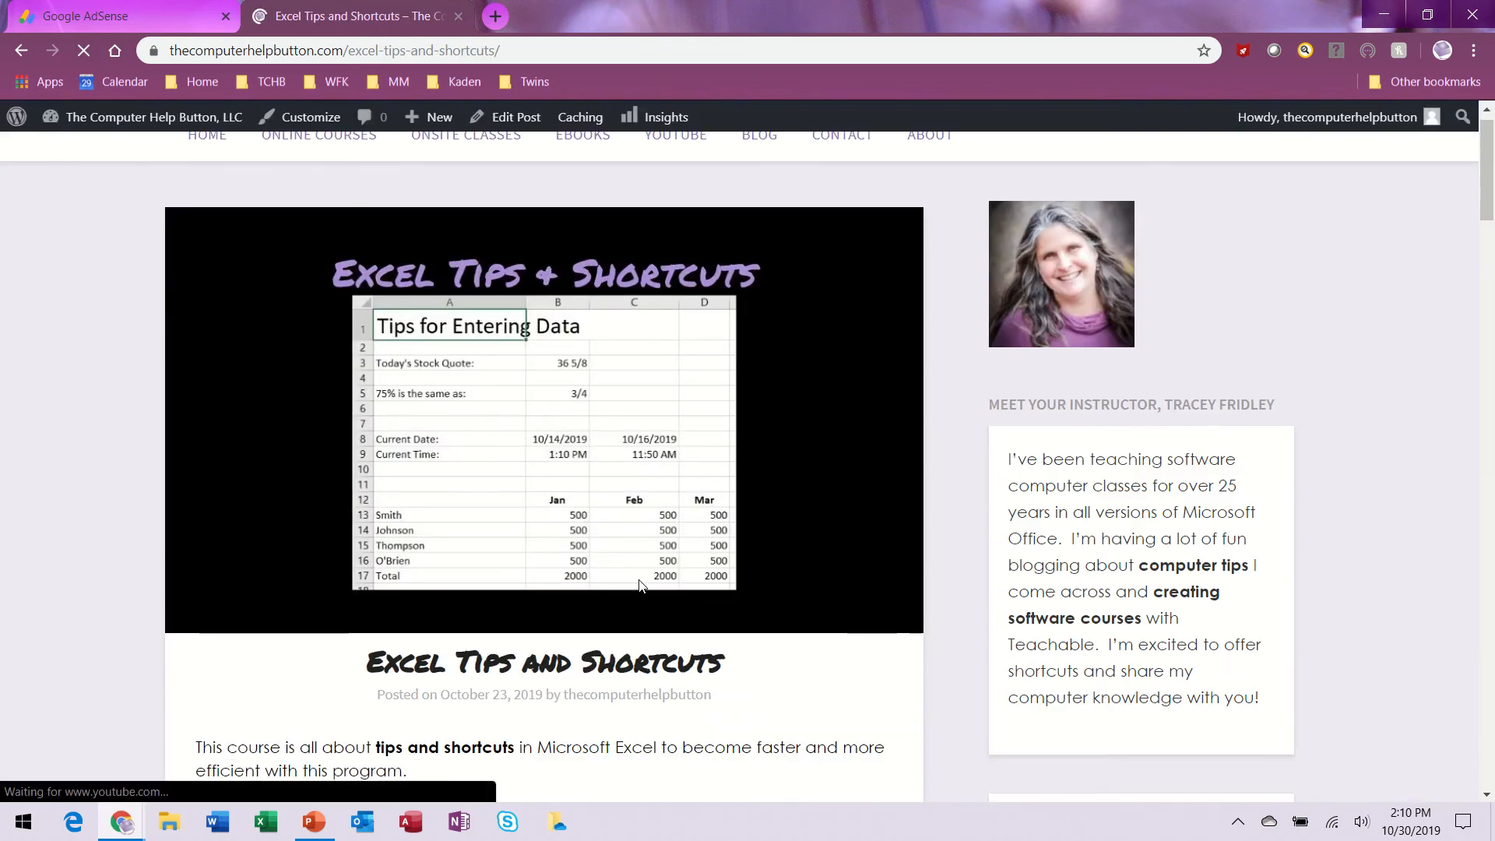
scroll(639, 585, down, 20)
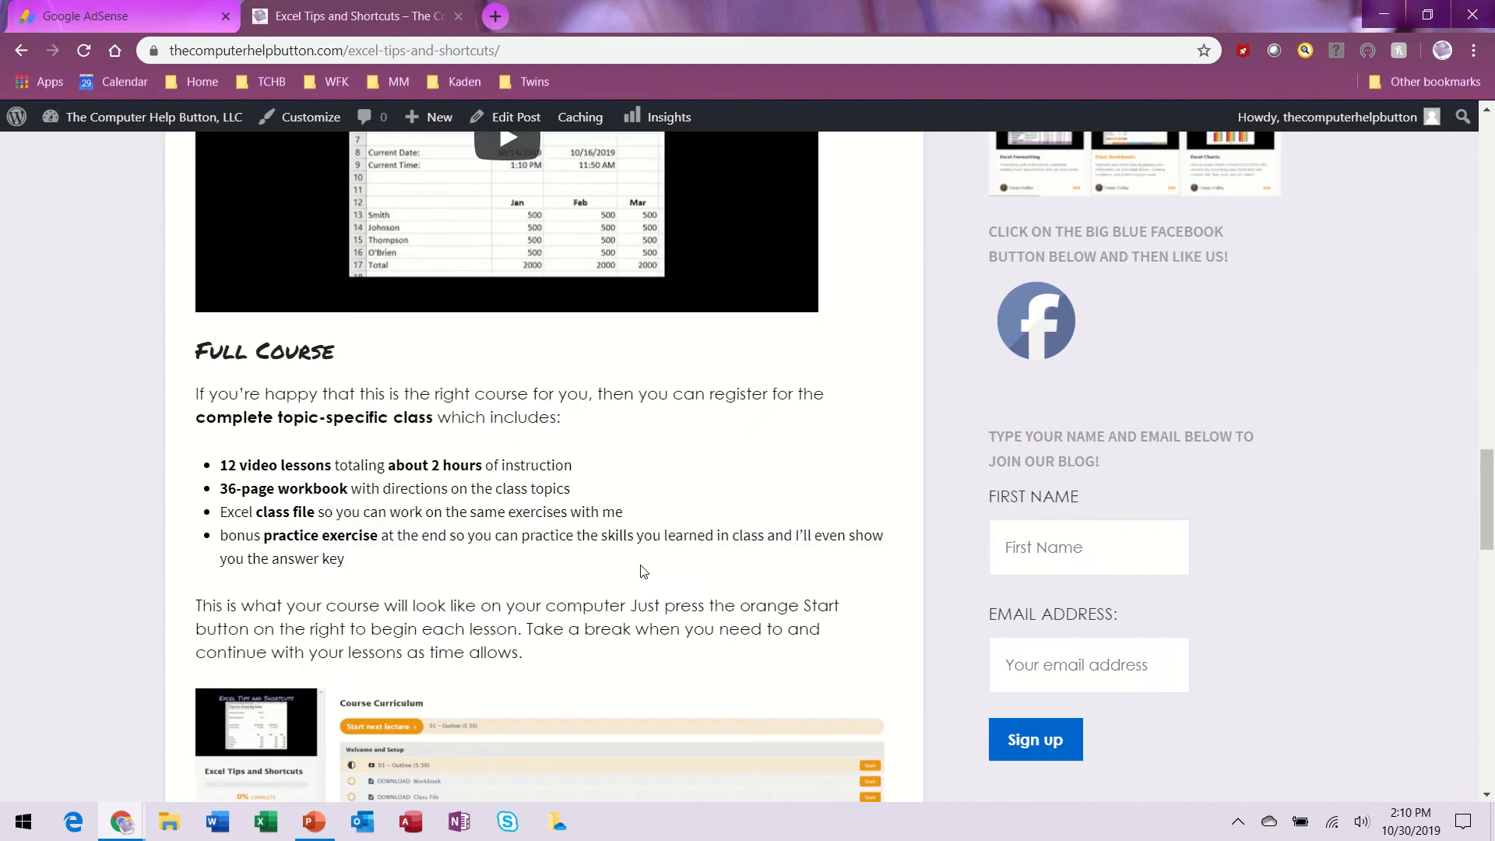
scroll(643, 572, down, 13)
scroll(639, 559, up, 4)
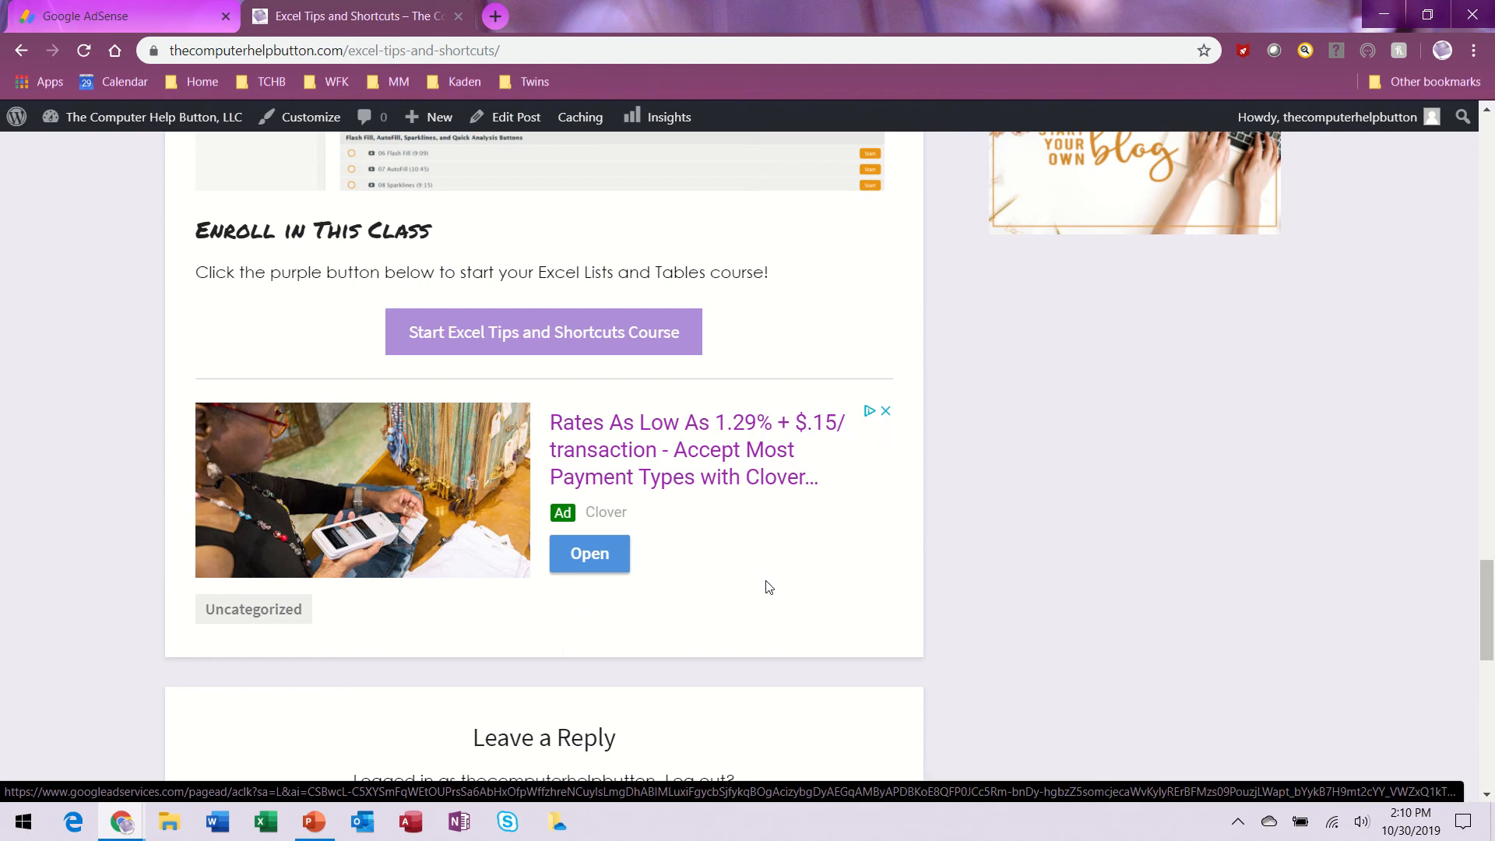
scroll(763, 584, up, 1)
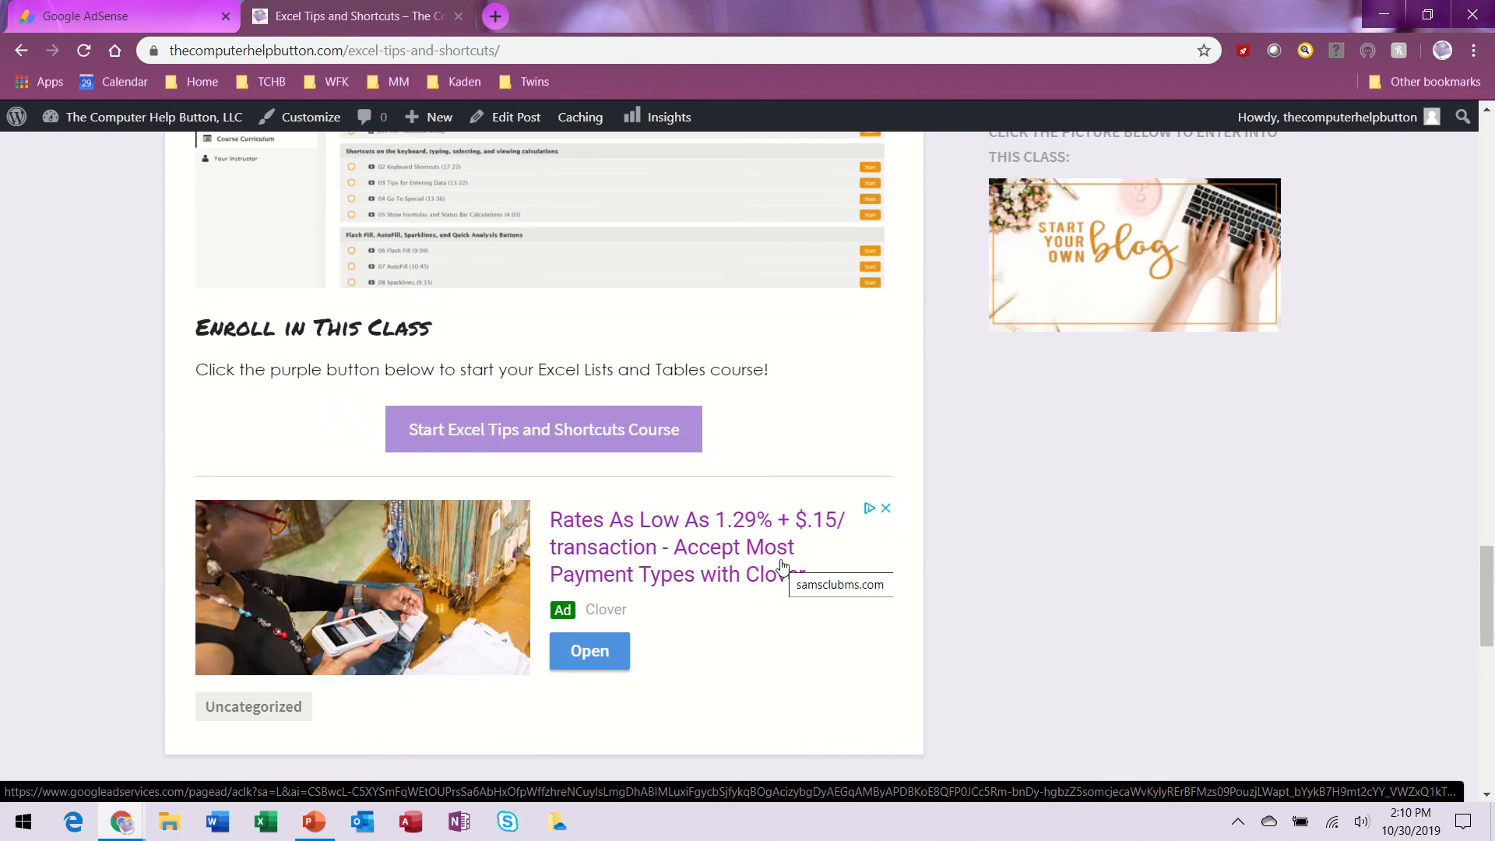
scroll(782, 566, up, 12)
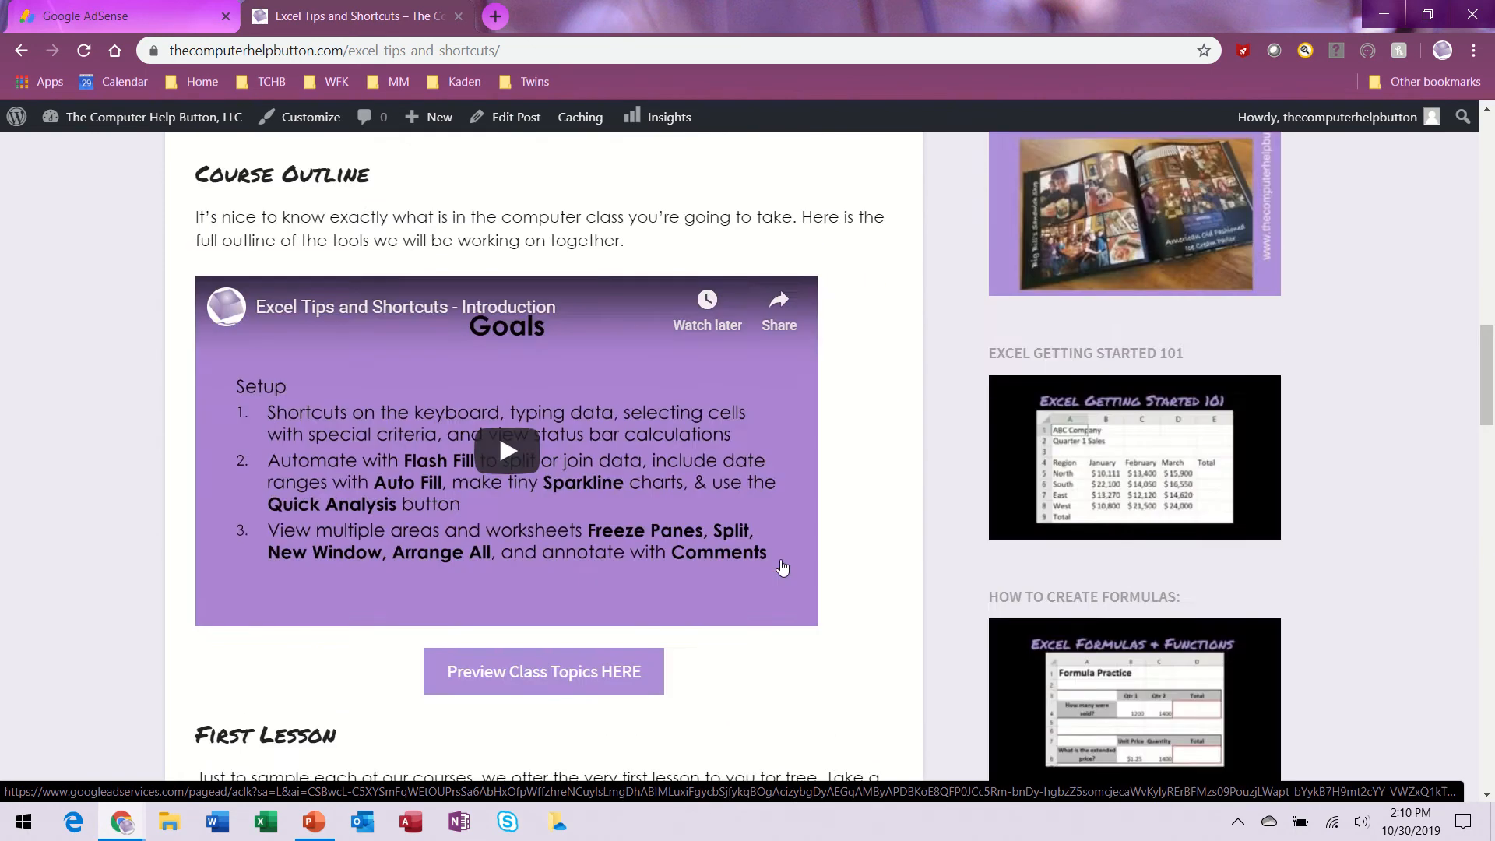
Review the published Excel Tips and Shortcuts post, including the ad in its sidebar, ending at the page header.
scroll(782, 566, up, 10)
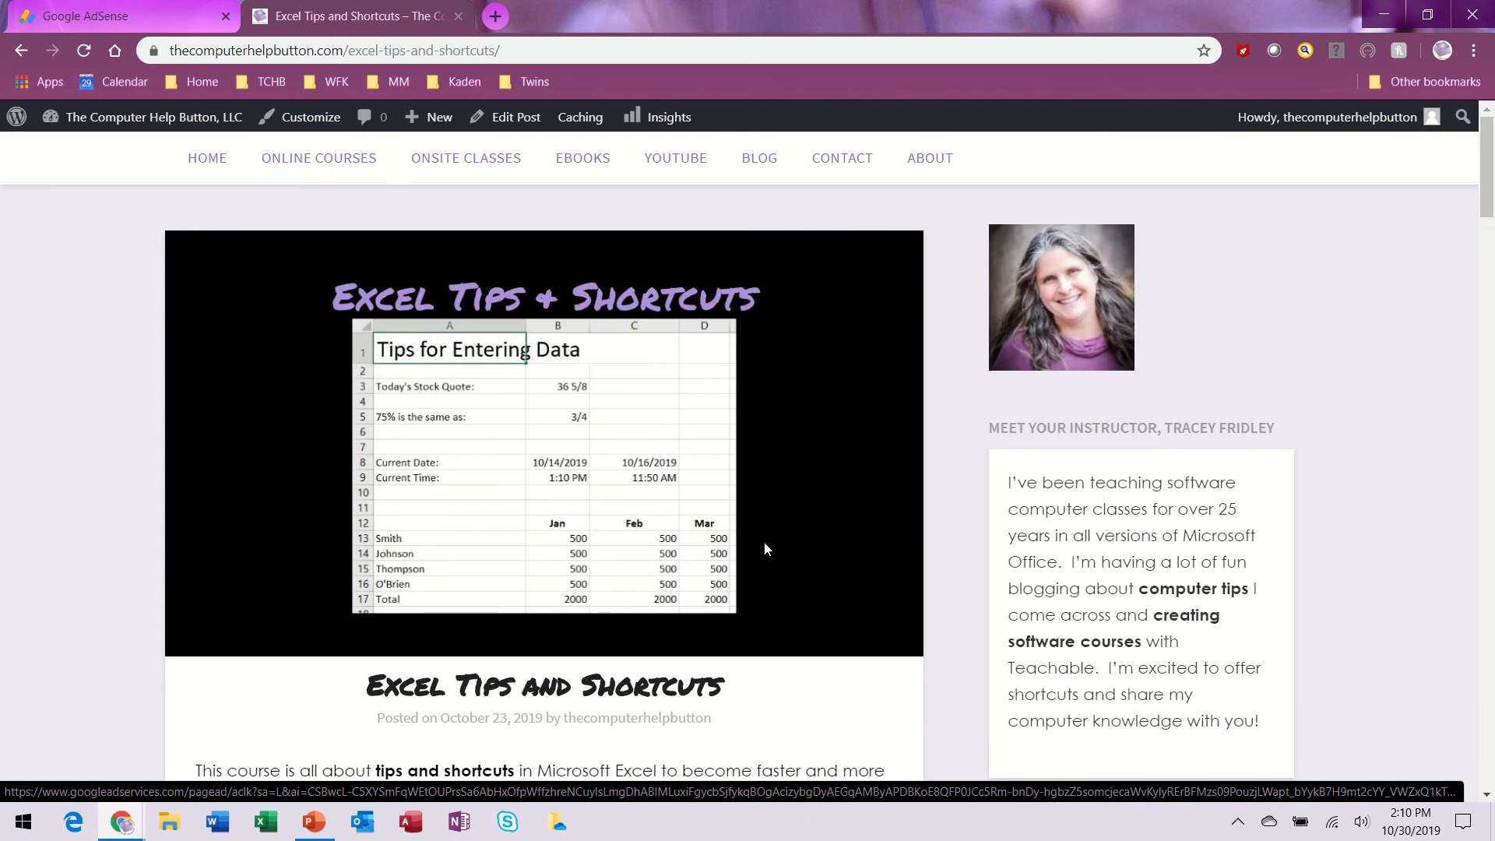
scroll(781, 521, down, 10)
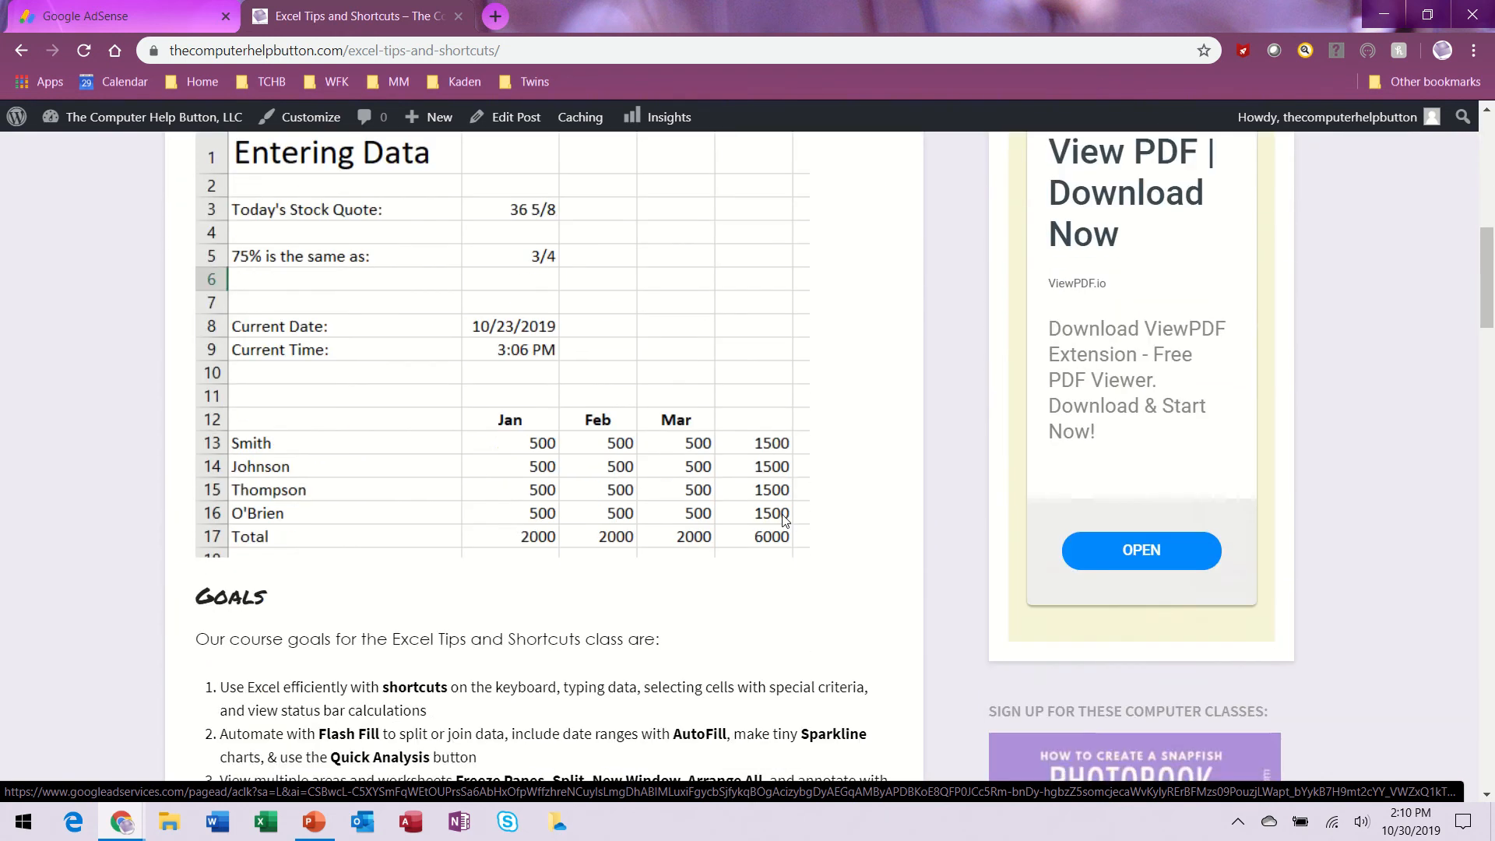
scroll(783, 520, up, 1)
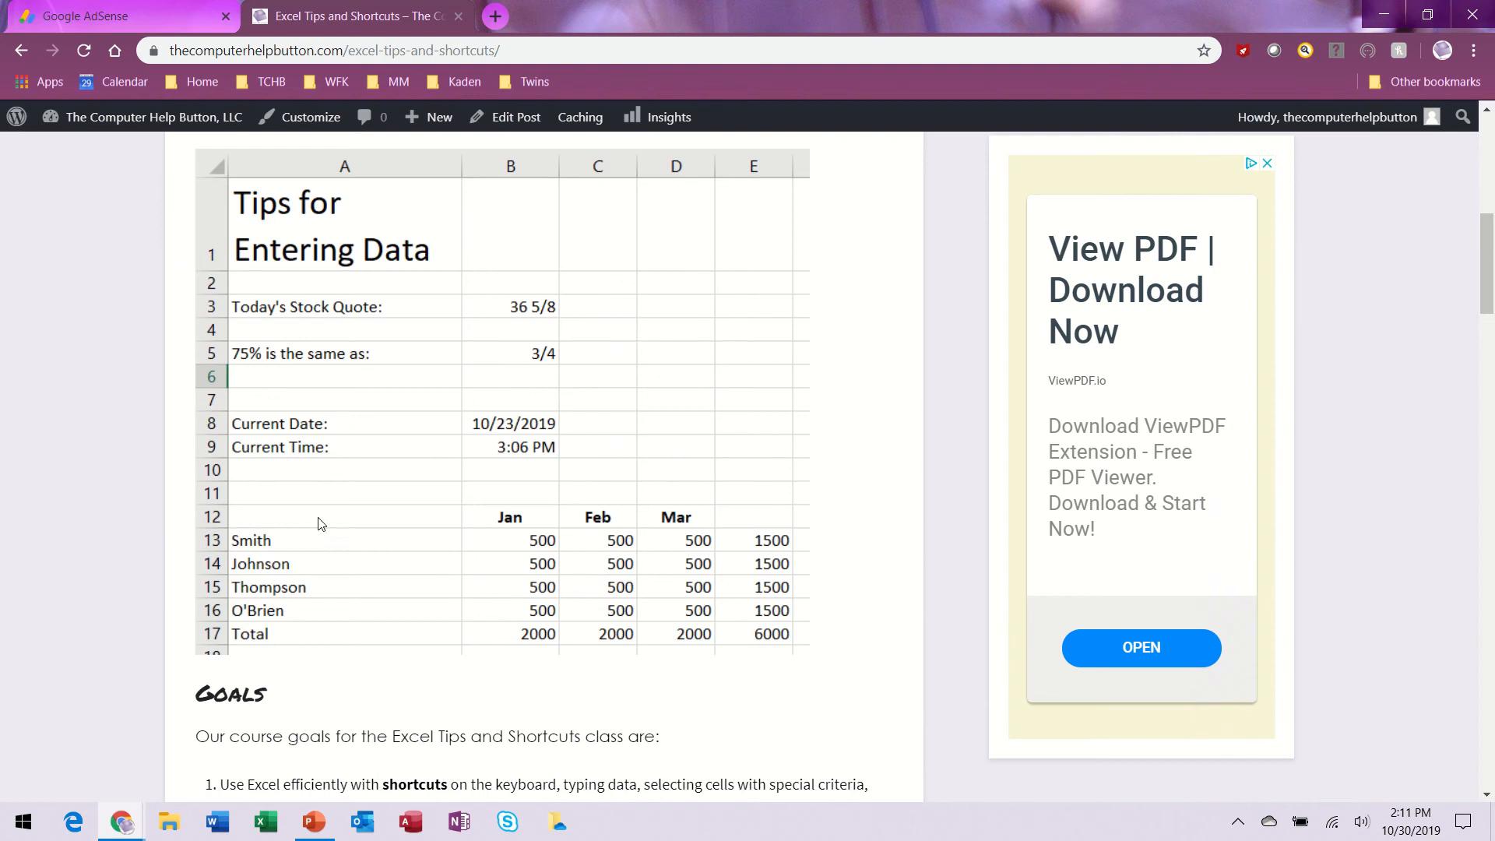
scroll(319, 523, up, 8)
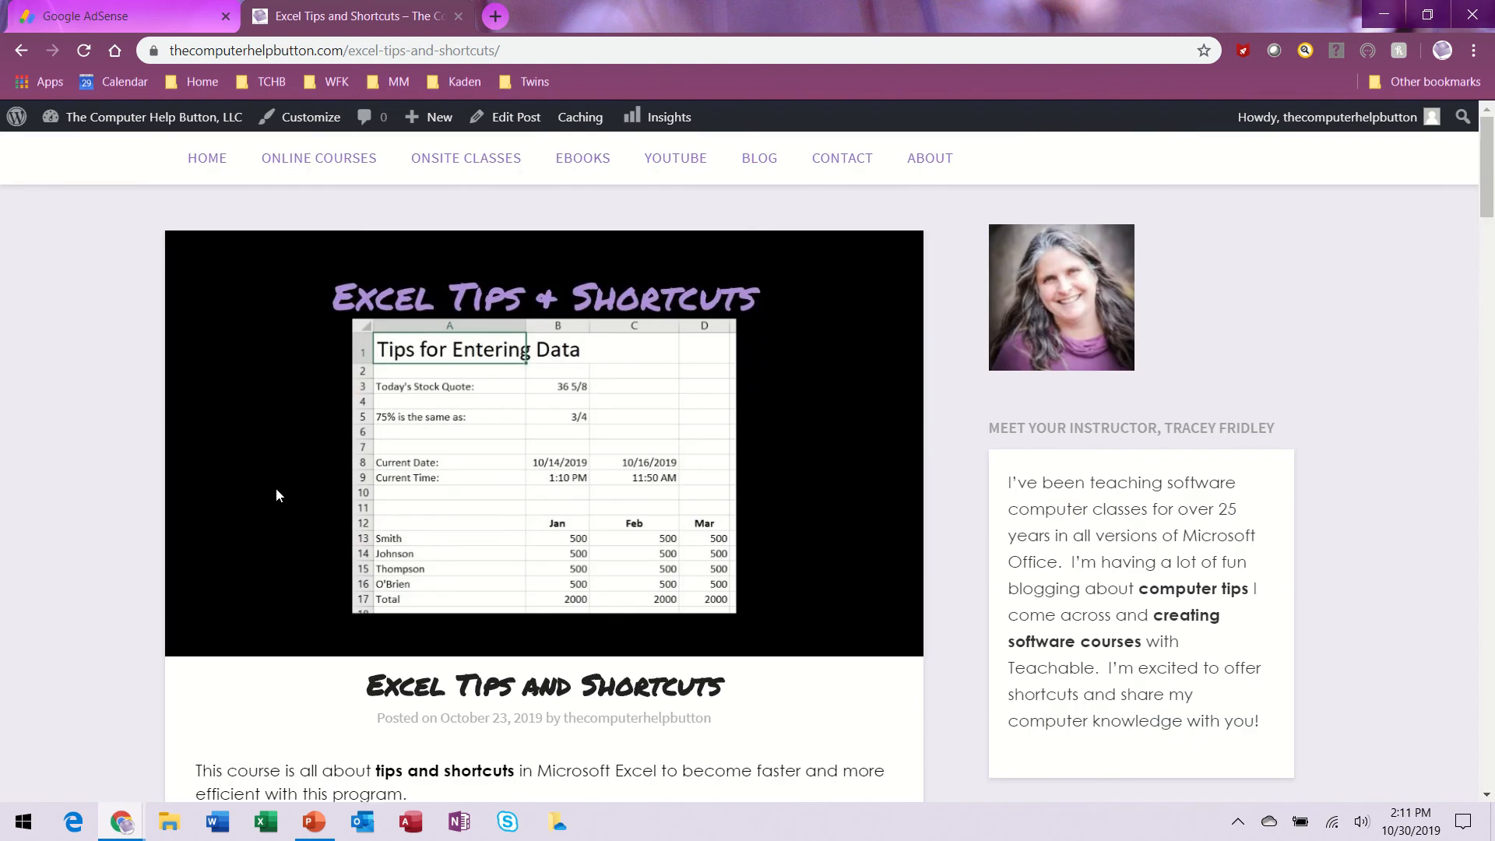
Open the Excel More Functions Course post from the blog, check the ad beneath its "Start the Excel More Functions Class HERE" button, and return to the site's home page.
click(760, 160)
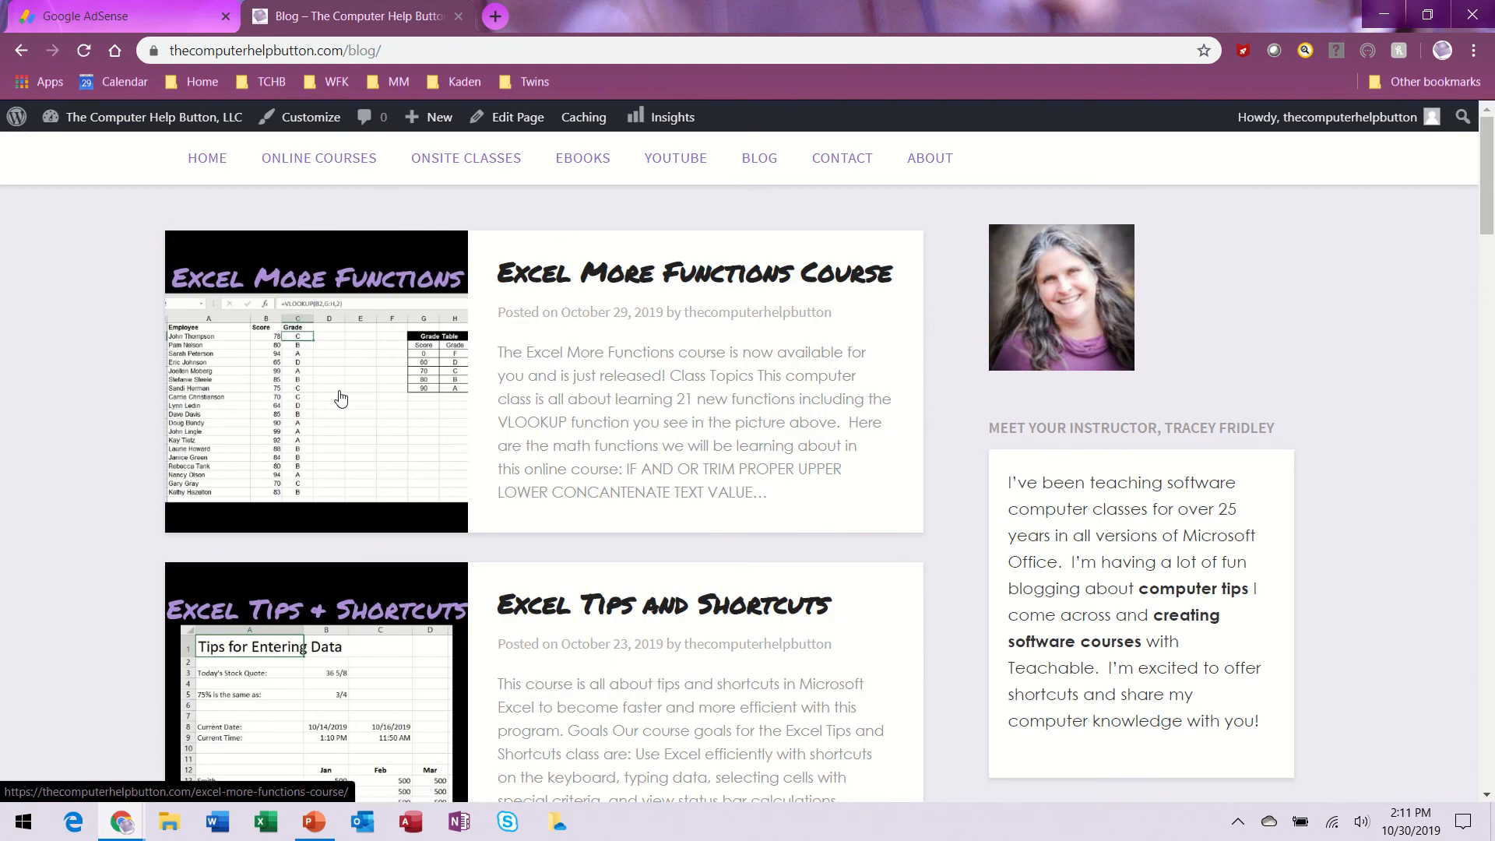
click(340, 398)
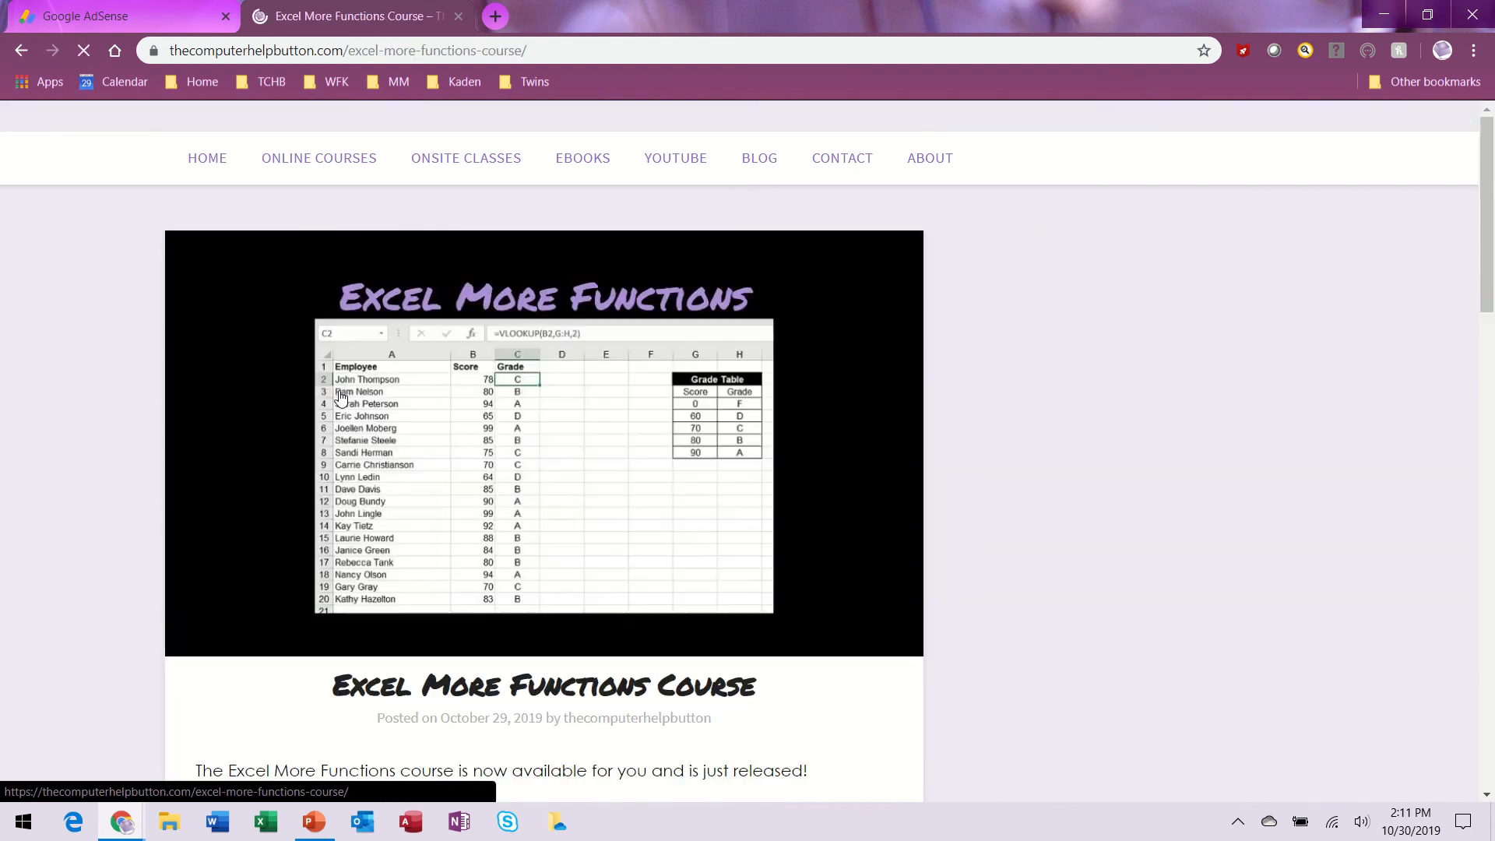
scroll(643, 625, down, 7)
scroll(643, 625, down, 15)
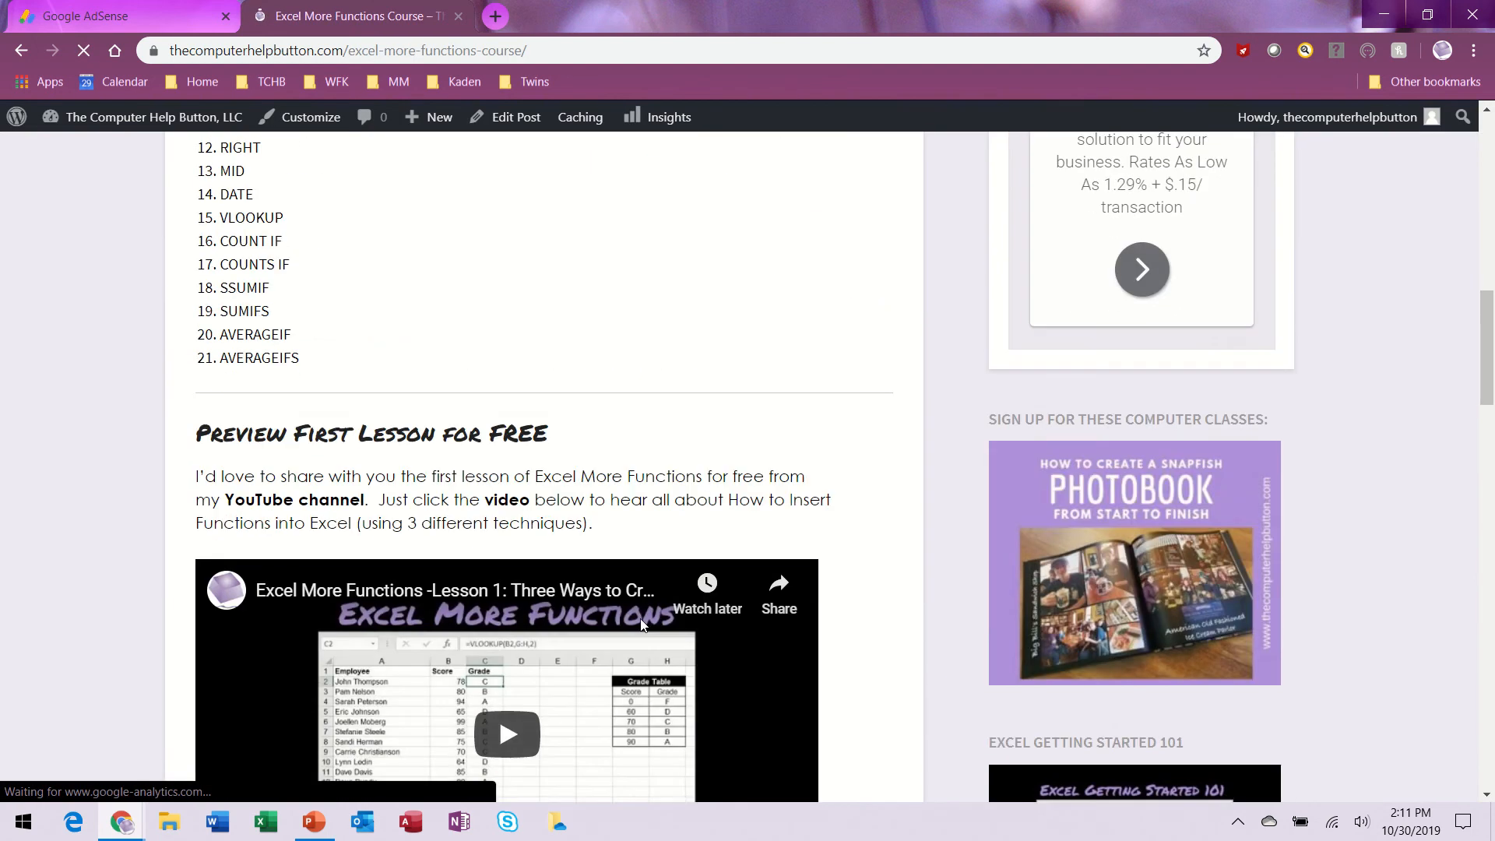
scroll(643, 625, up, 5)
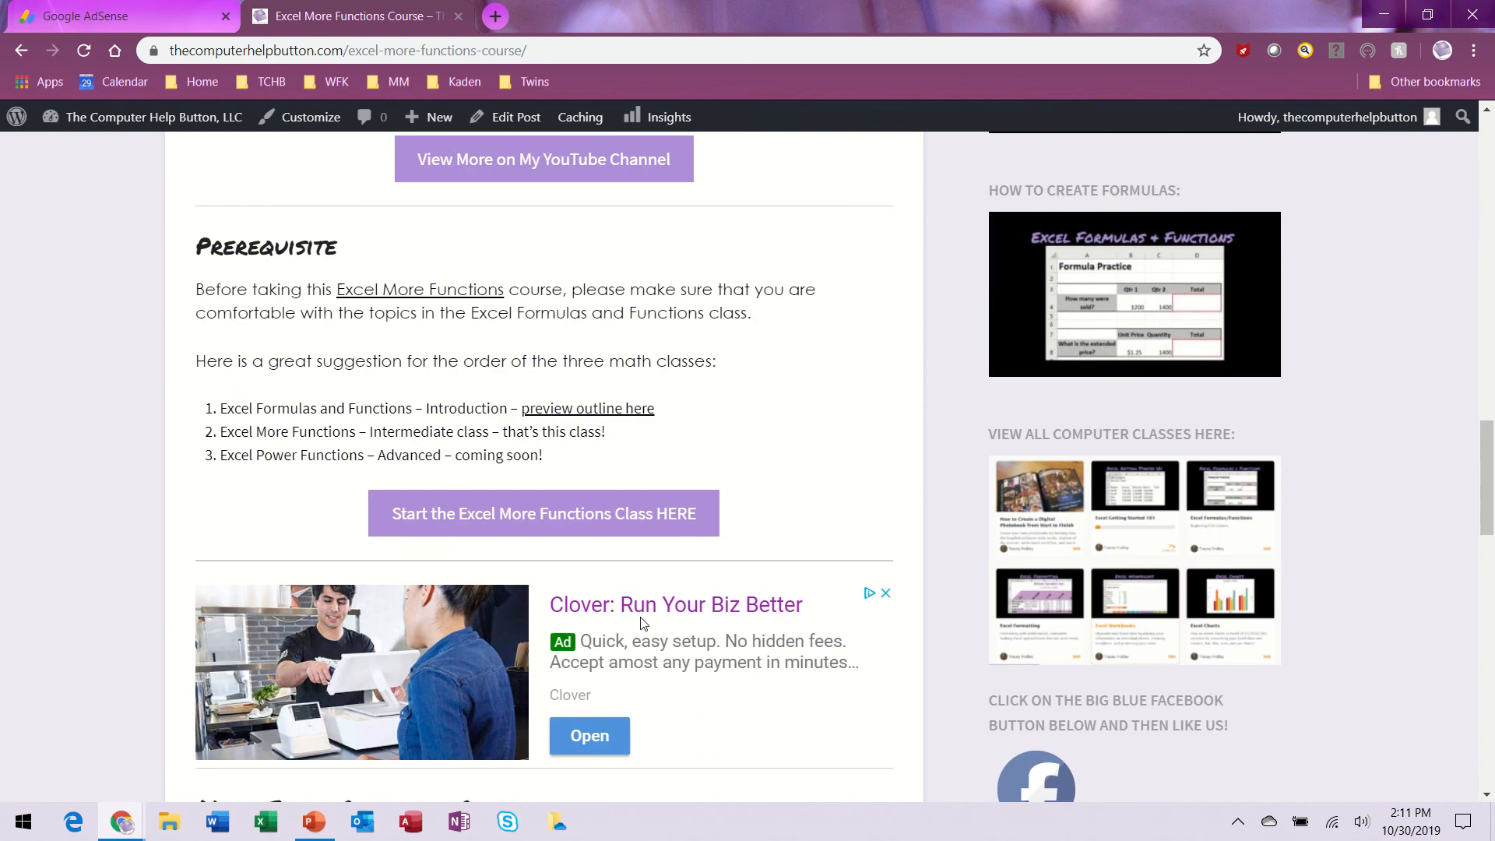
scroll(643, 625, down, 6)
scroll(643, 623, up, 1)
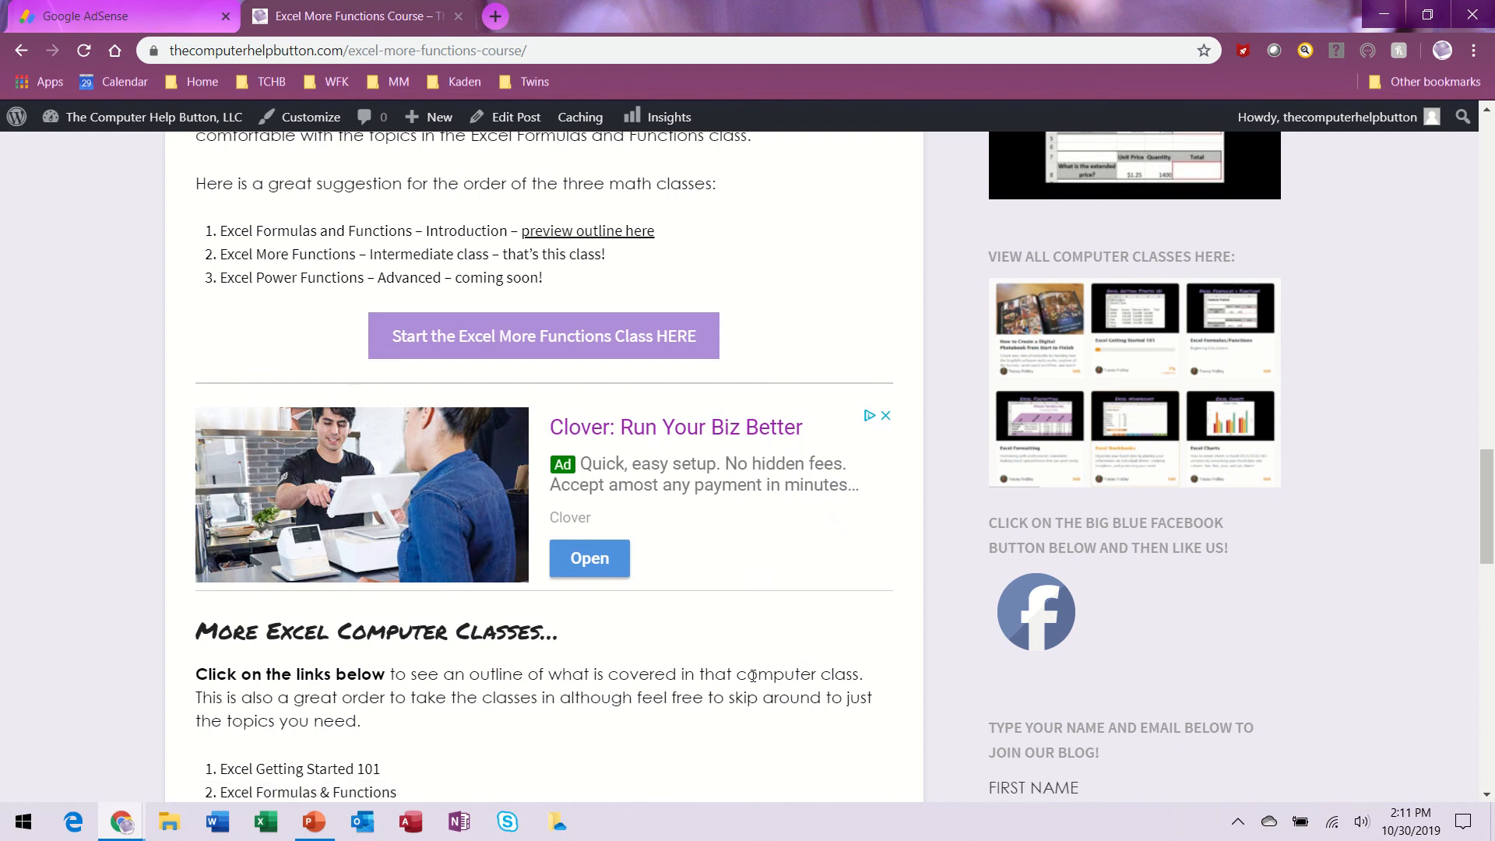
scroll(614, 641, up, 20)
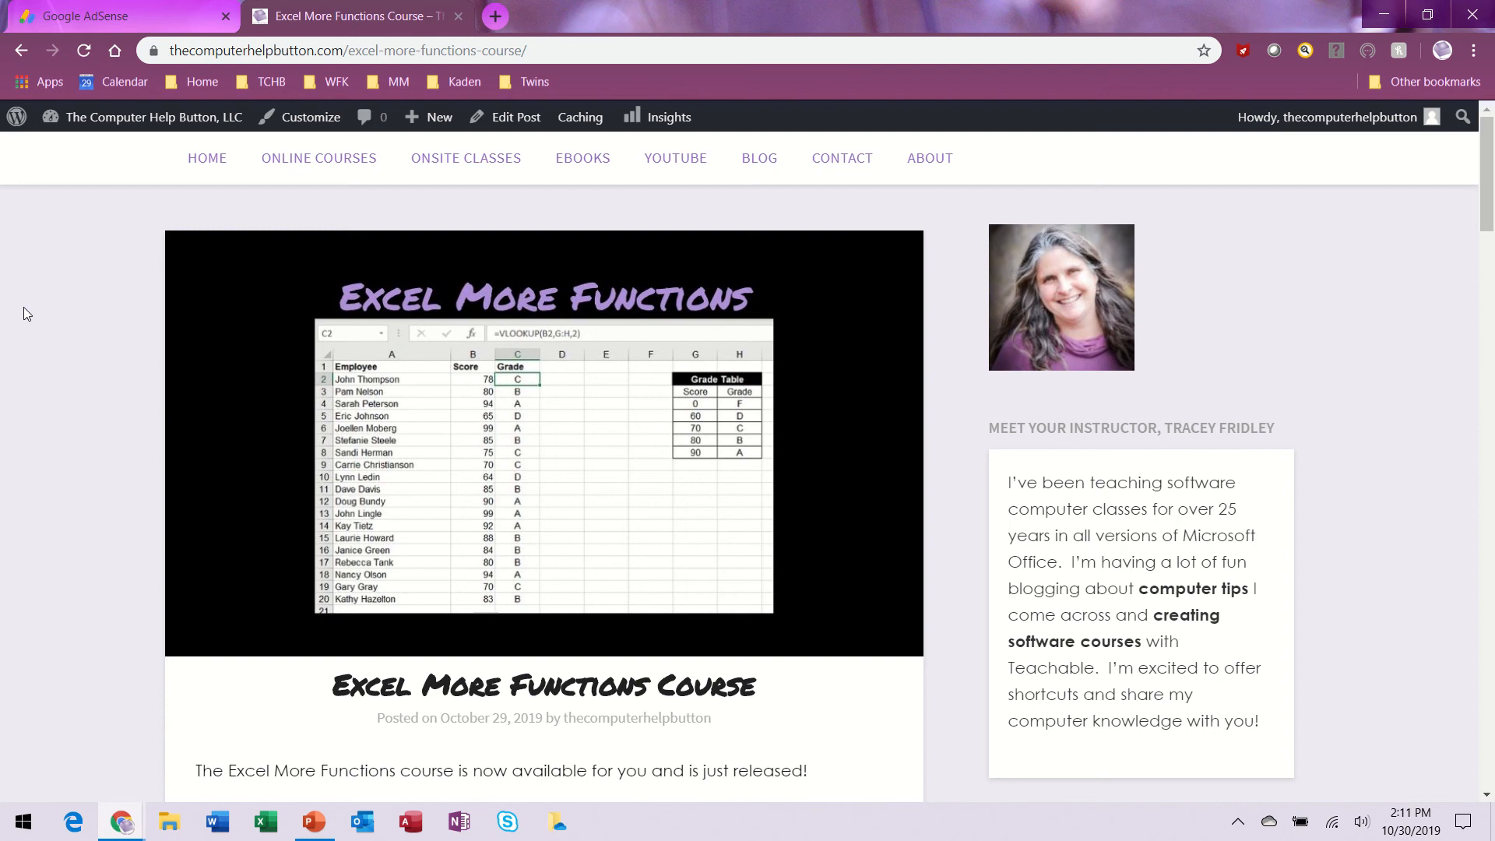
click(195, 164)
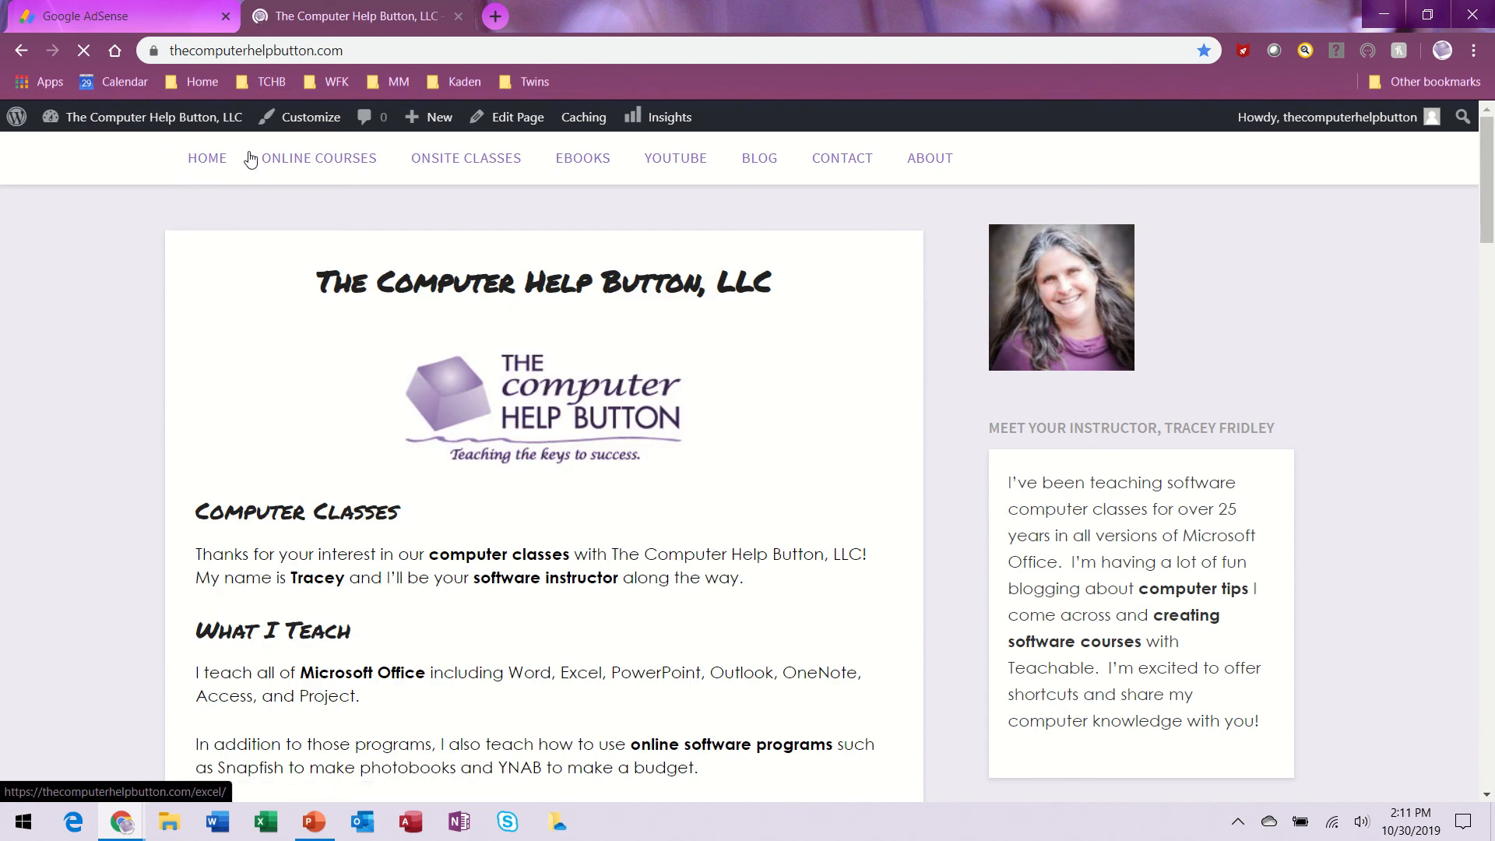
Switch to Google AdSense and finish the in-article ad unit's code setup.
click(134, 17)
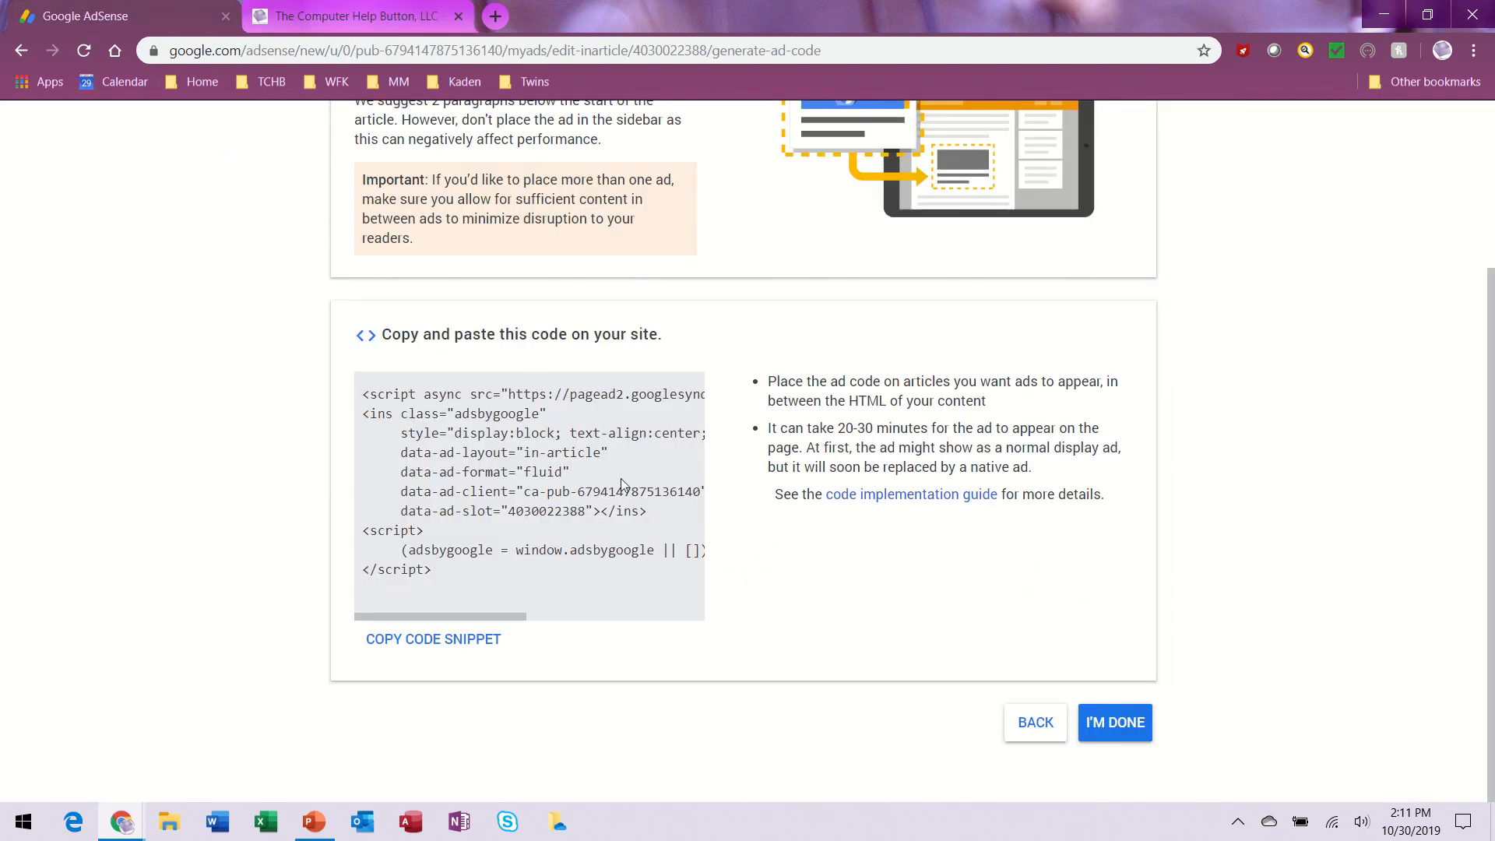
click(1113, 723)
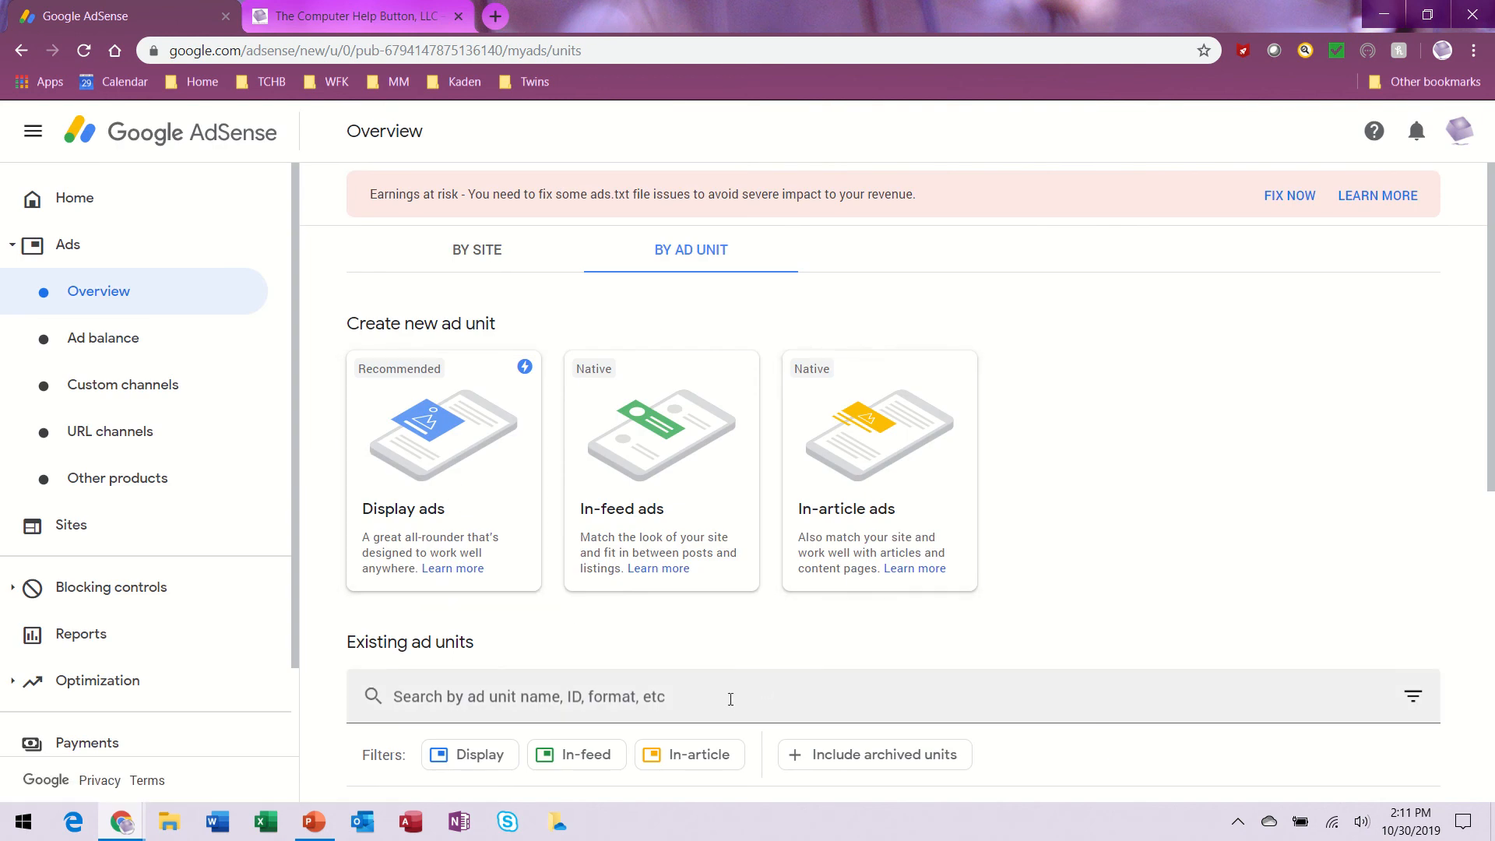
Review the existing ad units by name and format, and open the AdSense home overview.
scroll(718, 686, down, 5)
scroll(719, 687, up, 3)
scroll(717, 688, down, 1)
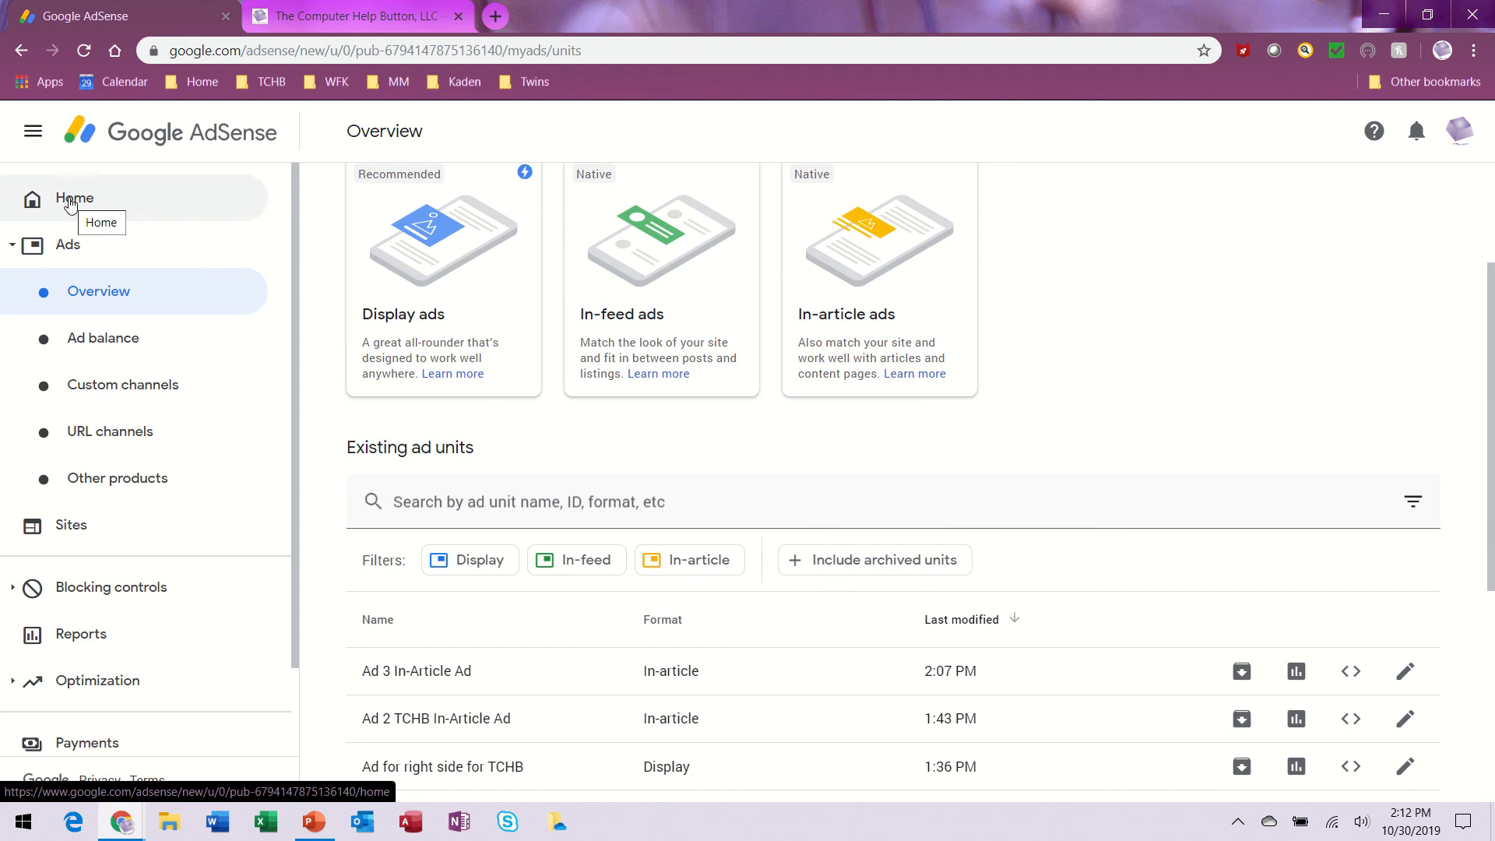
click(70, 203)
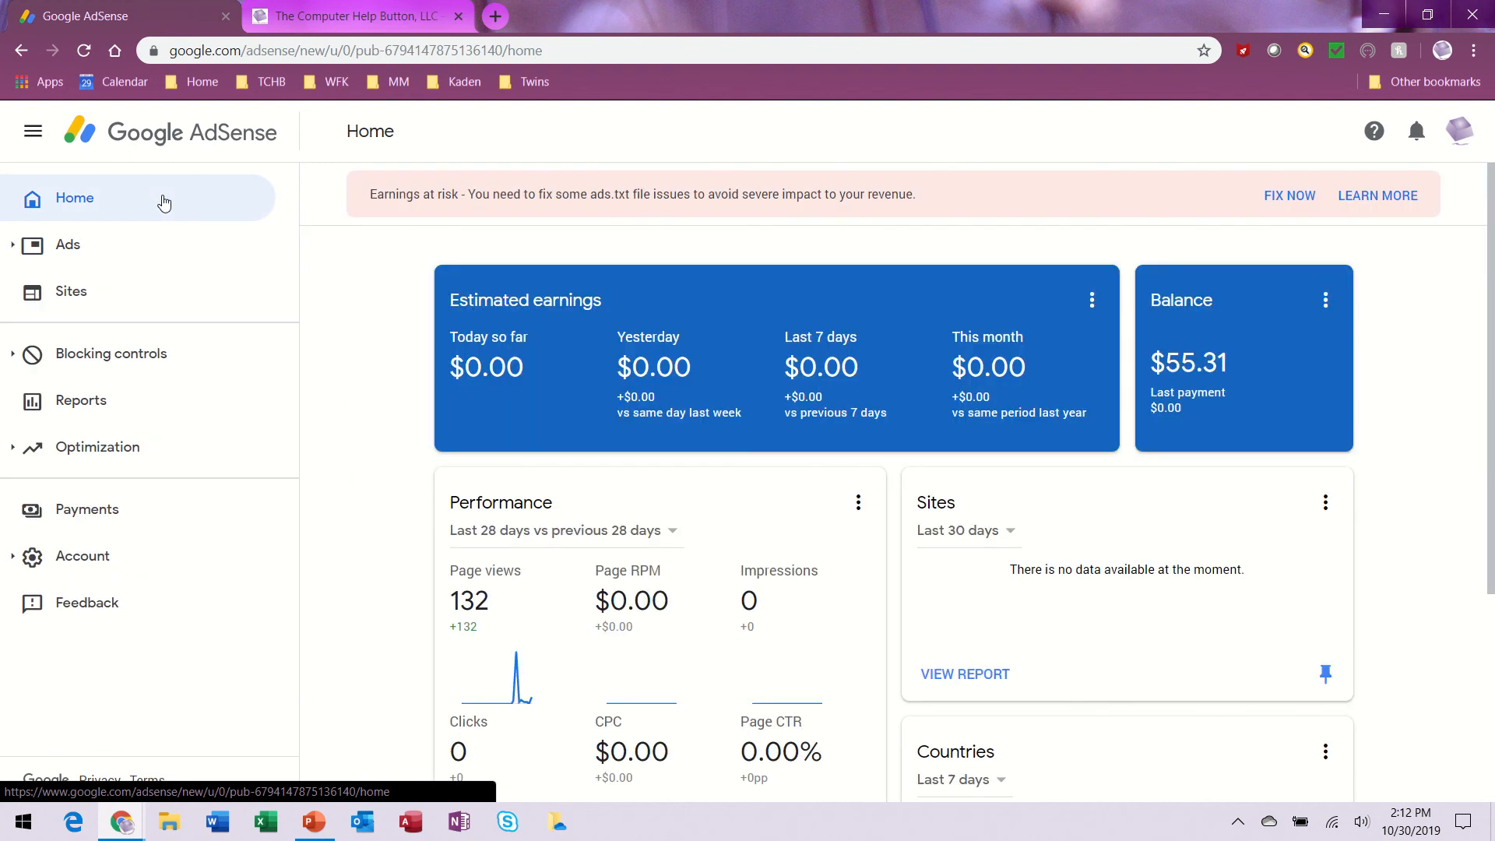